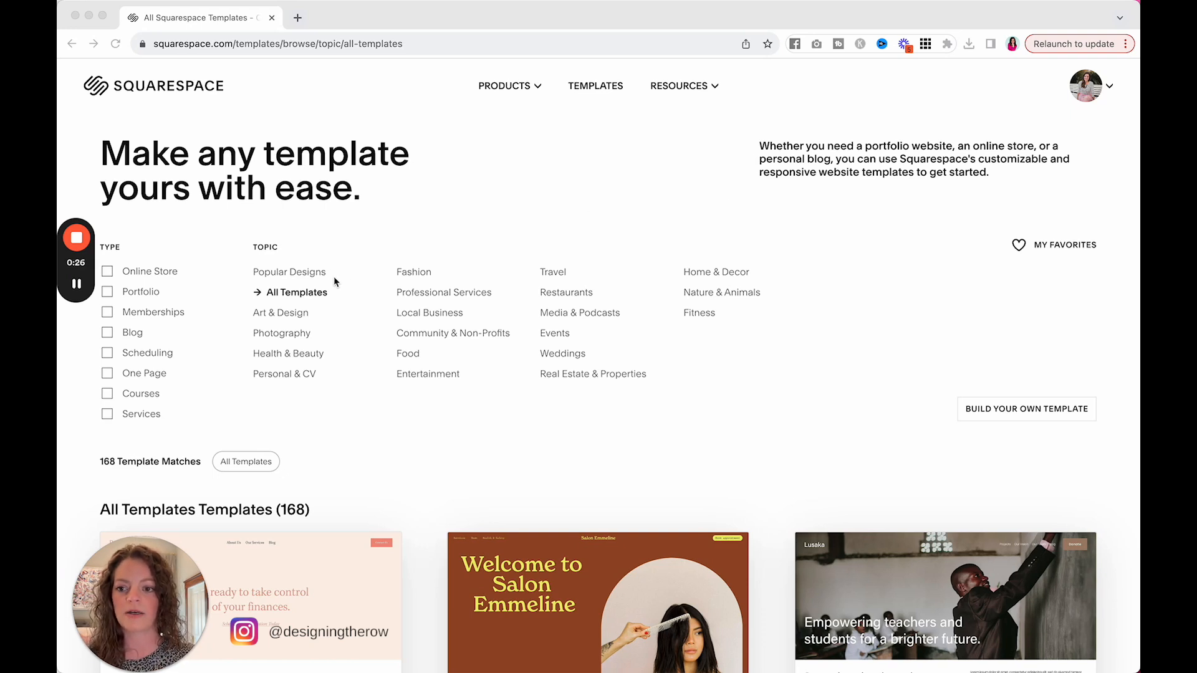
Step: Find the Archer template among all templates and start a new site with its design
click(614, 17)
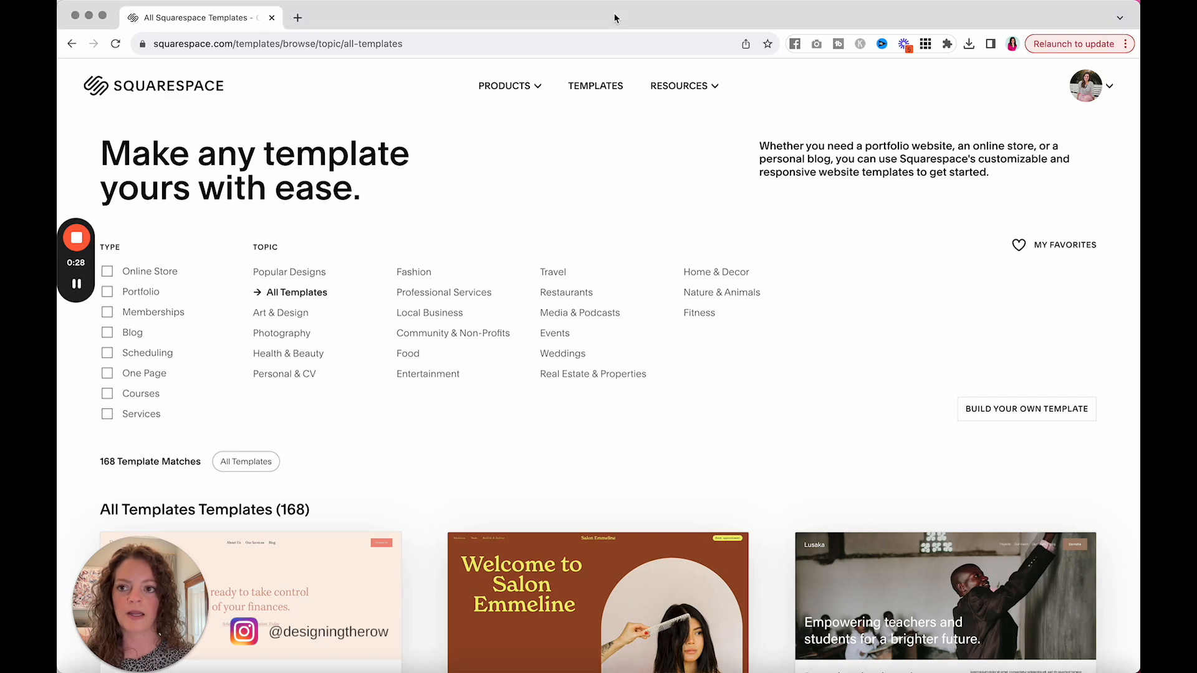
key(super+f)
text(archer)
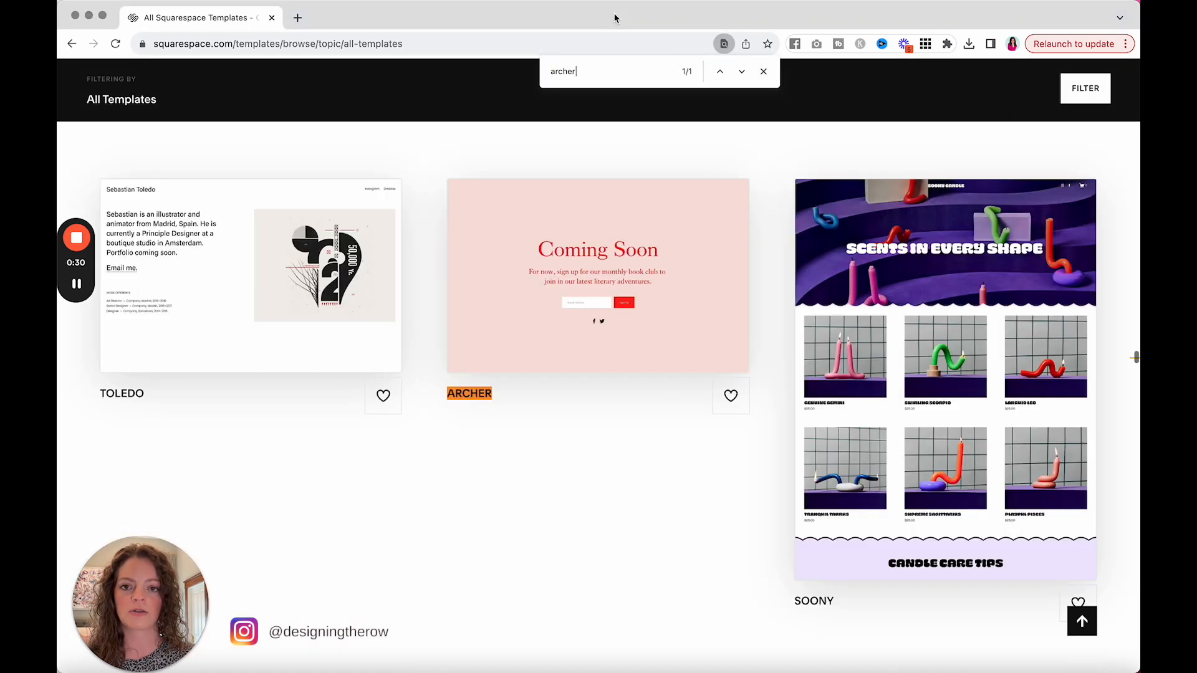
click(500, 271)
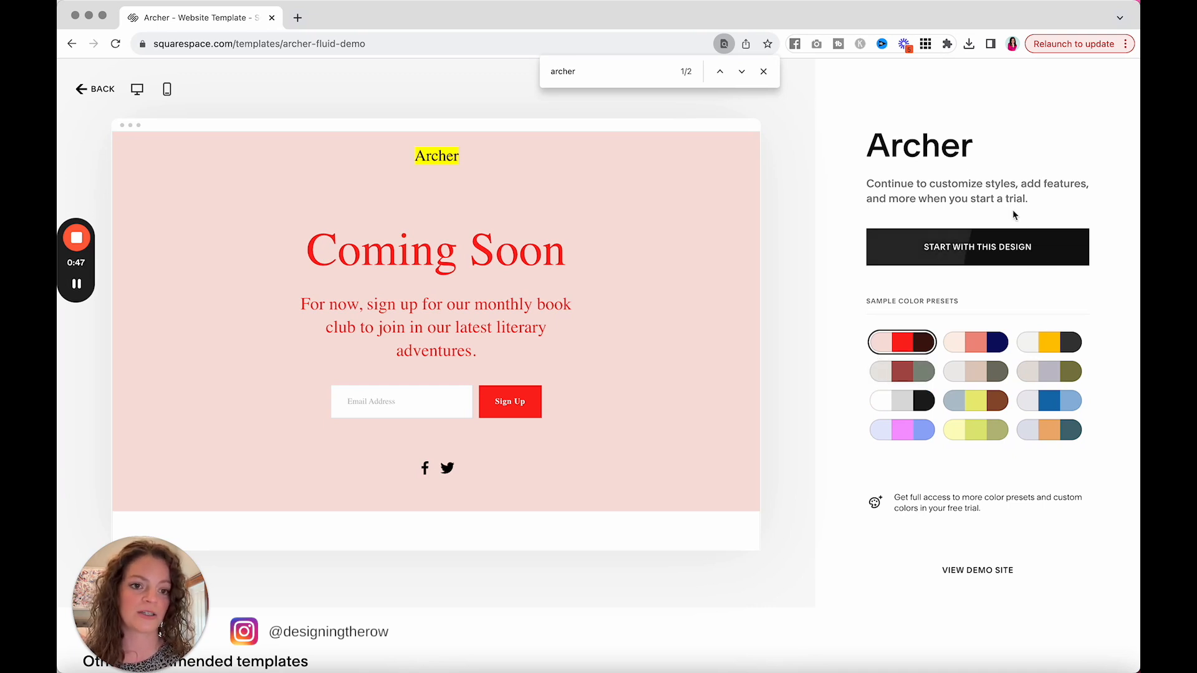
click(969, 246)
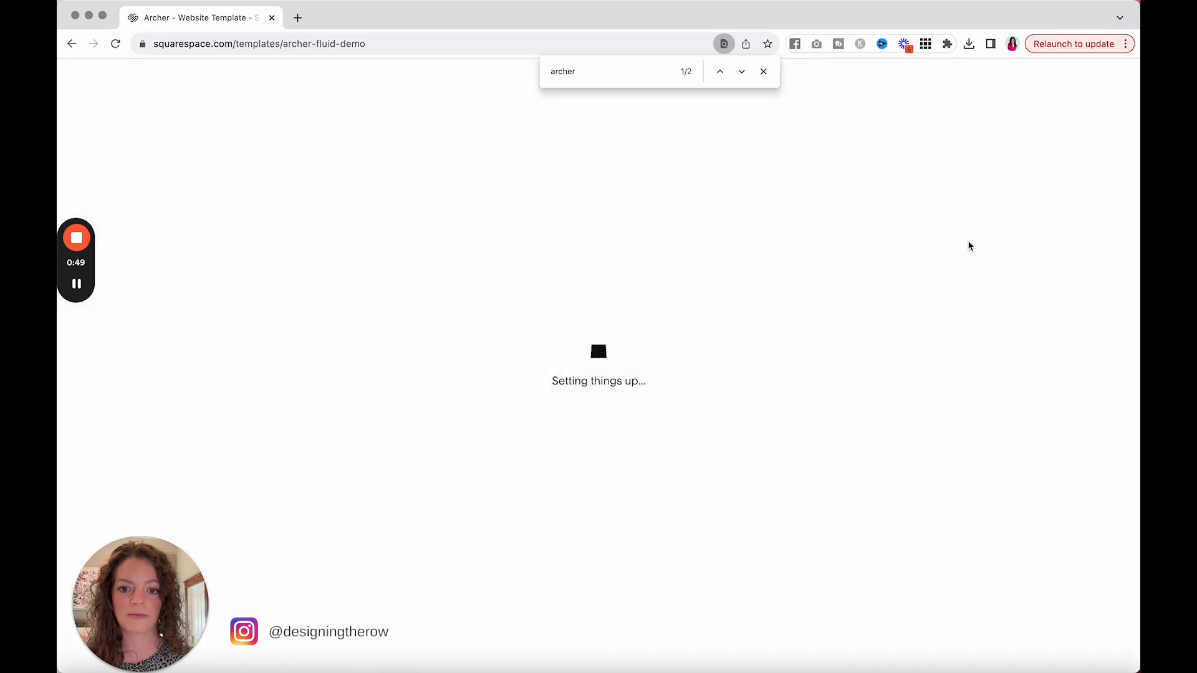
click(763, 73)
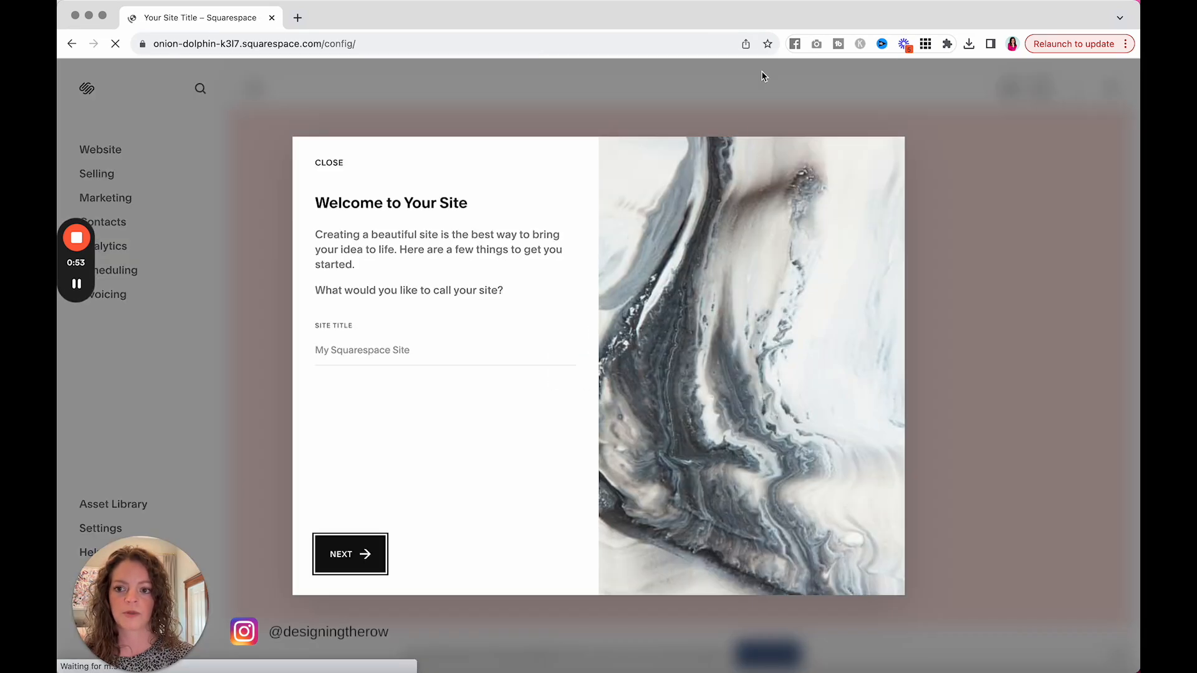
Step: Name the new site "Site Title Example" and dismiss the rest of the welcome guide
click(369, 349)
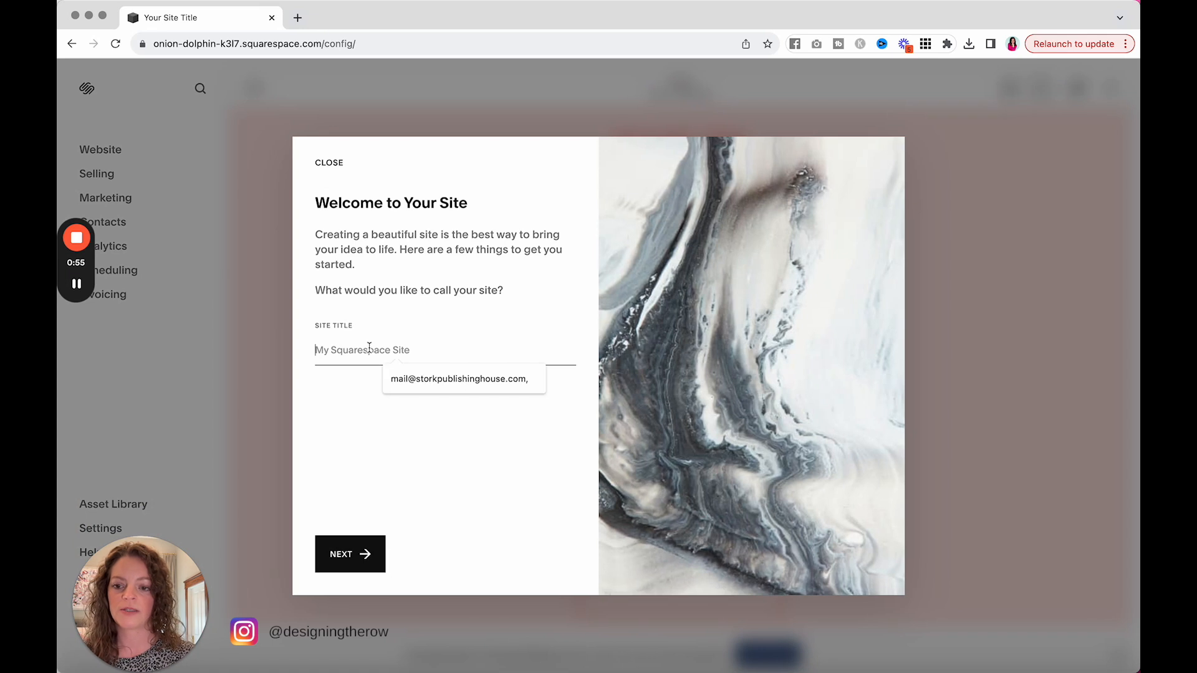
text(Site Title Example)
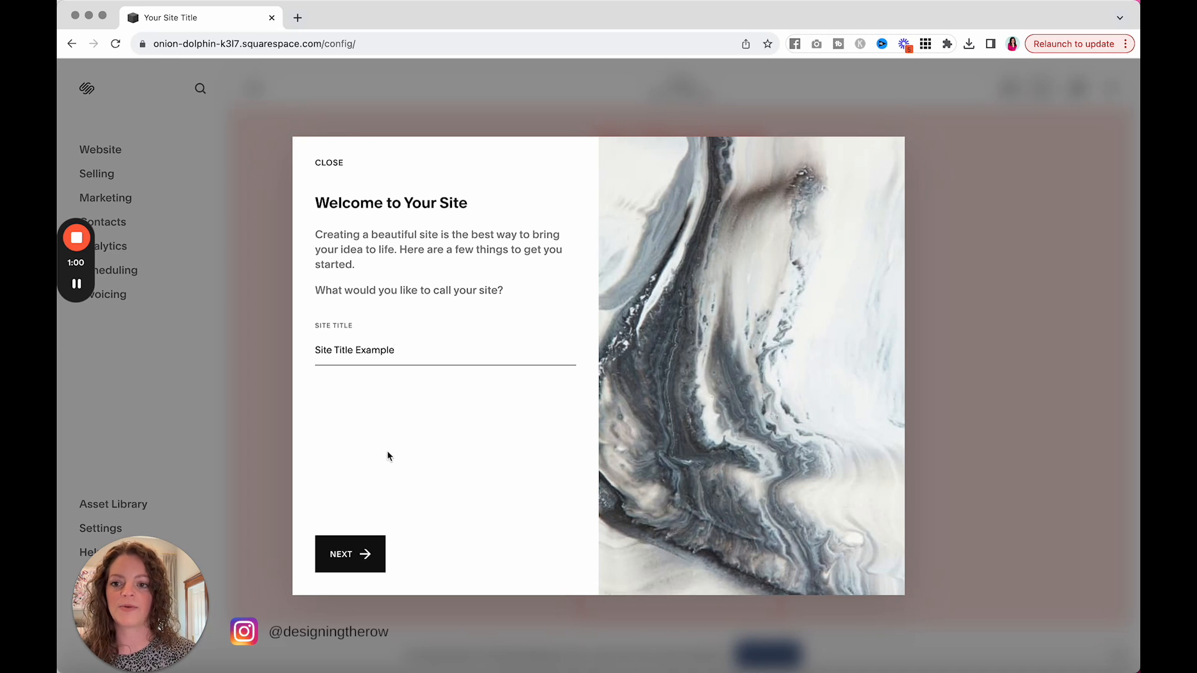
click(359, 553)
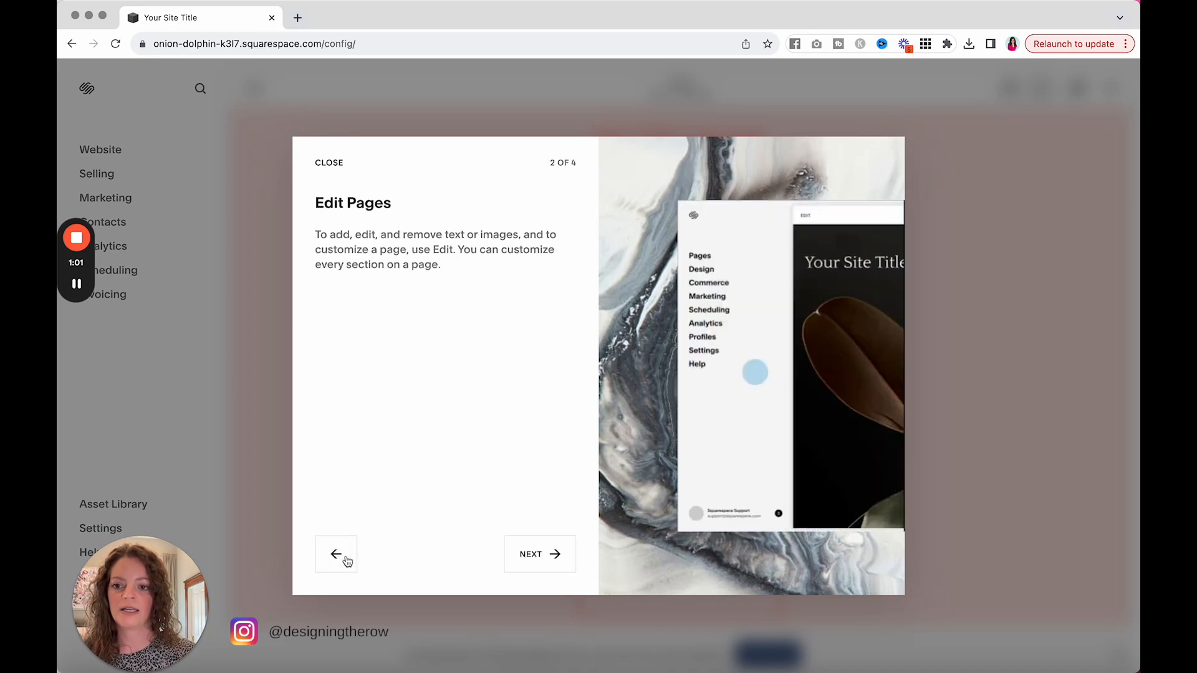
click(331, 167)
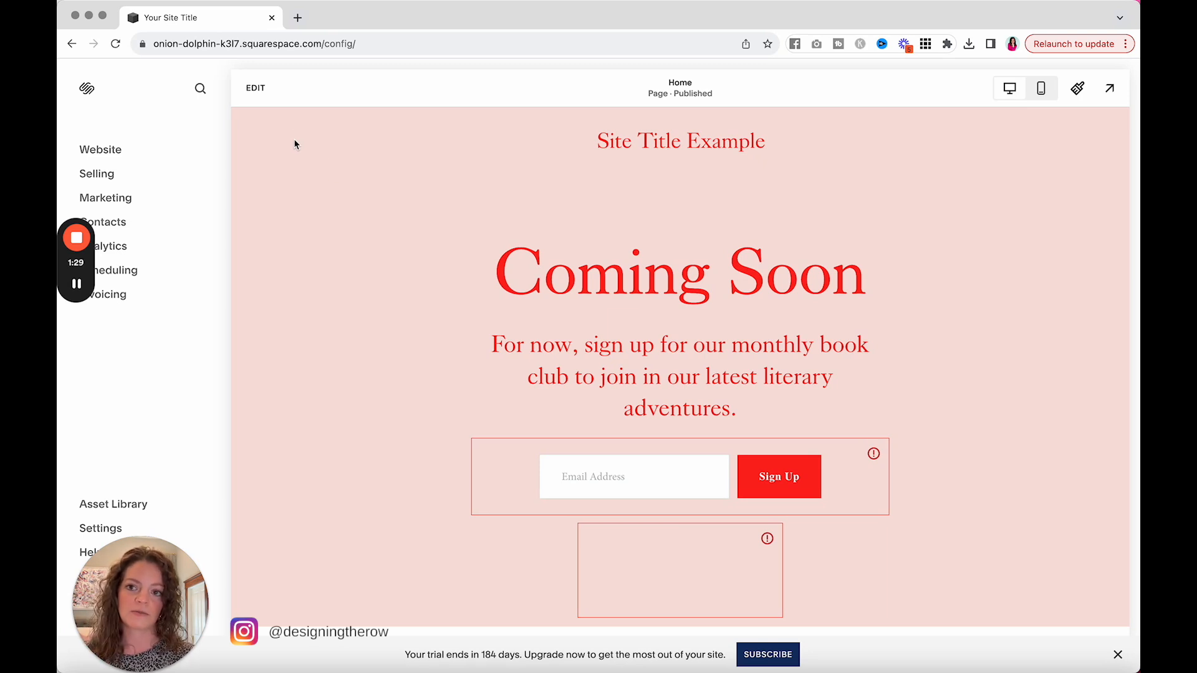
Step: Start editing the Home page and open the global heading settings among the site's font styles
click(265, 93)
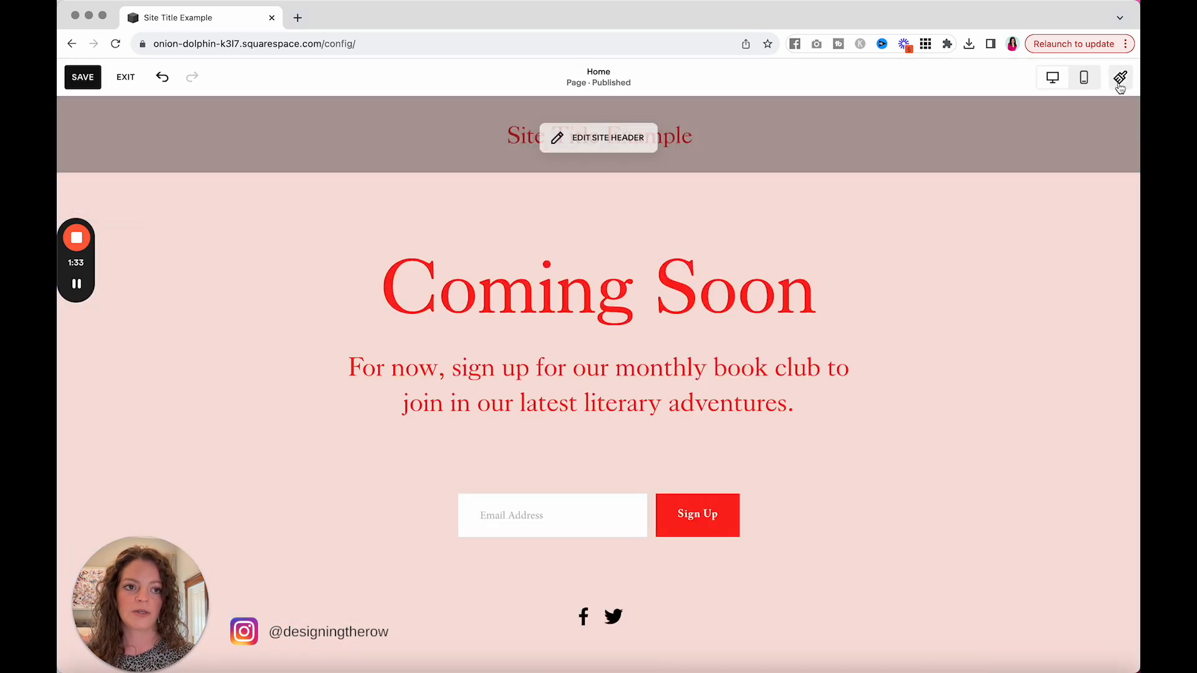
click(1121, 79)
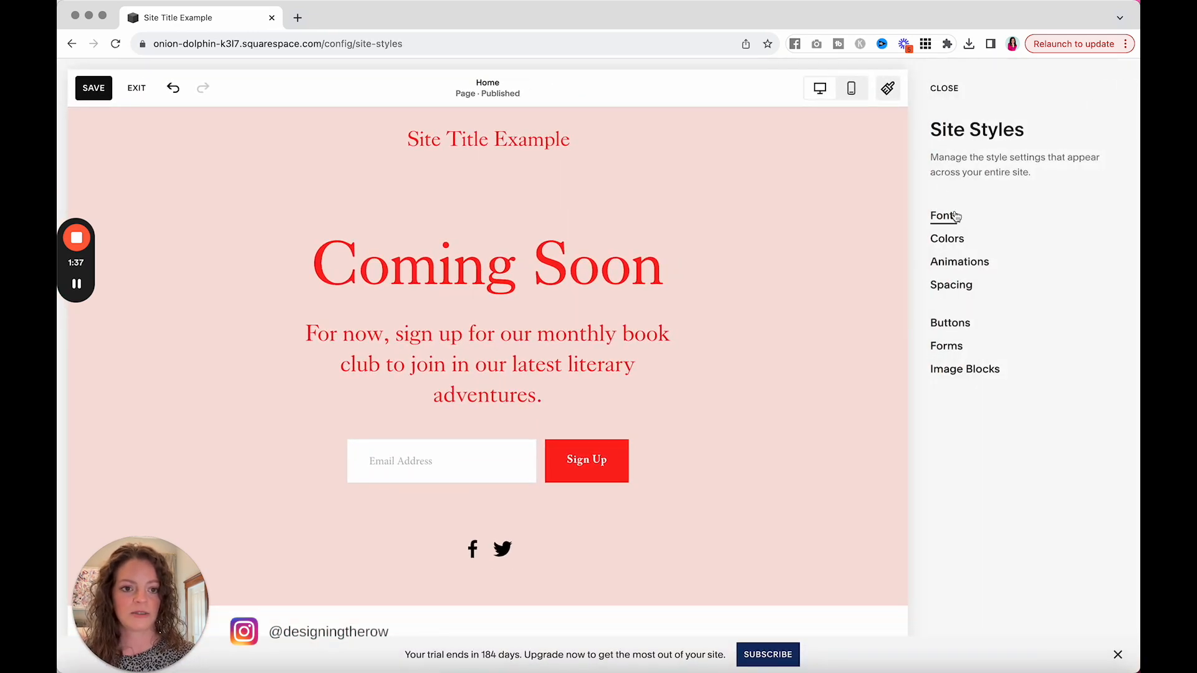
click(945, 216)
scroll(956, 215, down, 1)
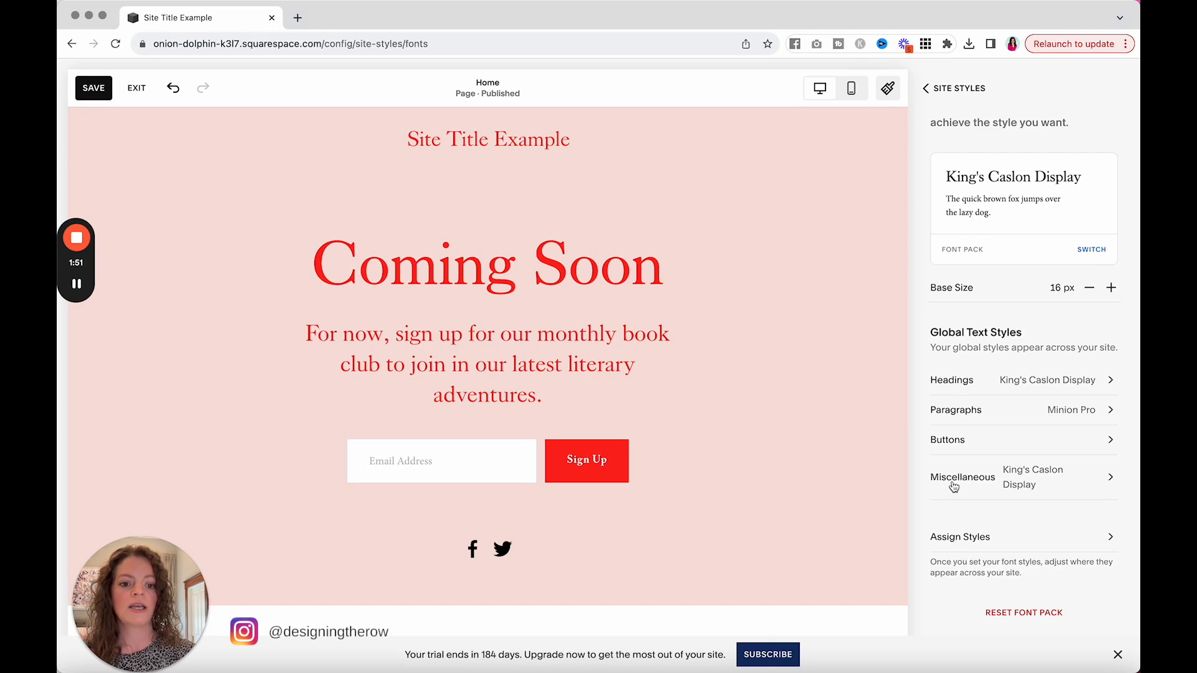
click(953, 382)
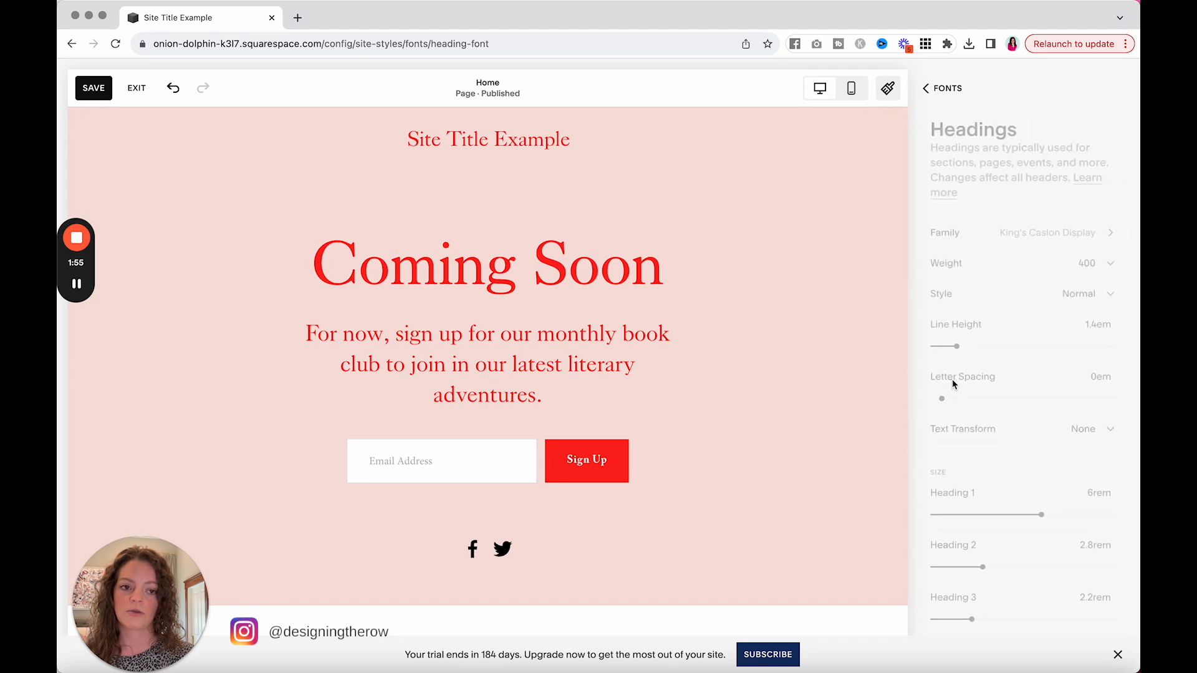
scroll(958, 345, down, 2)
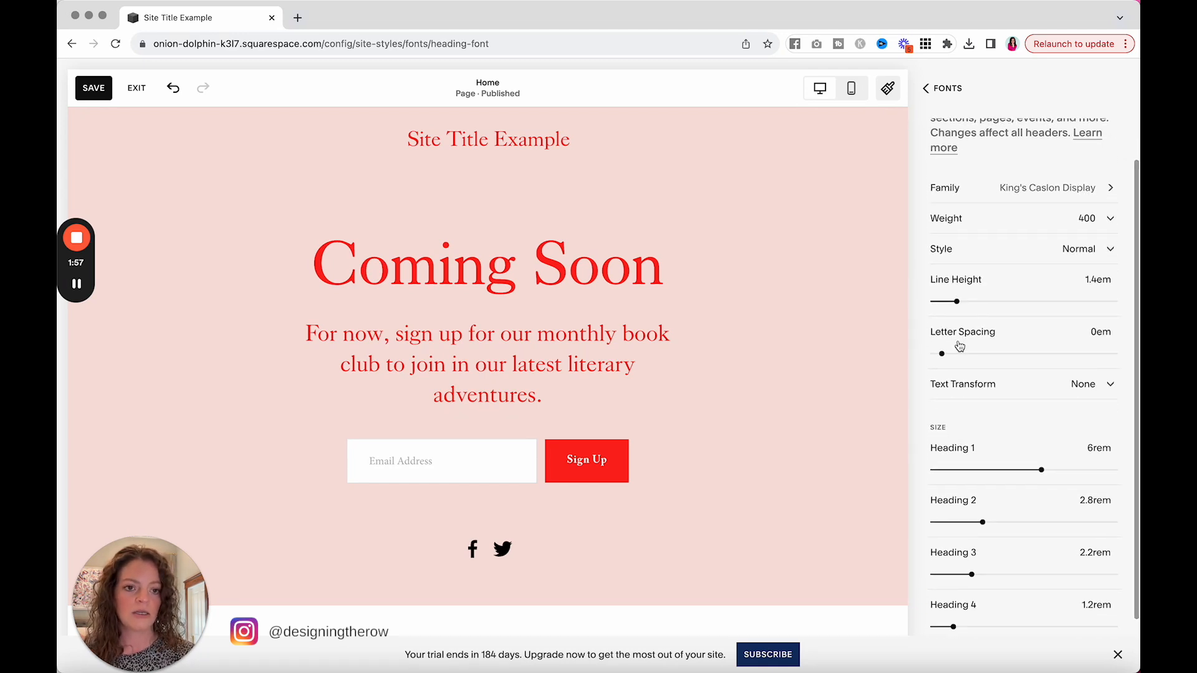
scroll(959, 346, up, 2)
scroll(973, 312, down, 1)
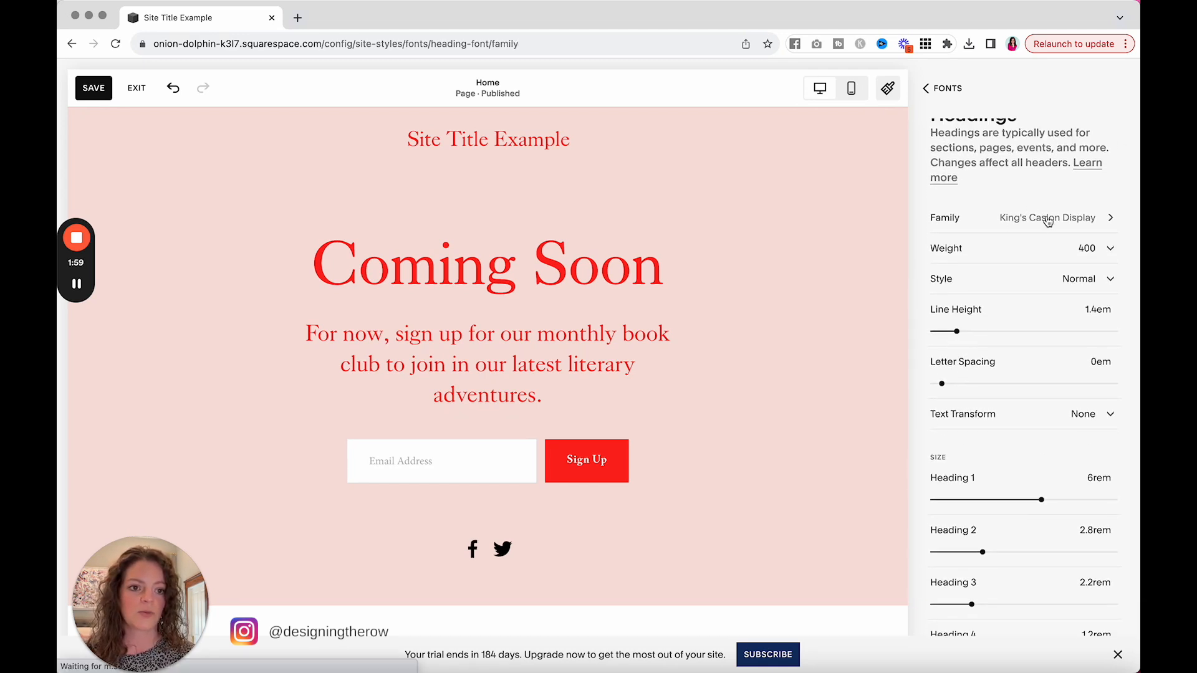
Step: Browse the full list of font families available for headings, including the serif, script and slab serif groups
click(1047, 220)
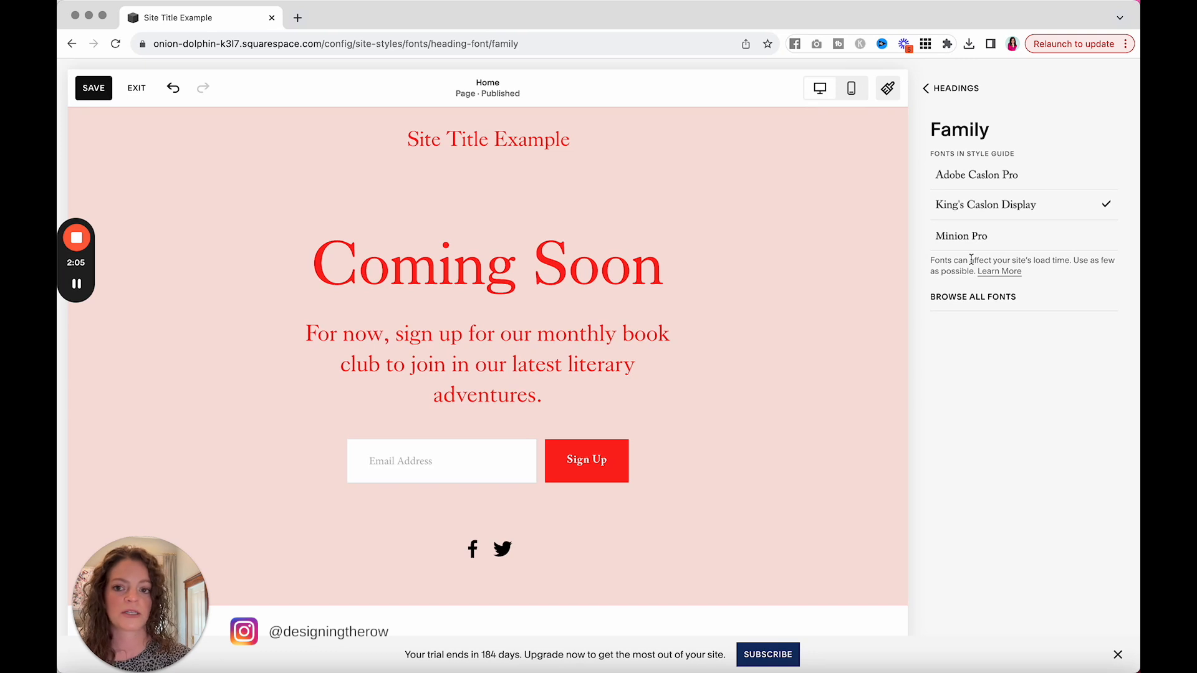
click(952, 299)
scroll(953, 303, down, 15)
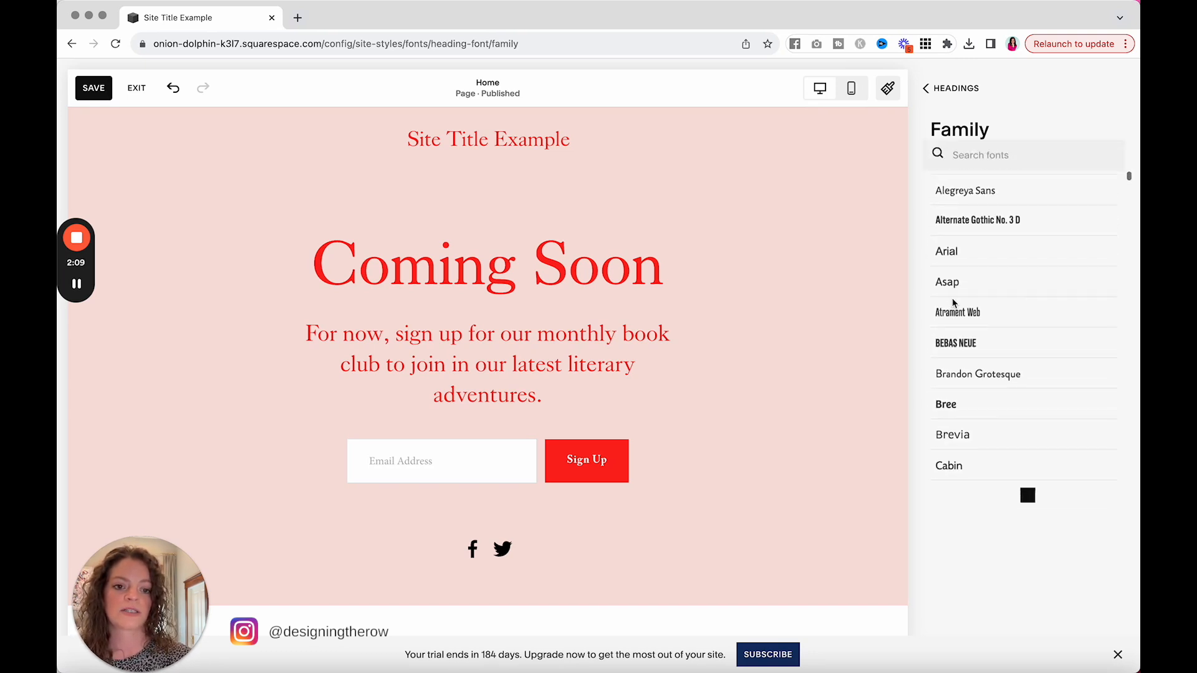
scroll(953, 304, down, 15)
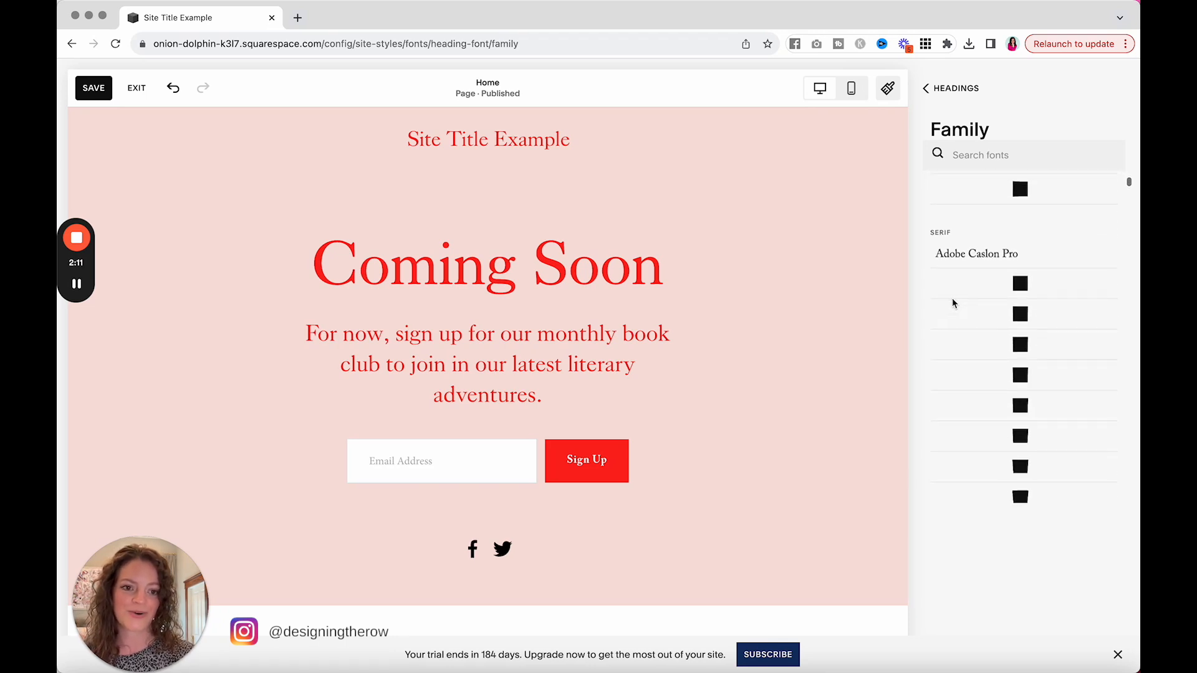
scroll(952, 303, down, 15)
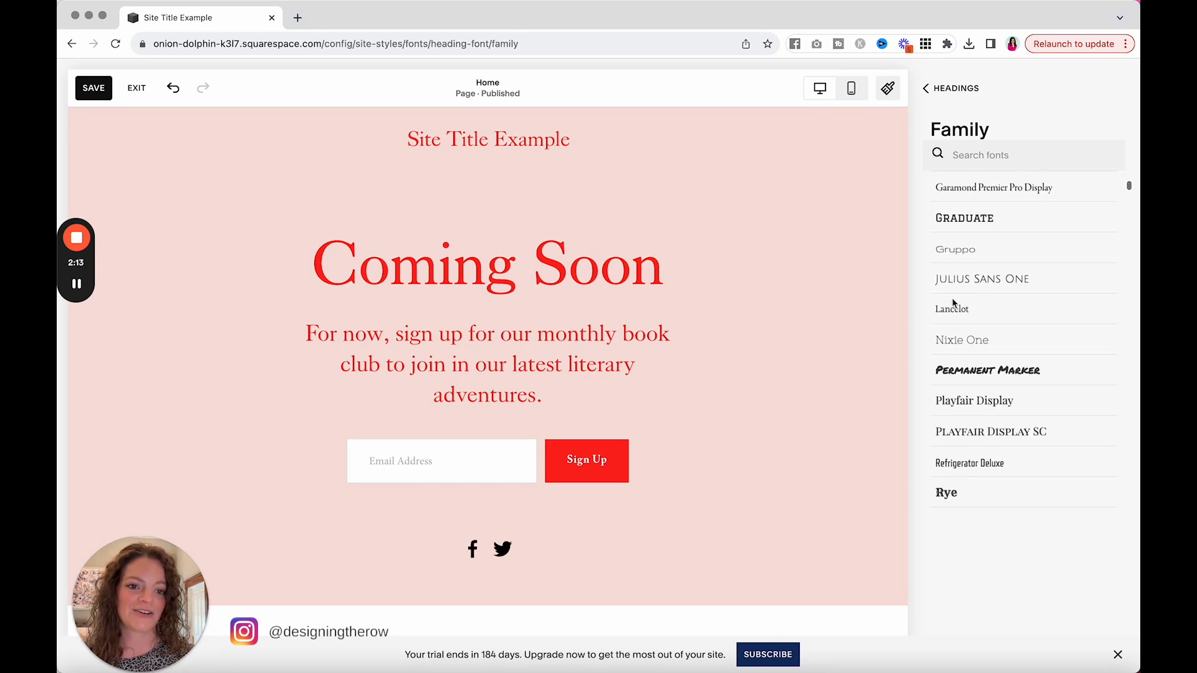
scroll(953, 304, down, 15)
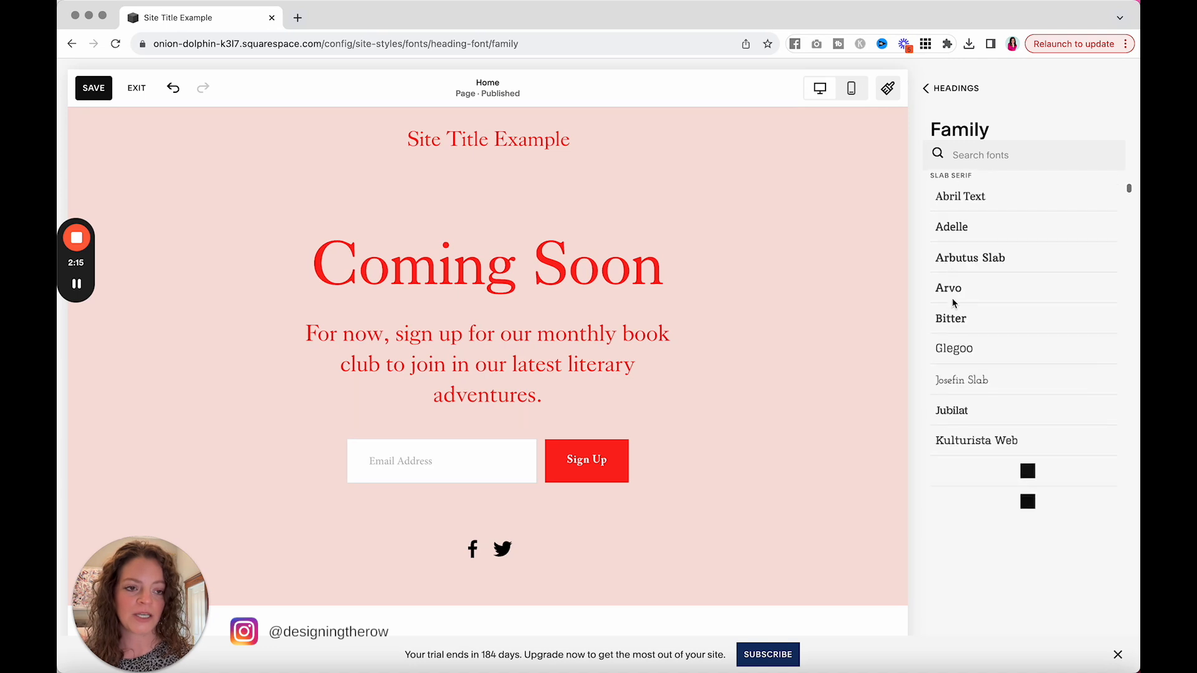
scroll(953, 303, down, 3)
scroll(952, 304, up, 6)
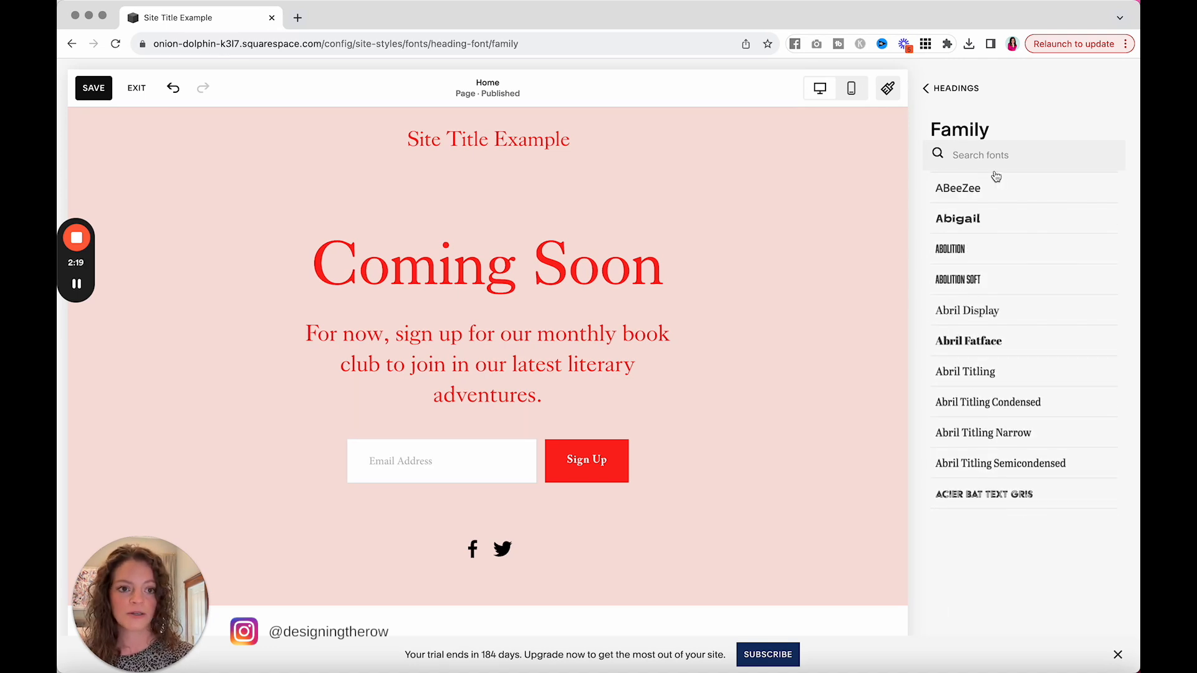
scroll(981, 436, down, 5)
scroll(981, 436, down, 20)
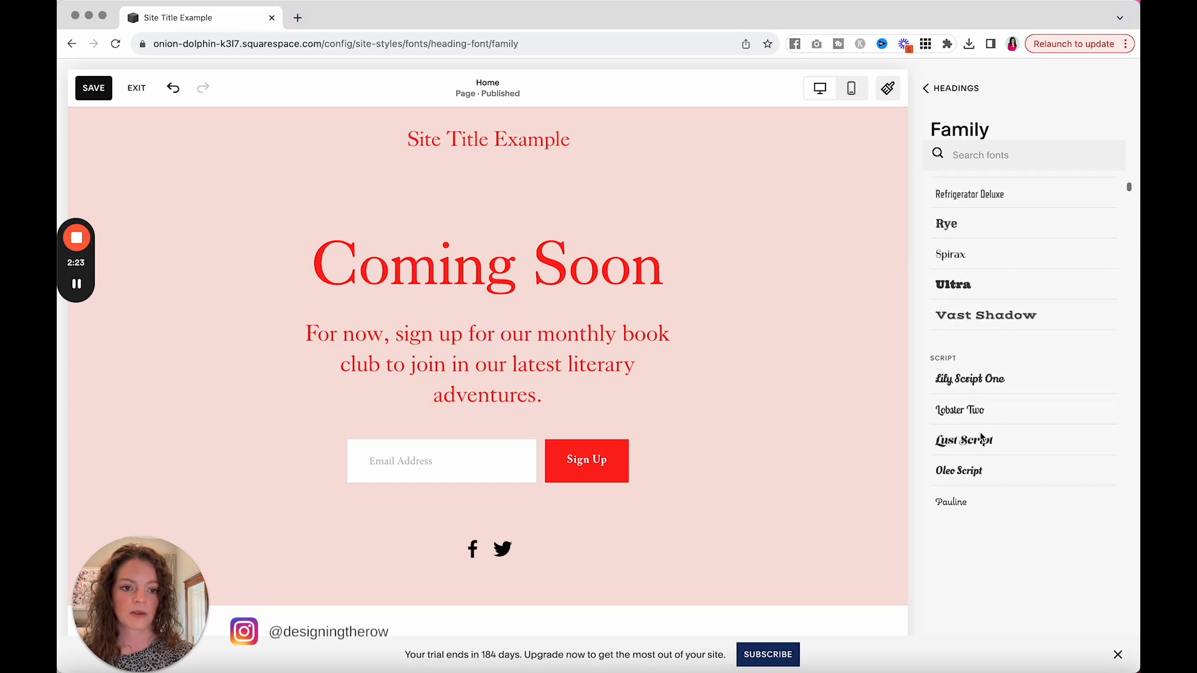
scroll(982, 436, up, 15)
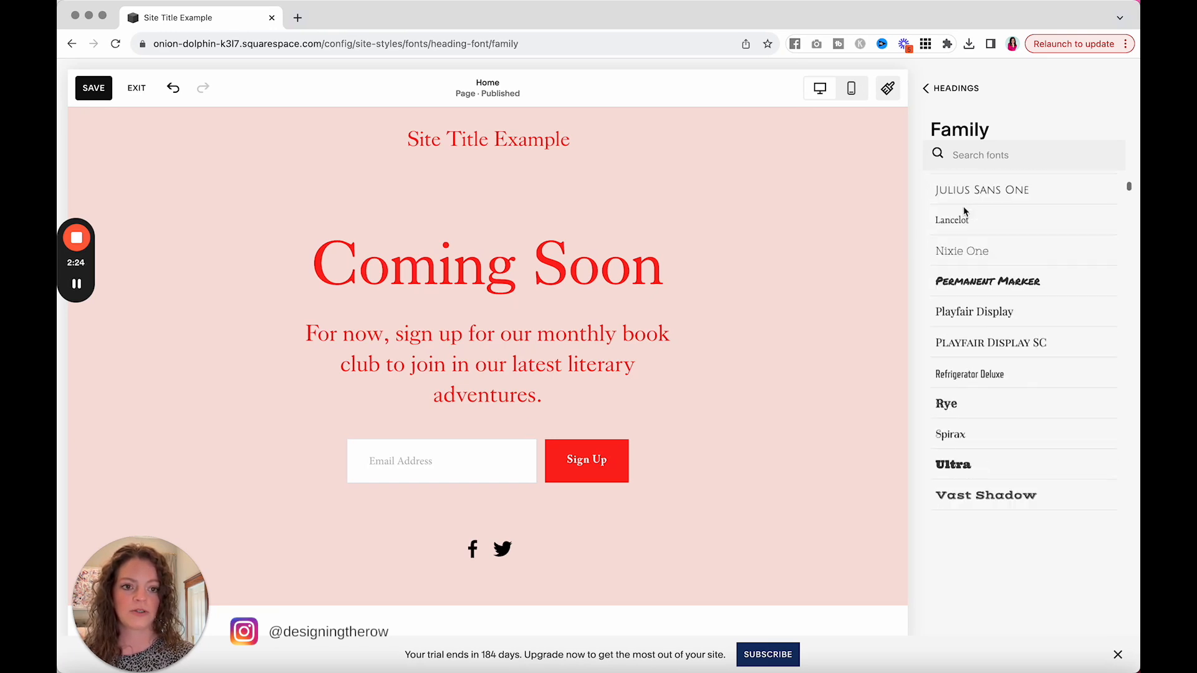
click(949, 89)
Step: Examine the weight and style options available for the heading font
scroll(943, 377, down, 2)
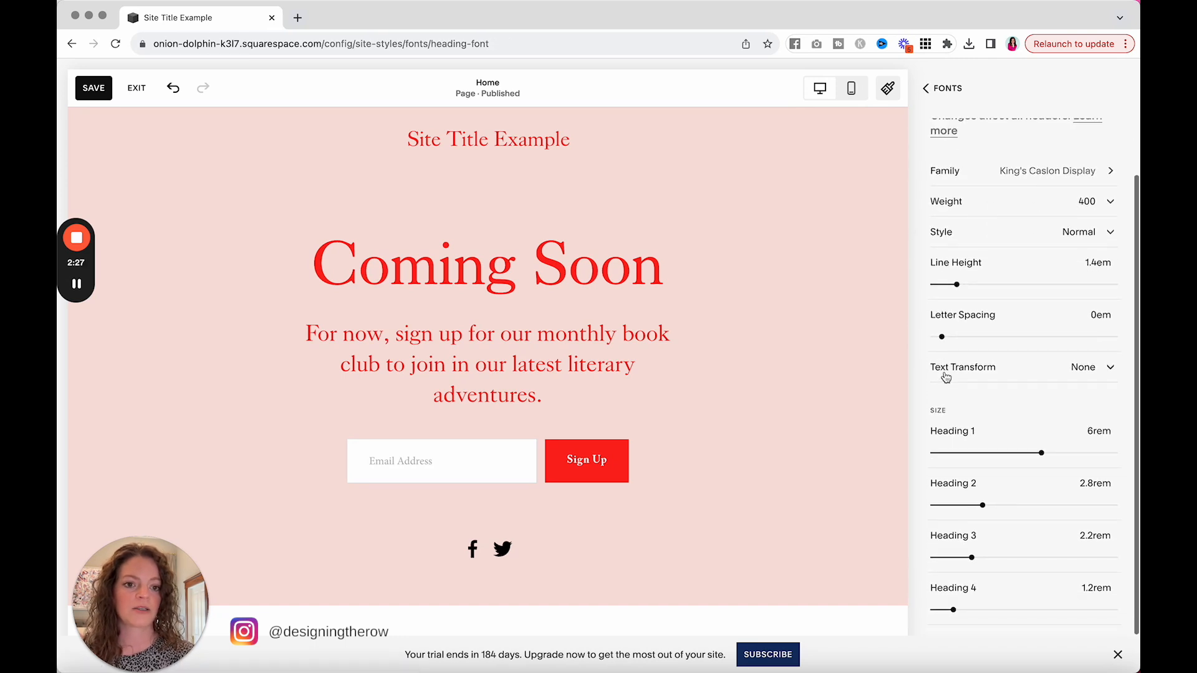
click(1000, 205)
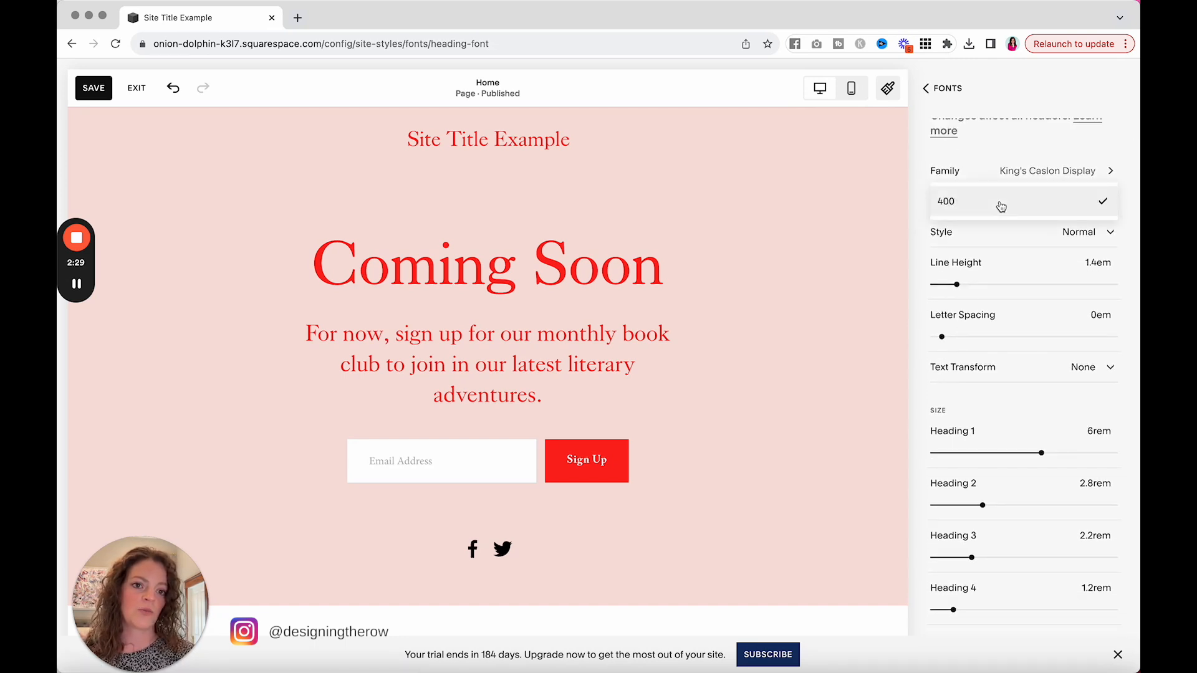
click(1000, 206)
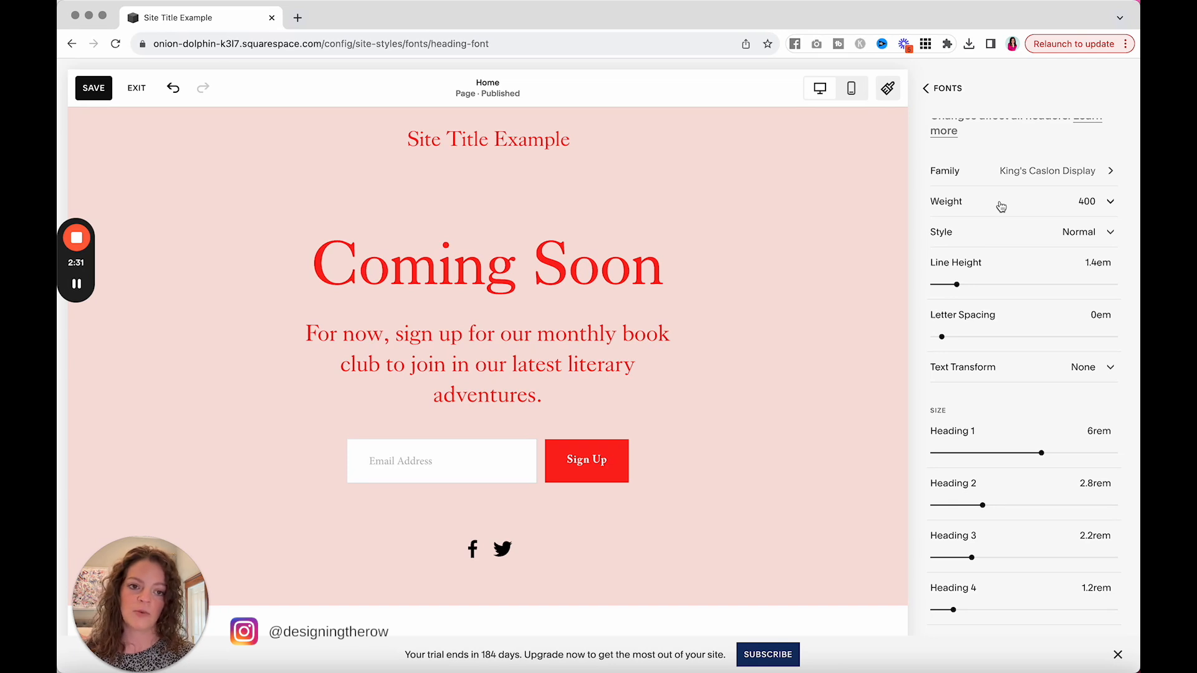
click(1000, 206)
click(981, 205)
click(975, 226)
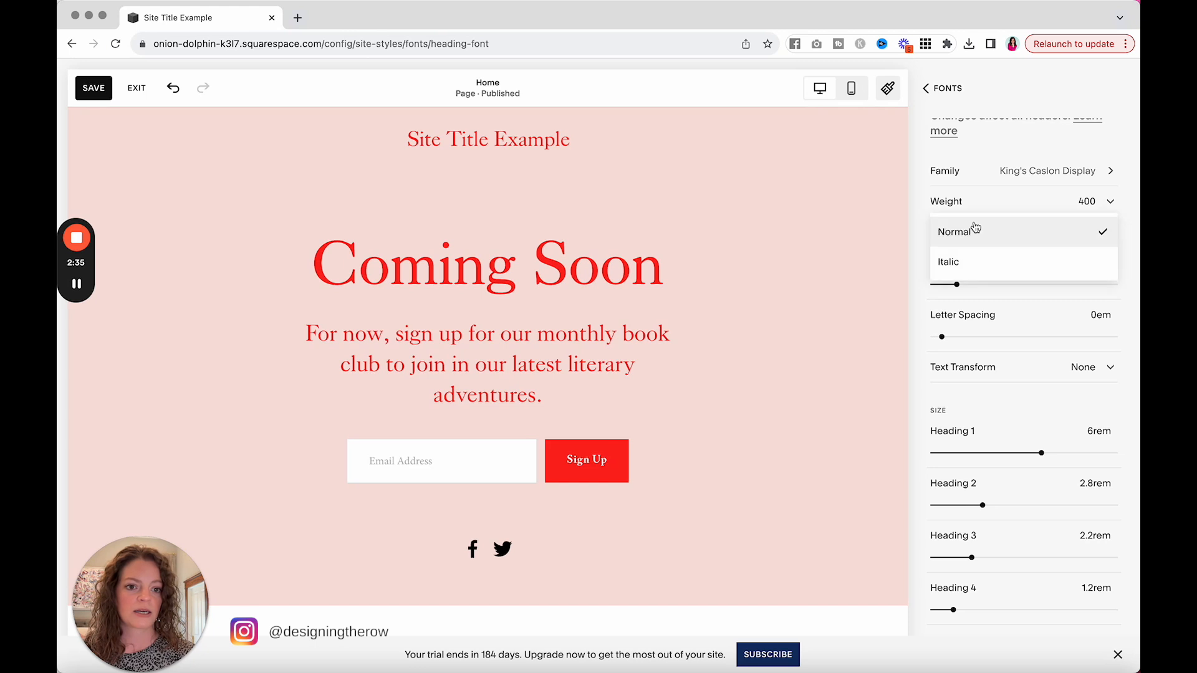
click(966, 237)
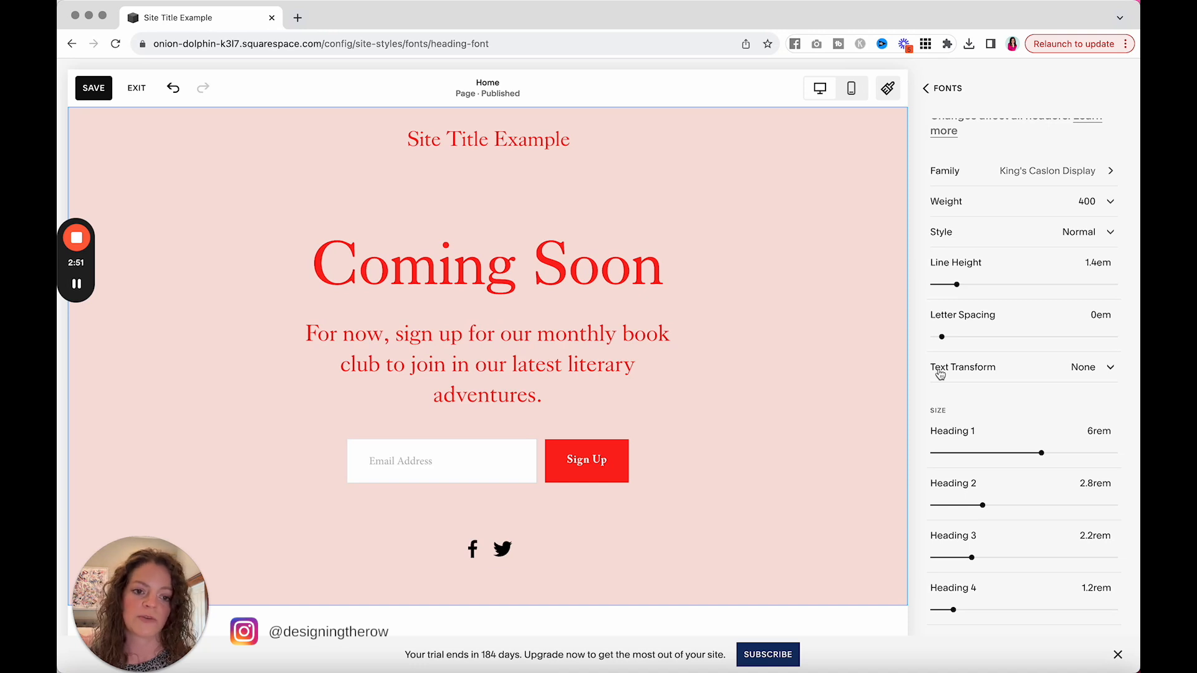
Step: Reduce the Heading 1 size to 5.3rem and return to the site styles overview
scroll(940, 374, up, 2)
scroll(983, 470, down, 2)
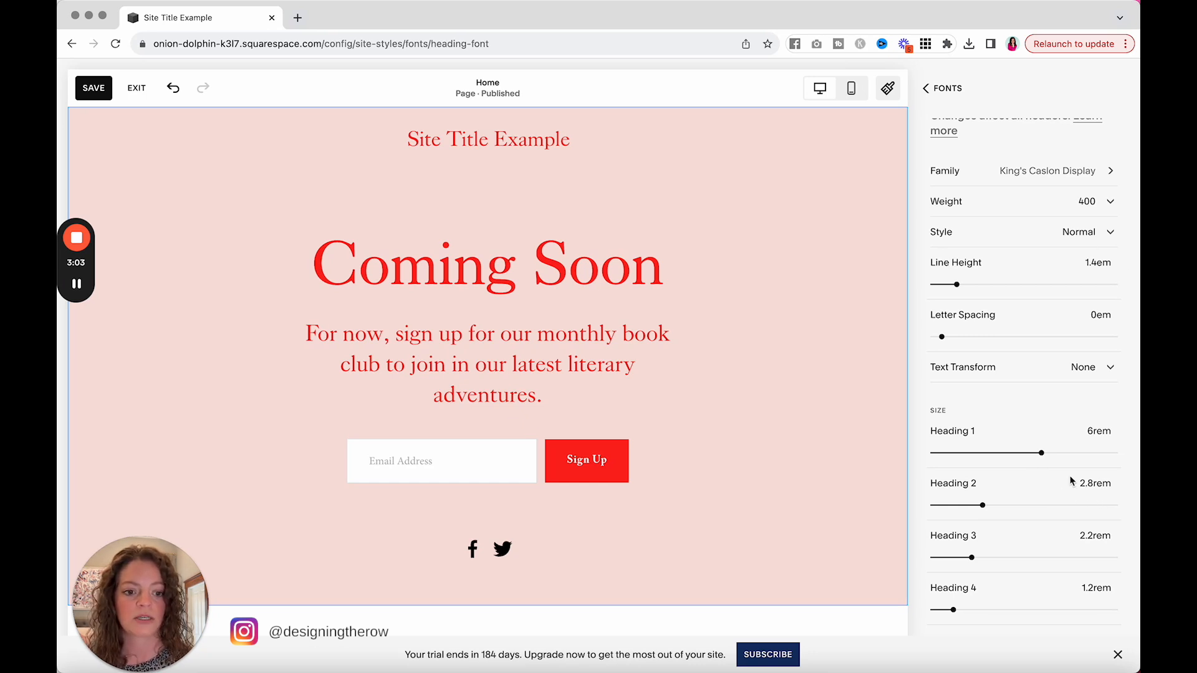
mouse_move(1017, 454)
mouse_down()
mouse_move(971, 448)
mouse_move(1029, 457)
mouse_up()
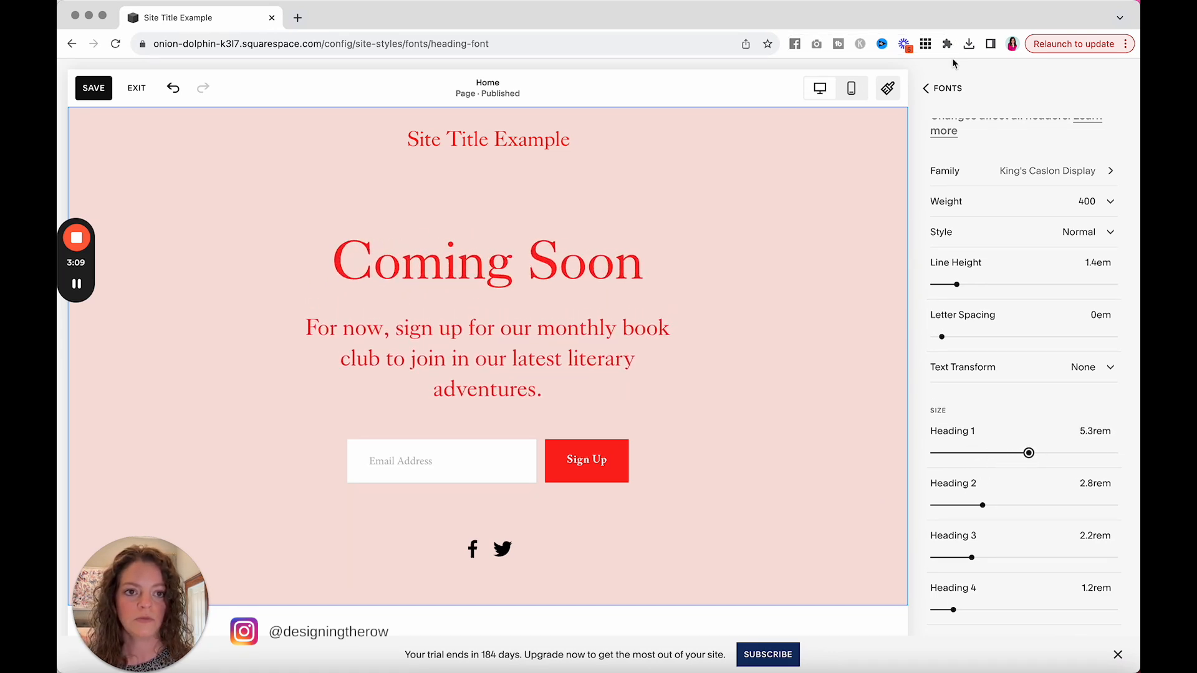
click(951, 95)
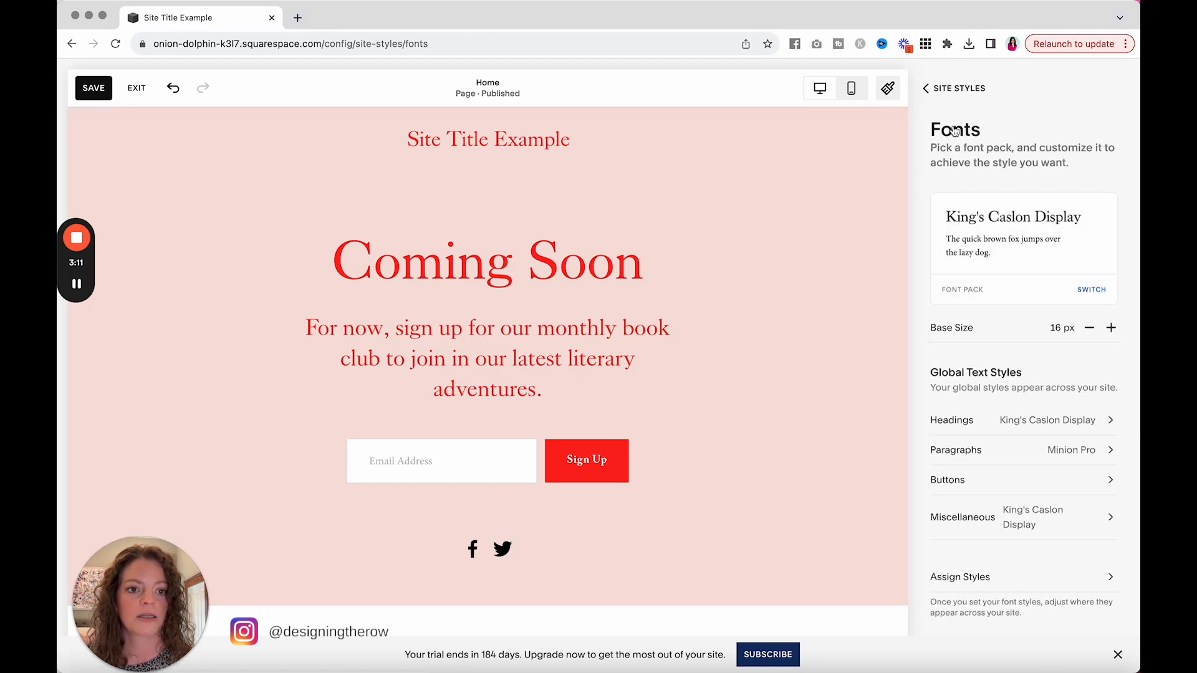
click(952, 93)
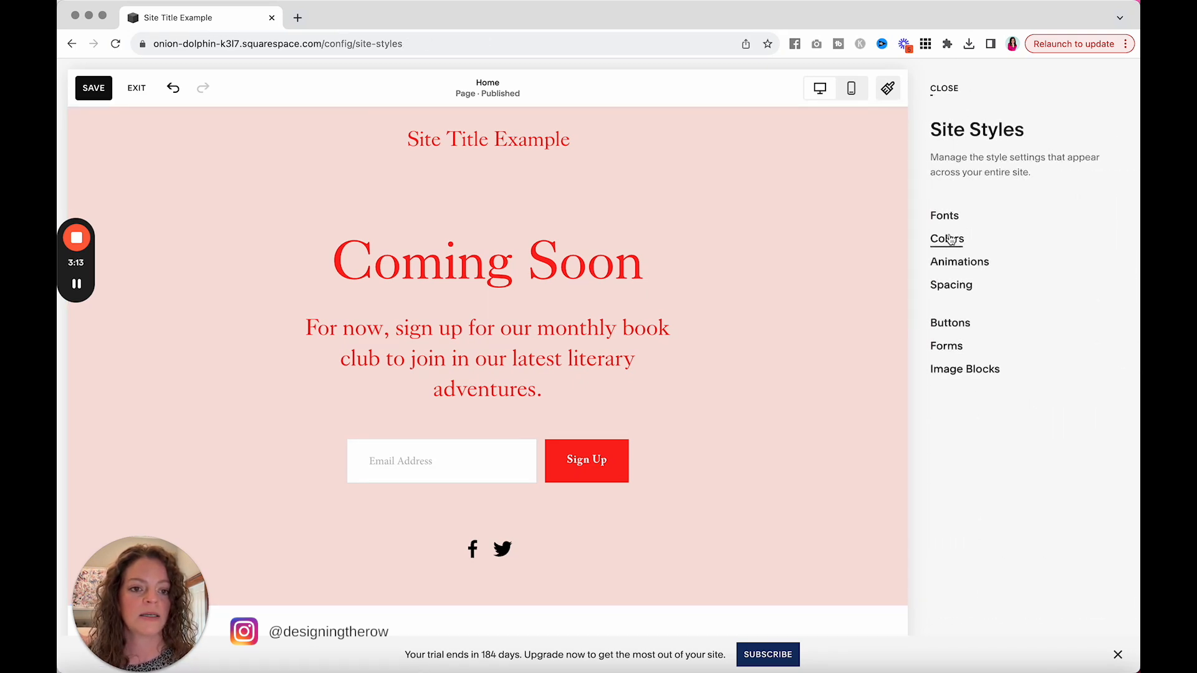
Step: Open the palette editor in the site's color styles and examine the preset palettes
click(948, 240)
click(1007, 262)
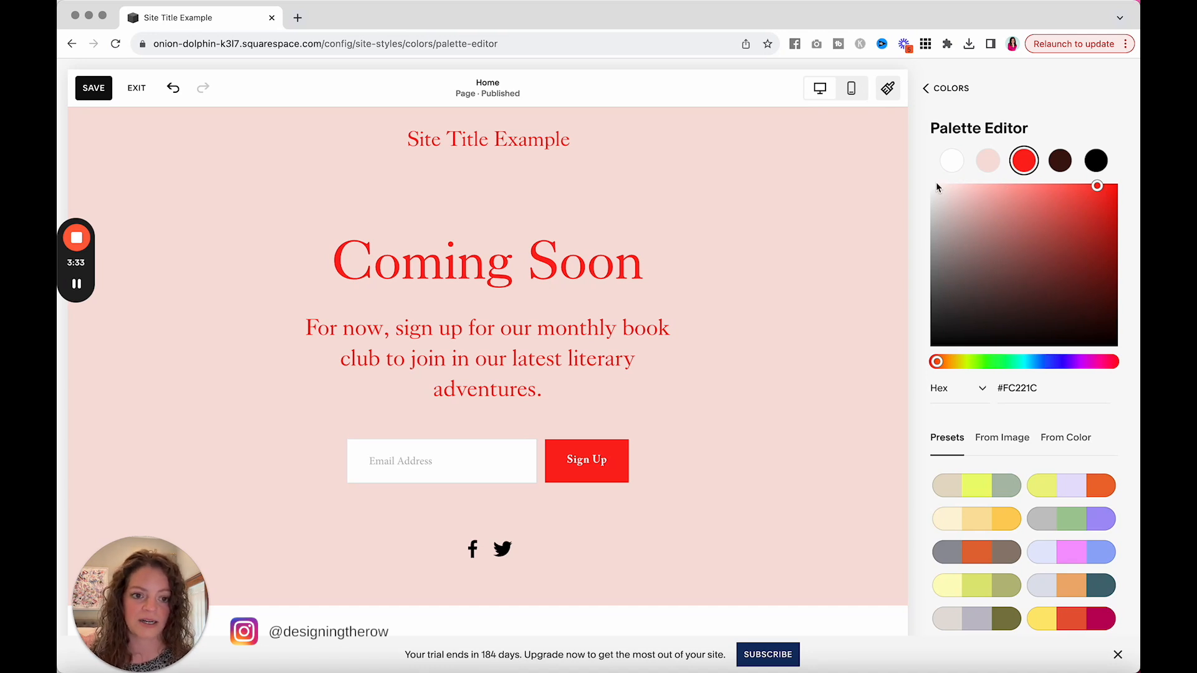
scroll(946, 419, down, 8)
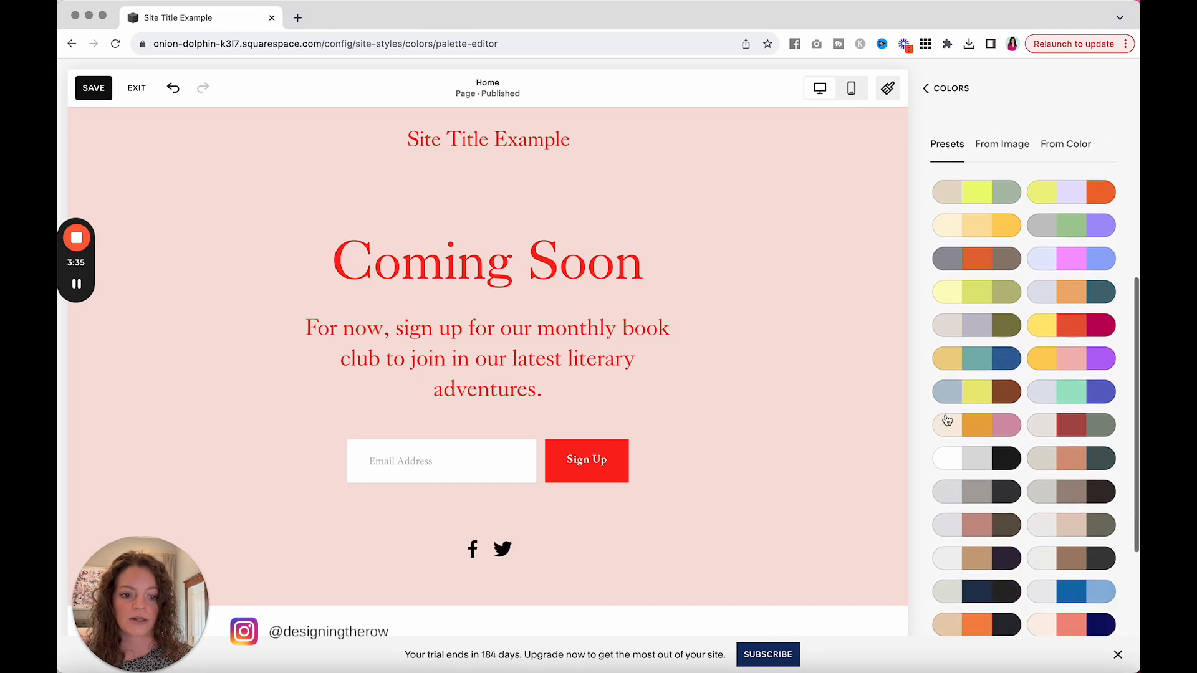
scroll(946, 419, up, 4)
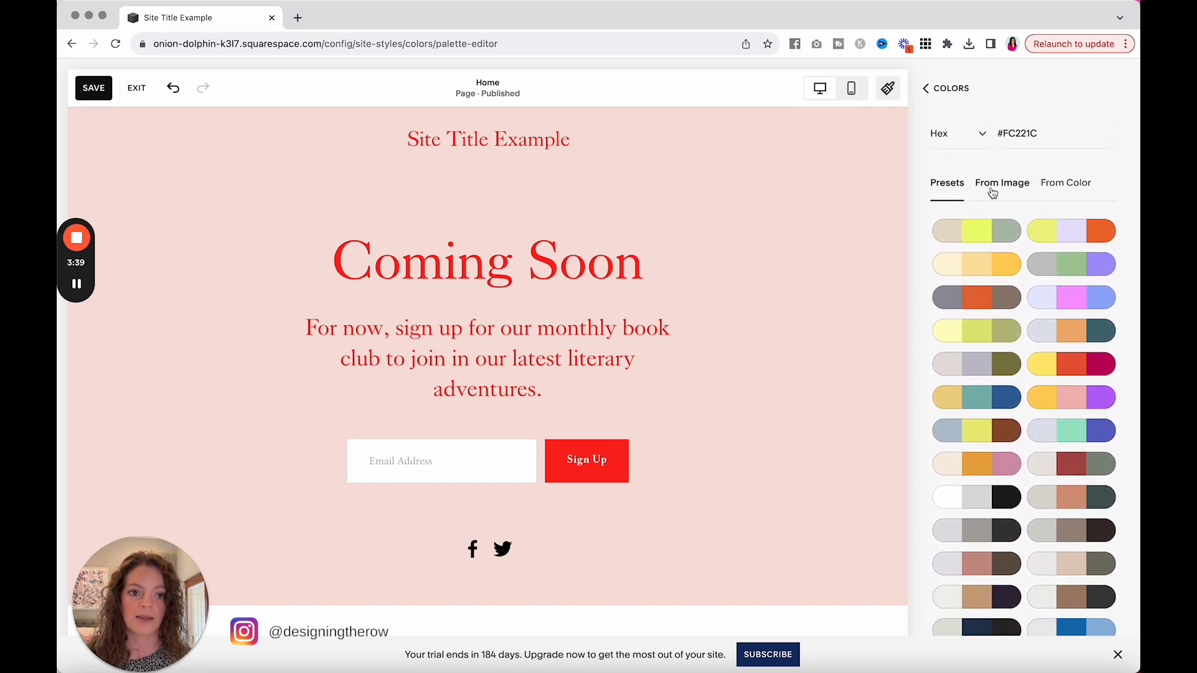
Step: Select the pale pink color in the palette and shift its shade to #FBDFDA
scroll(992, 193, up, 8)
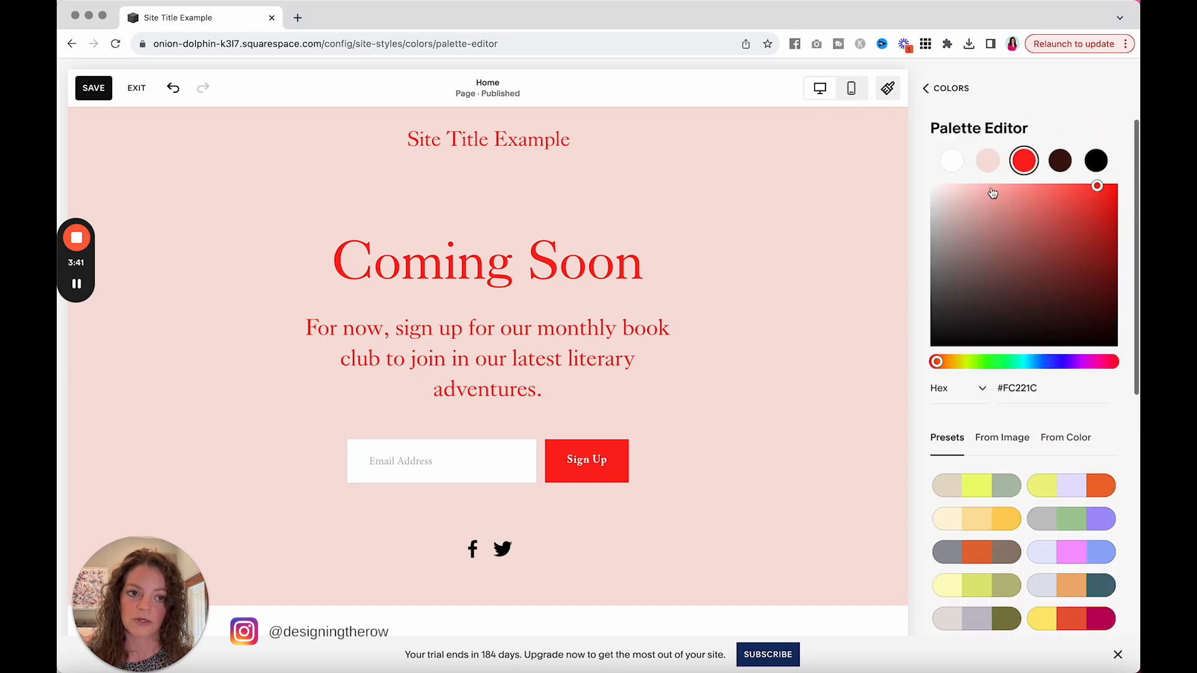
scroll(1022, 187, down, 2)
scroll(1023, 189, up, 1)
click(989, 155)
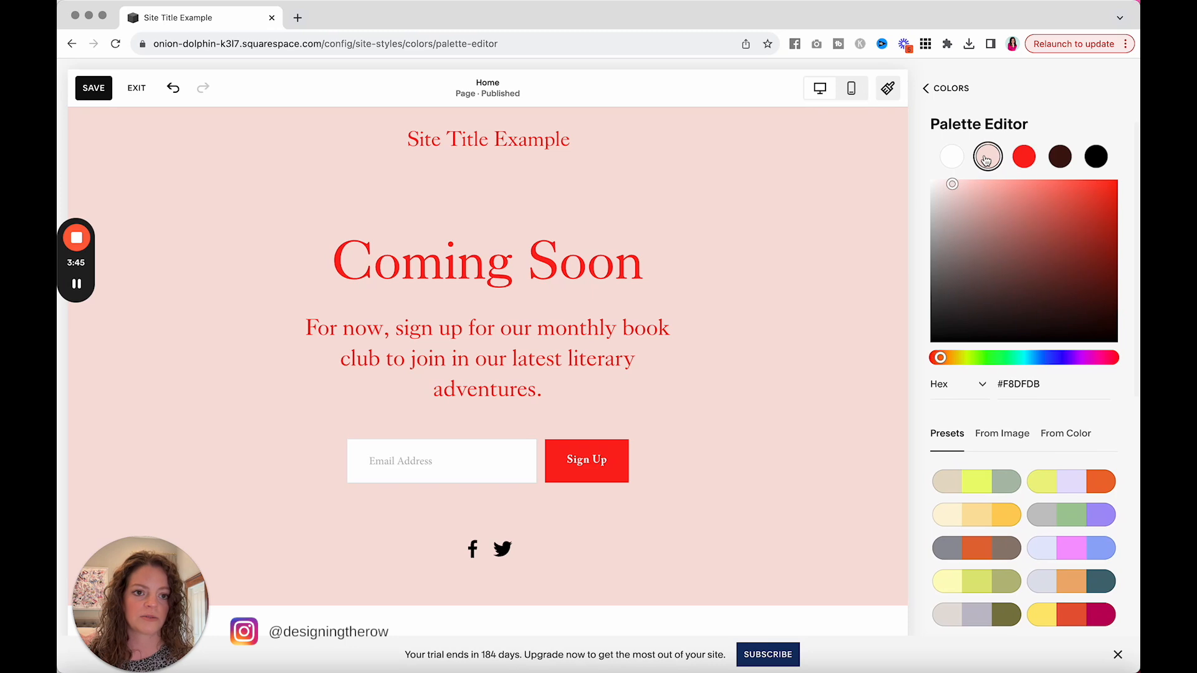
scroll(994, 254, down, 3)
scroll(994, 254, up, 4)
drag(972, 236, 950, 180)
scroll(954, 178, down, 5)
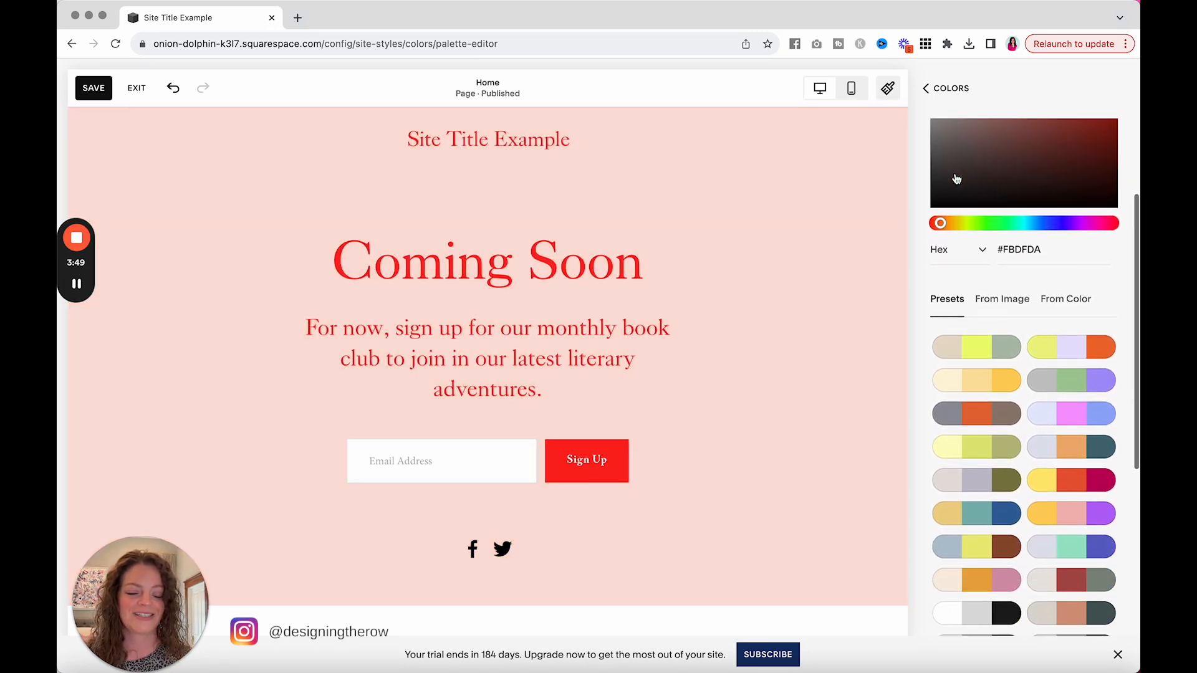
Step: Keep the Hex color format and set the selected pale pink palette color to #efefef
click(978, 212)
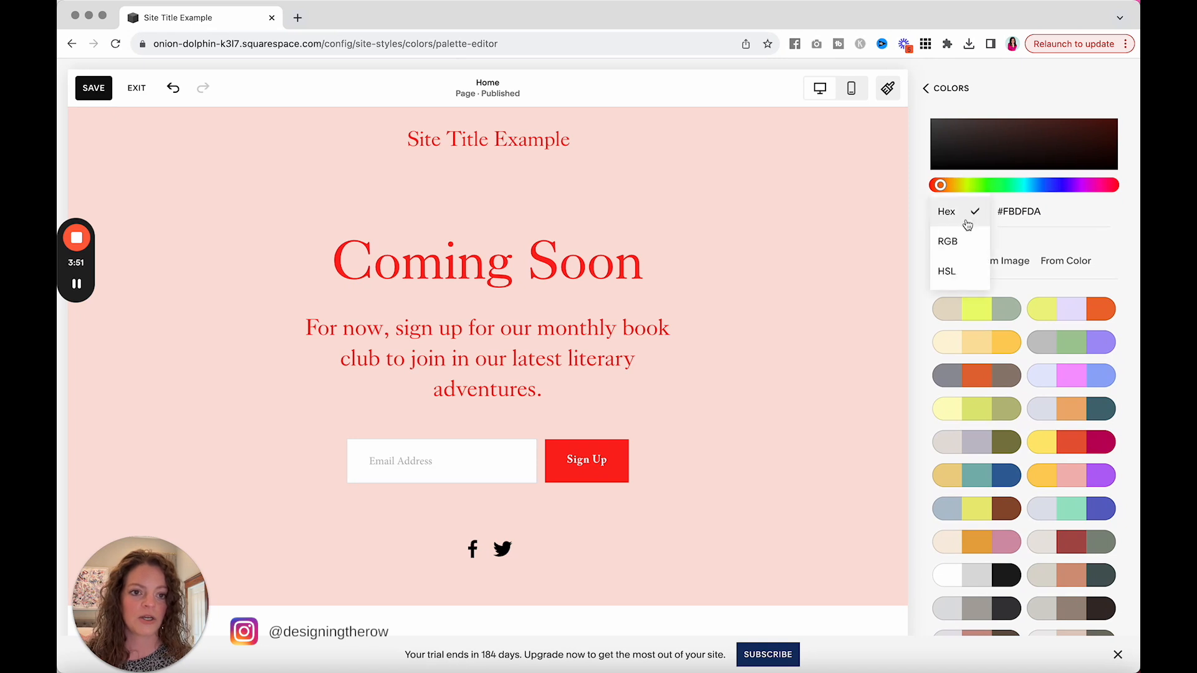
click(970, 213)
click(1014, 213)
text(#efefef)
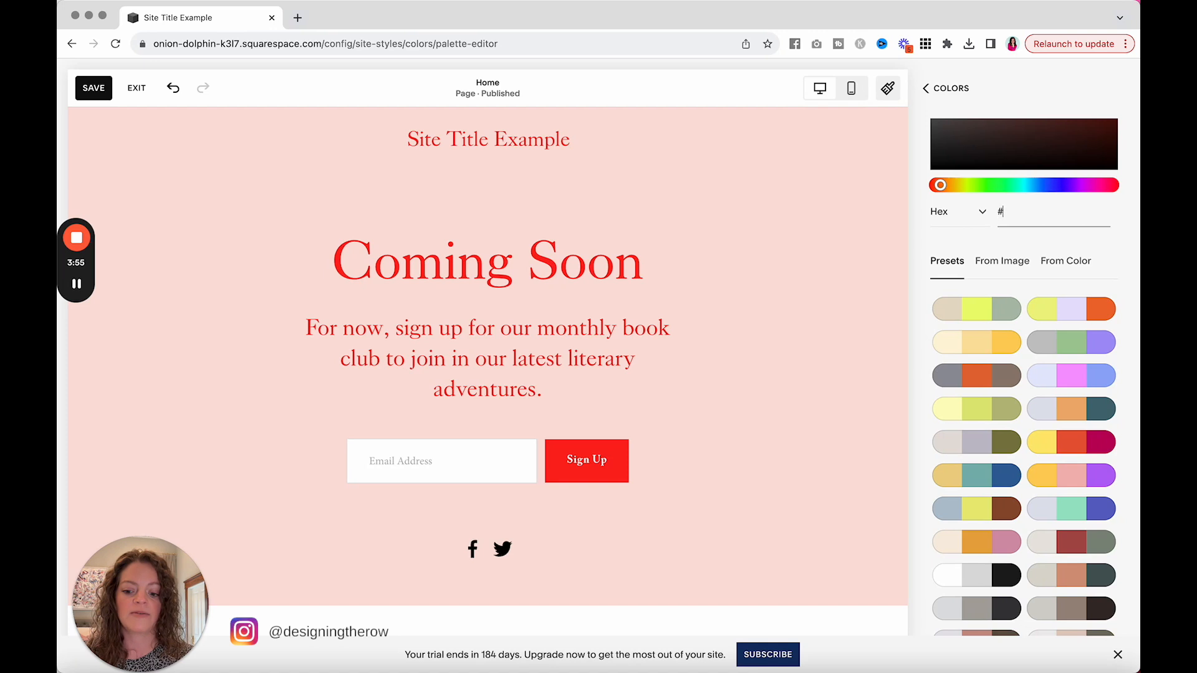
Step: Change the red accent color in the palette to hex #30b6b2
scroll(1007, 187, up, 2)
scroll(1007, 187, up, 2)
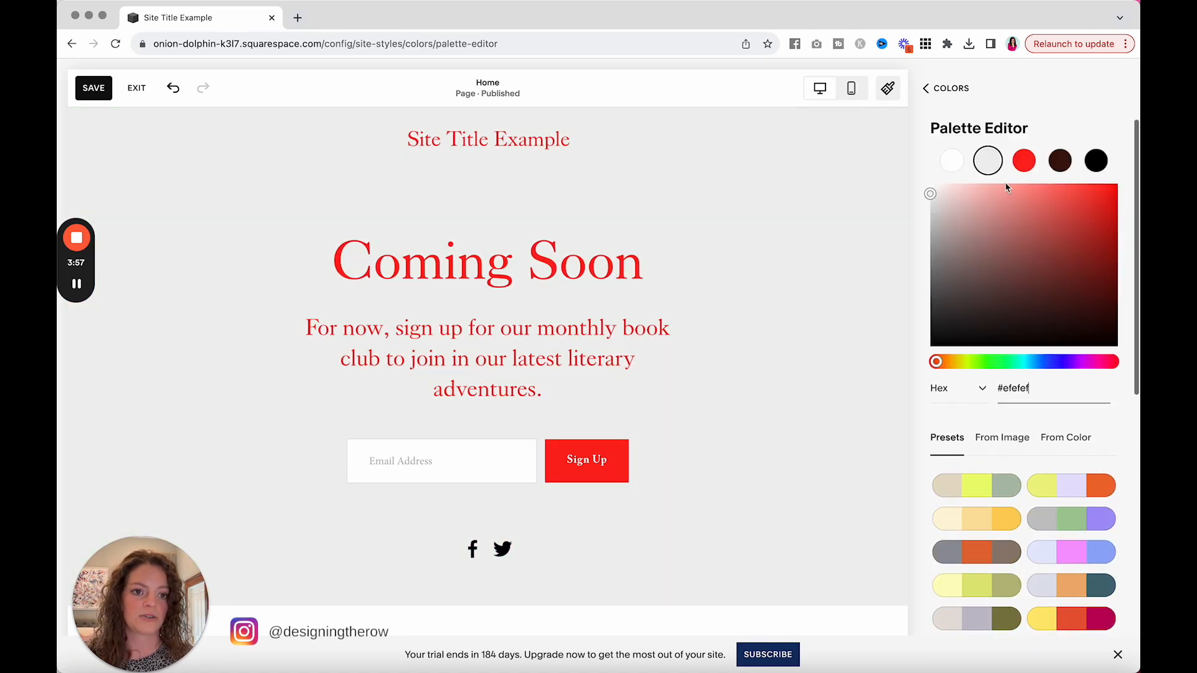
click(1024, 161)
scroll(1018, 165, down, 4)
triple_click(1003, 223)
text(#30b6b2)
key(Tab)
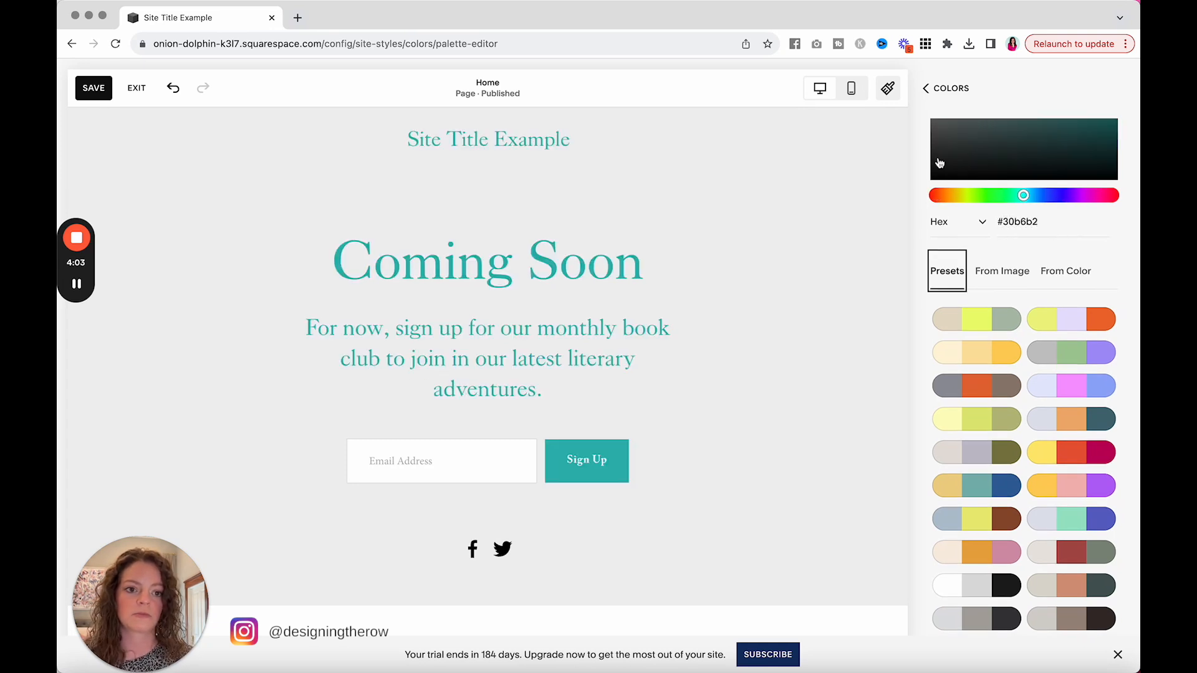
Step: Leave the palette editor, close the site styles and save the changes to the page
scroll(997, 187, up, 4)
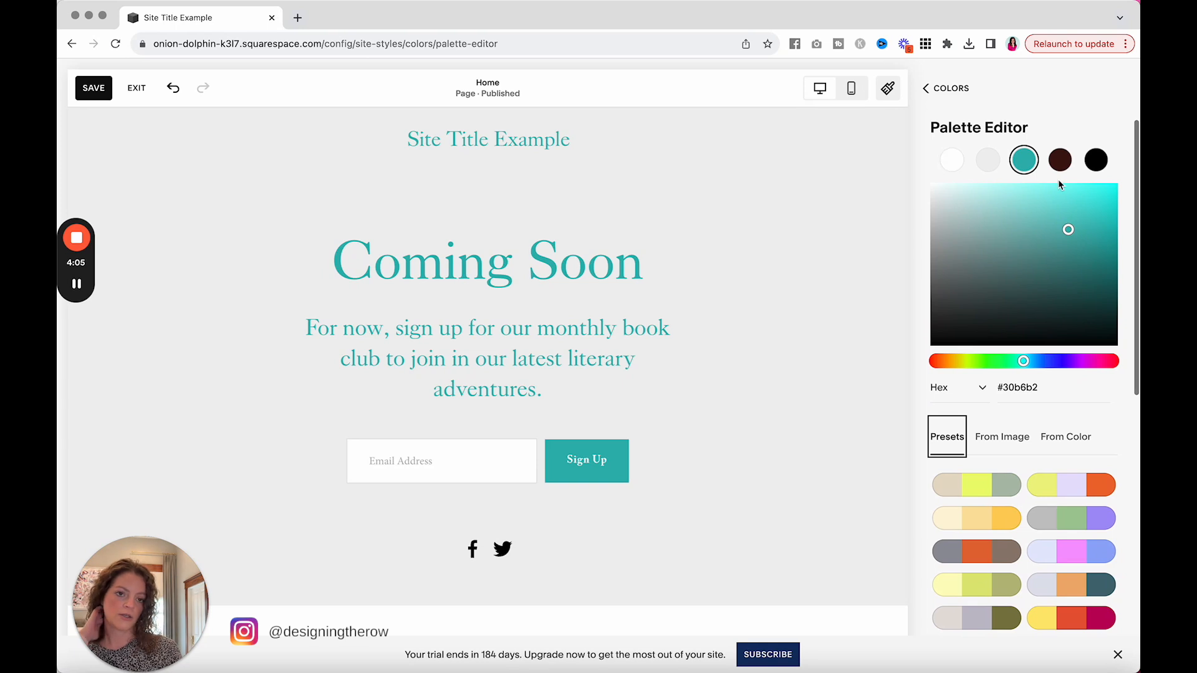
click(957, 94)
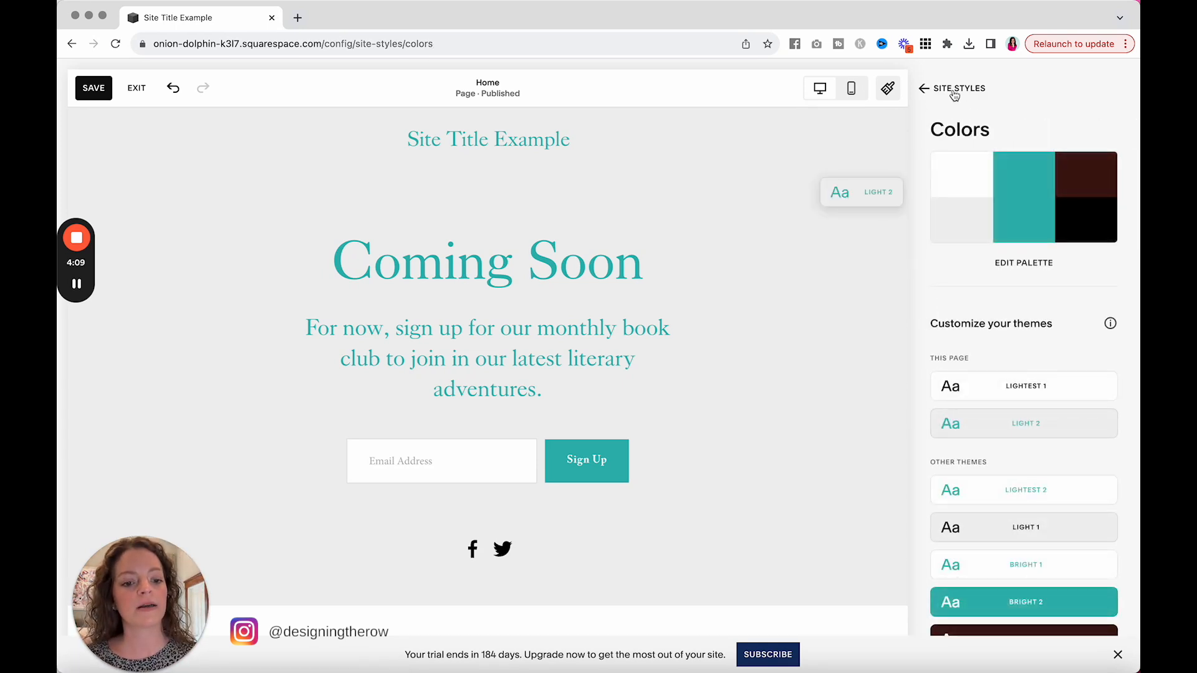
click(955, 92)
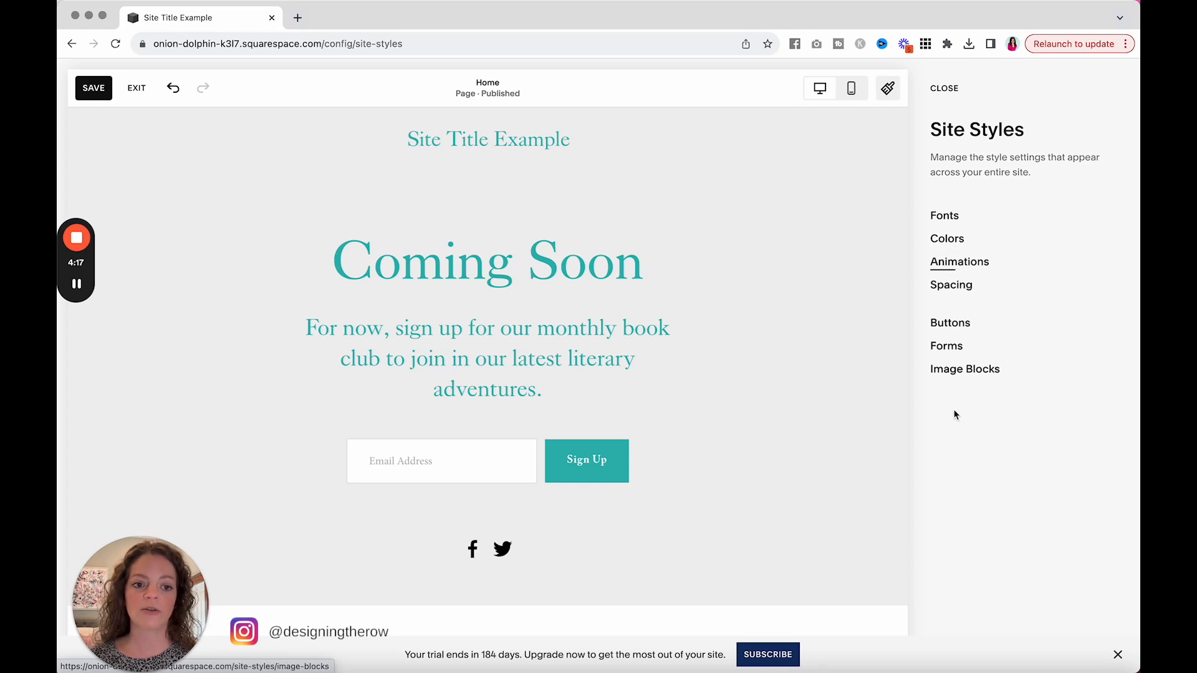
click(945, 89)
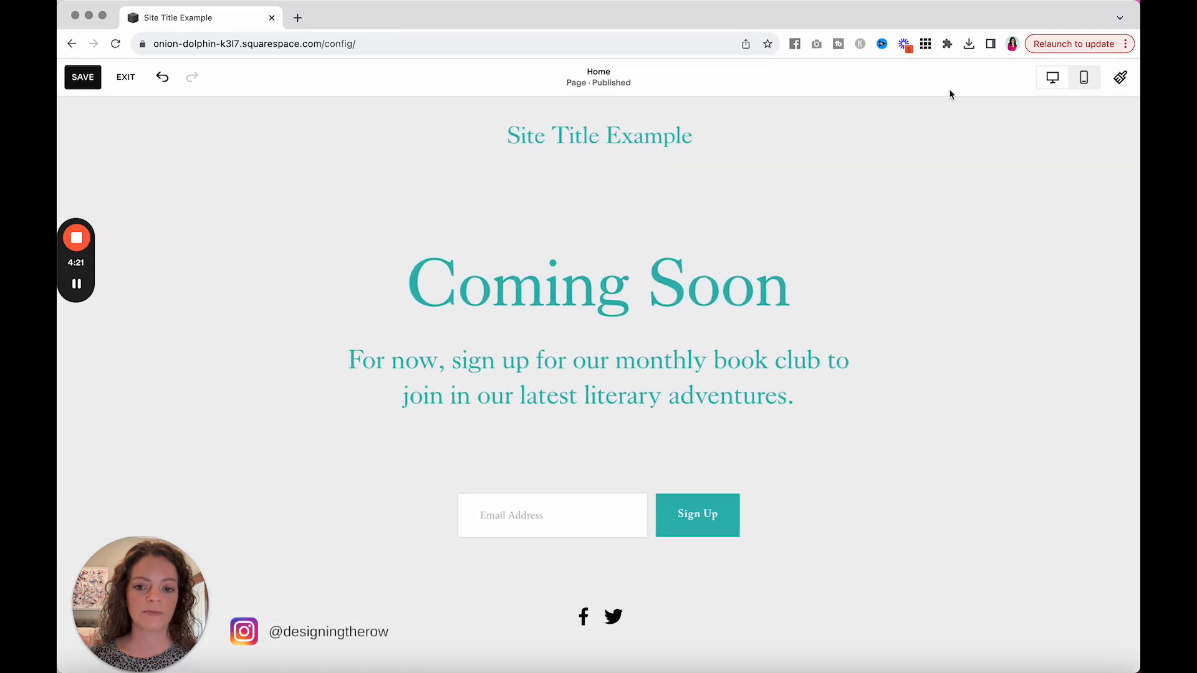
click(83, 79)
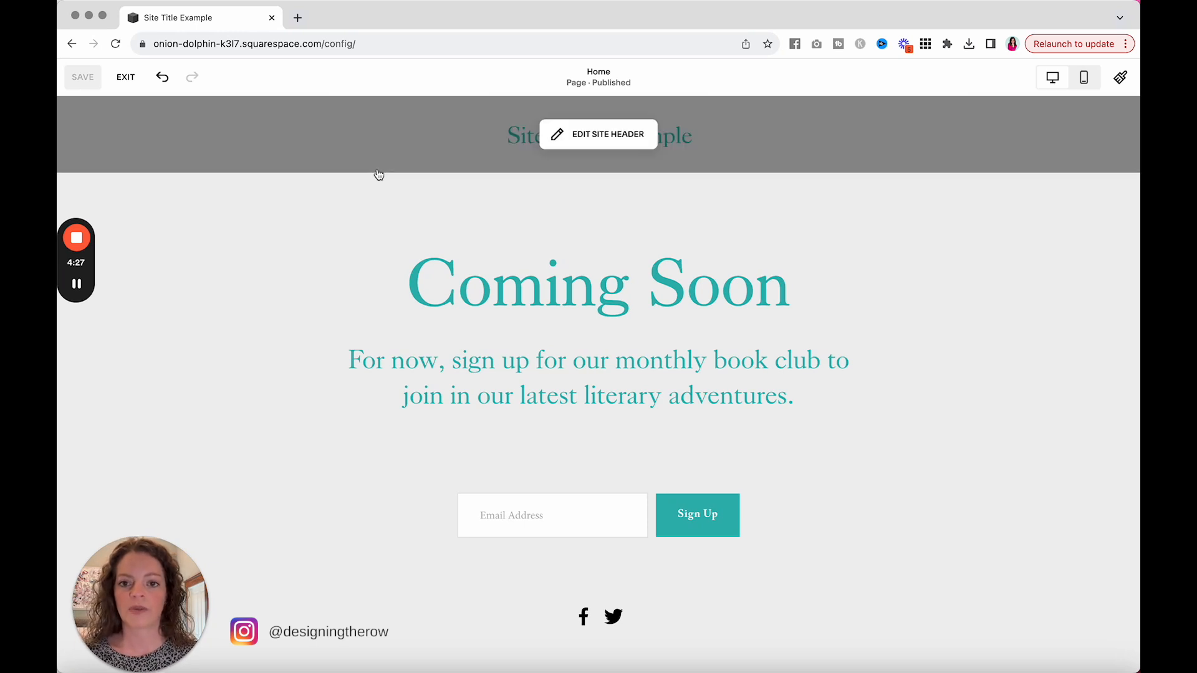
Step: Replace the "Coming Soon" heading text with "New Website Coming Soon!"
click(509, 289)
click(508, 289)
drag(508, 289, 384, 308)
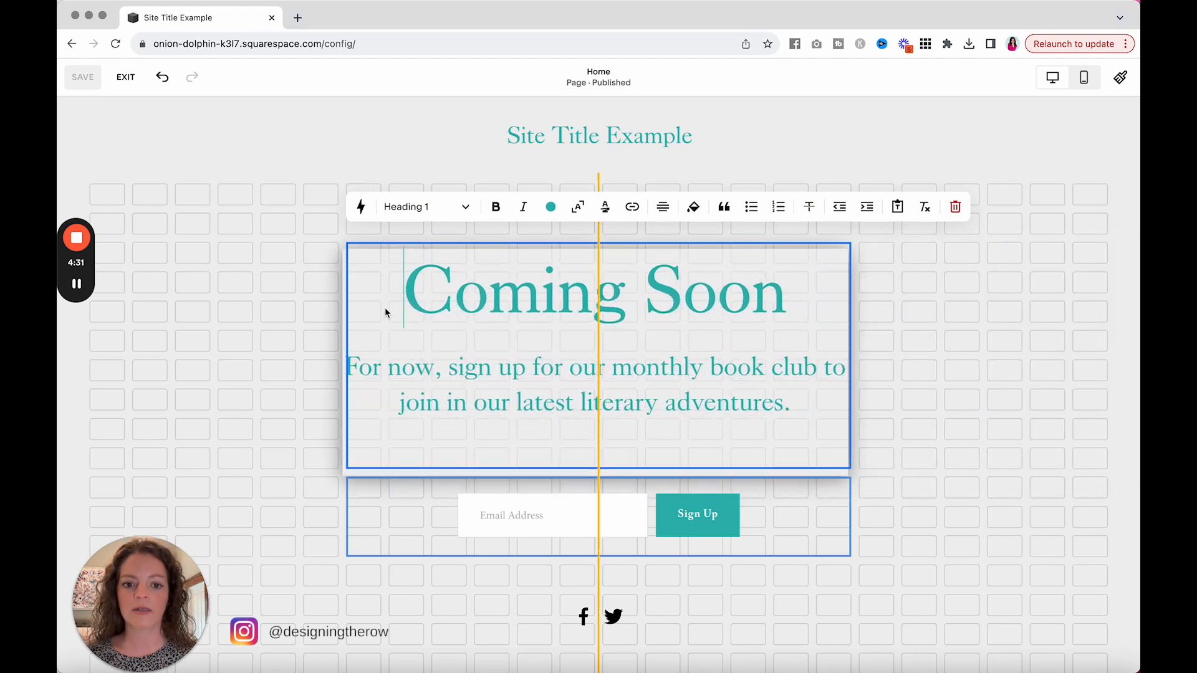
double_click(421, 291)
triple_click(421, 291)
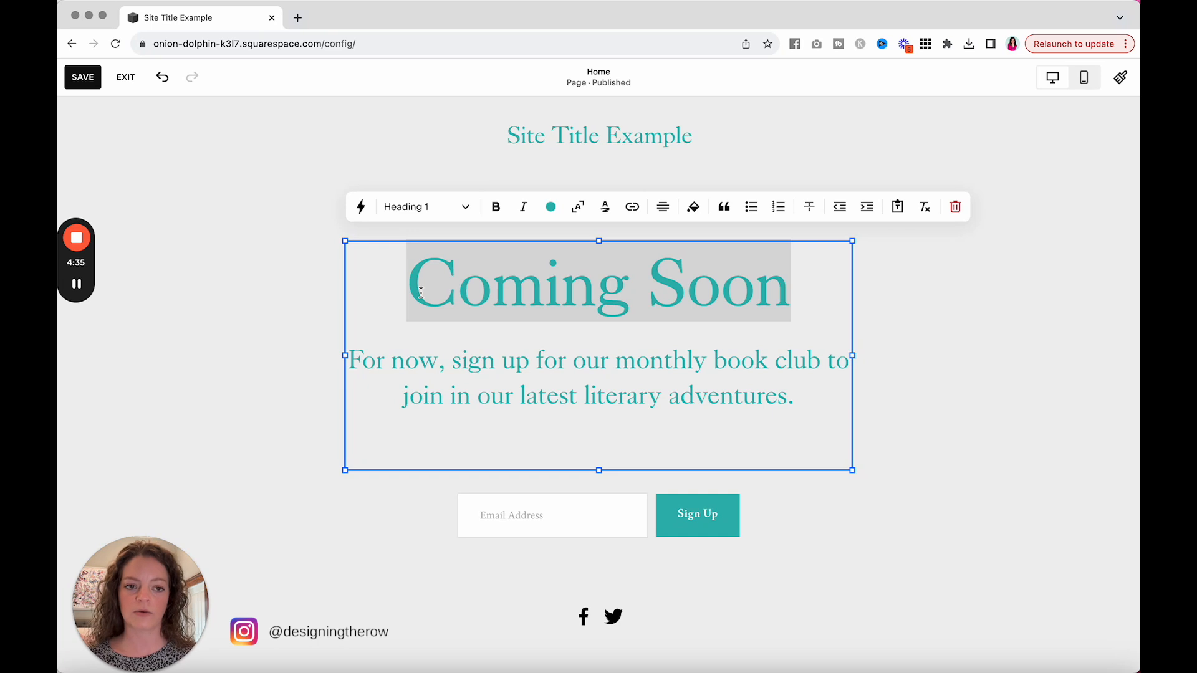
text(N)
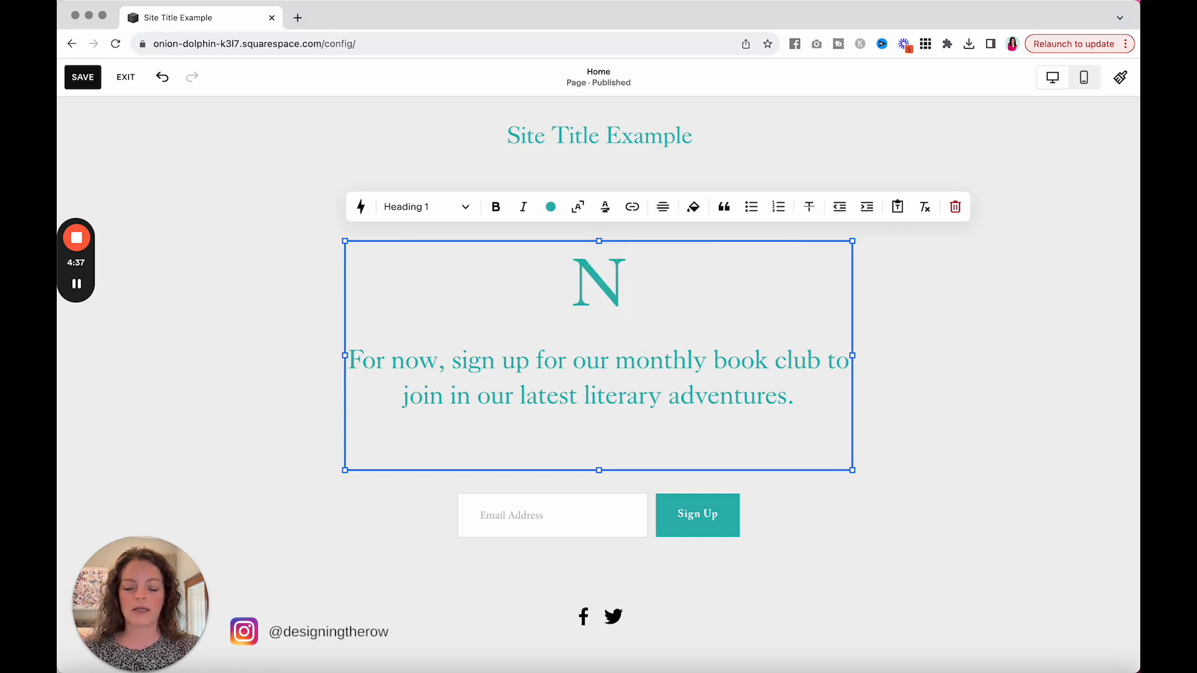
text(ew Website Comi)
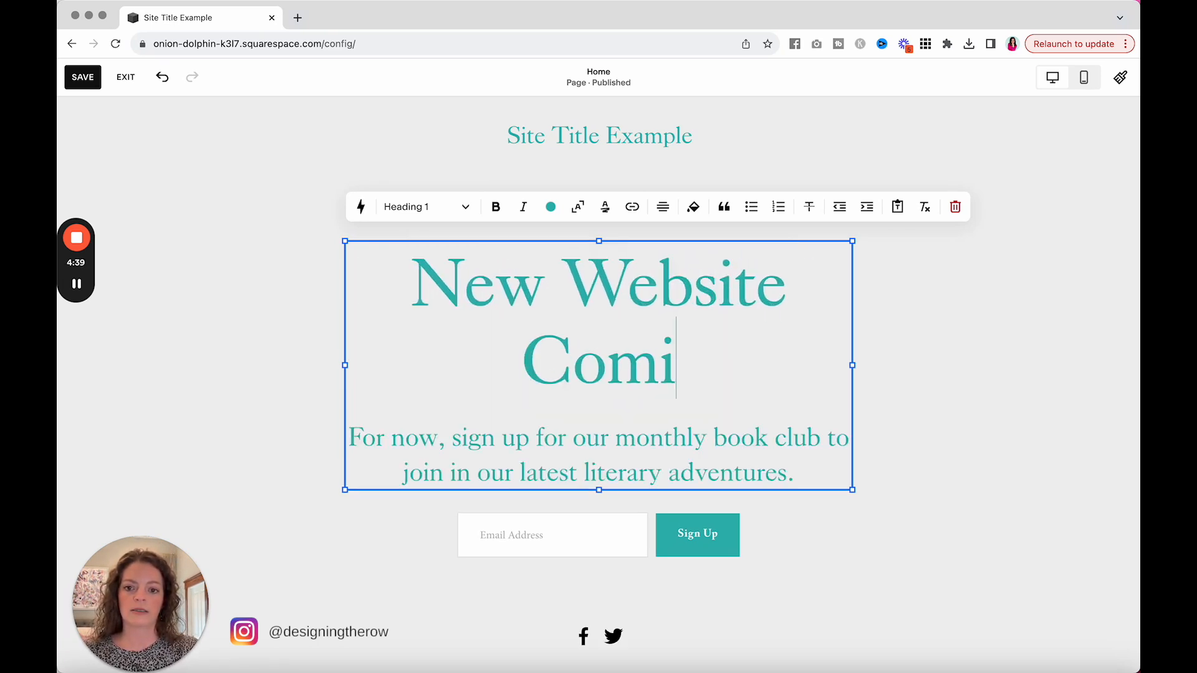
text(ng Soon!)
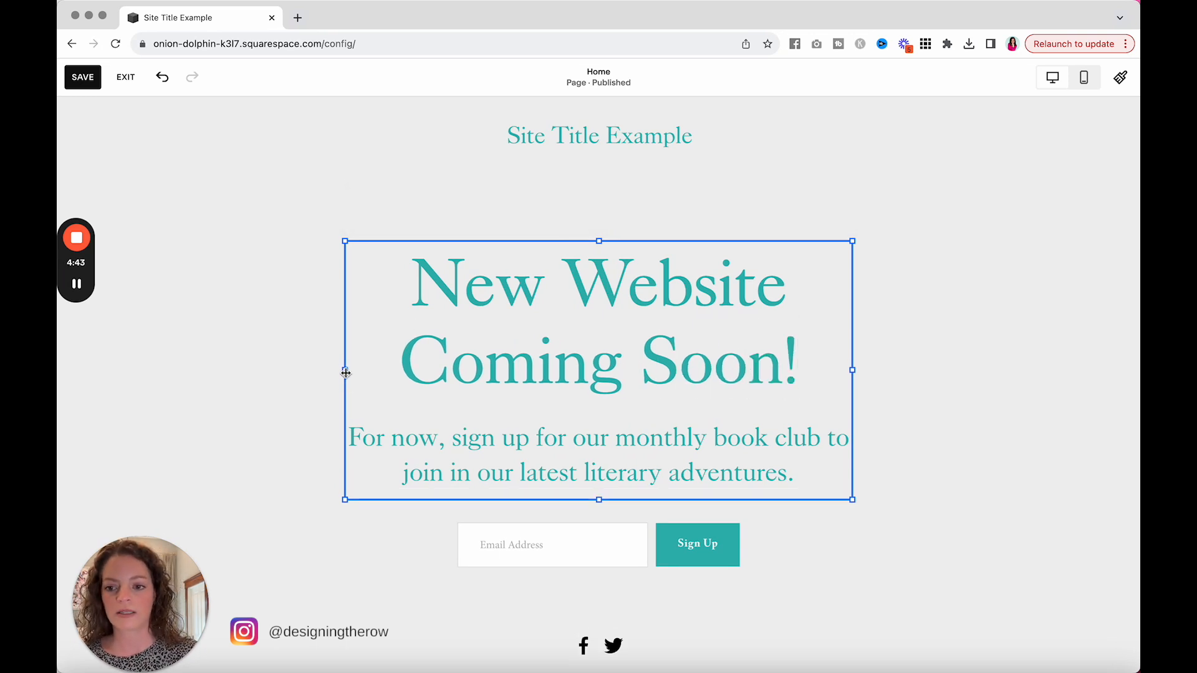
Step: Widen the heading's text block across the full page grid, reduce its height, and scale the heading text to fit the block
drag(345, 370, 88, 360)
drag(855, 373, 1098, 364)
drag(592, 497, 593, 411)
drag(421, 287, 813, 287)
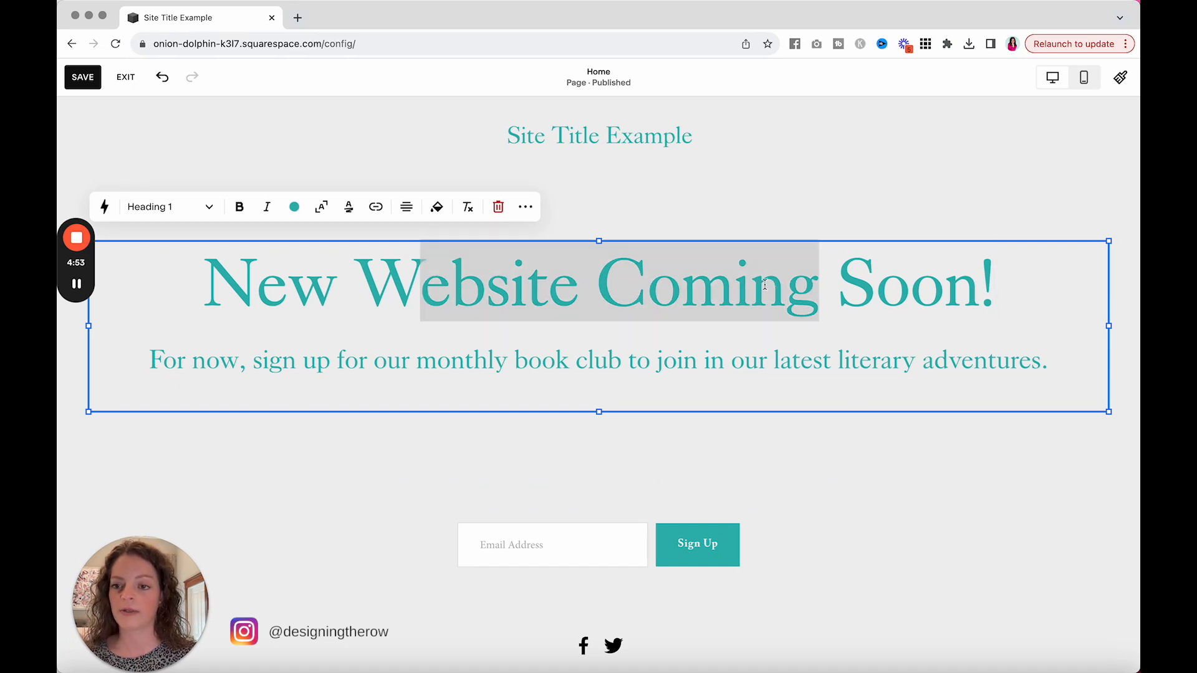
click(322, 213)
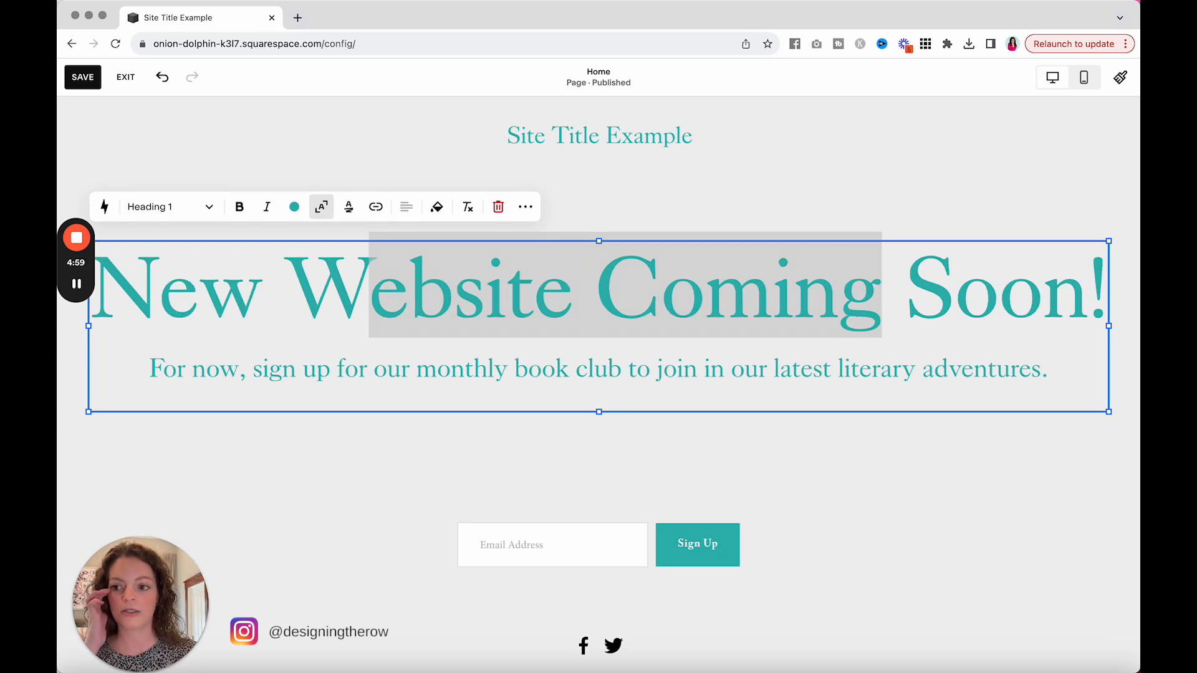
Step: Narrow the heading's text block so the scaled heading shrinks, and center the block on the page
drag(89, 325, 460, 354)
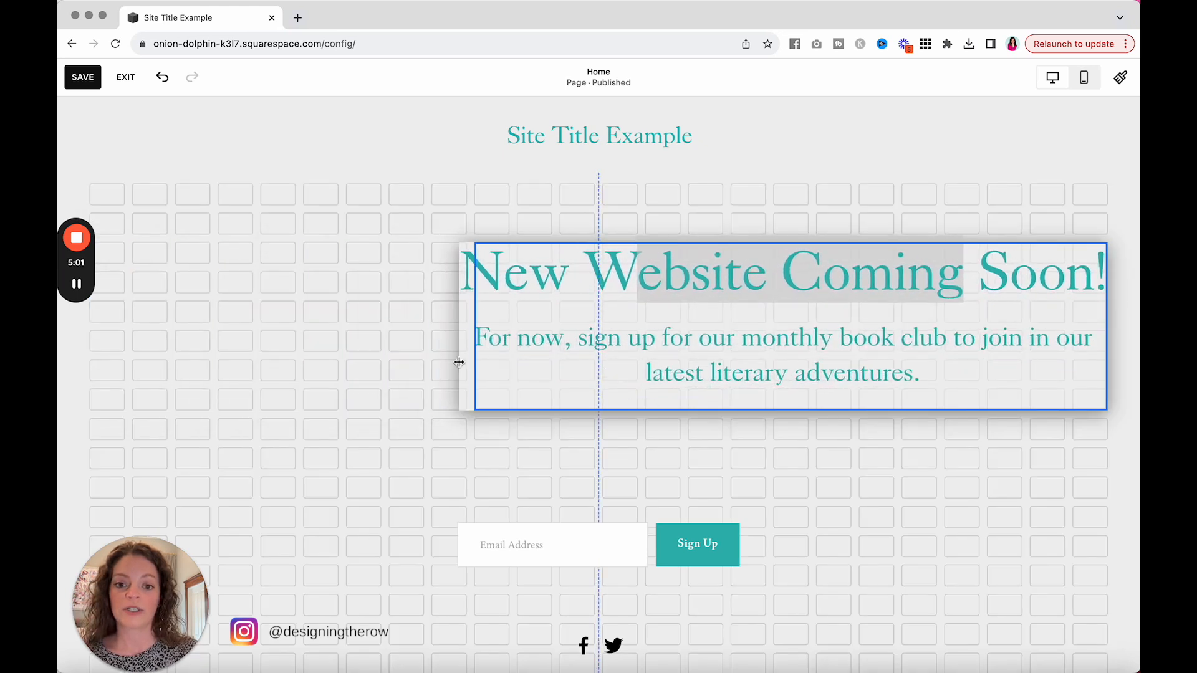
click(488, 454)
drag(771, 321, 566, 322)
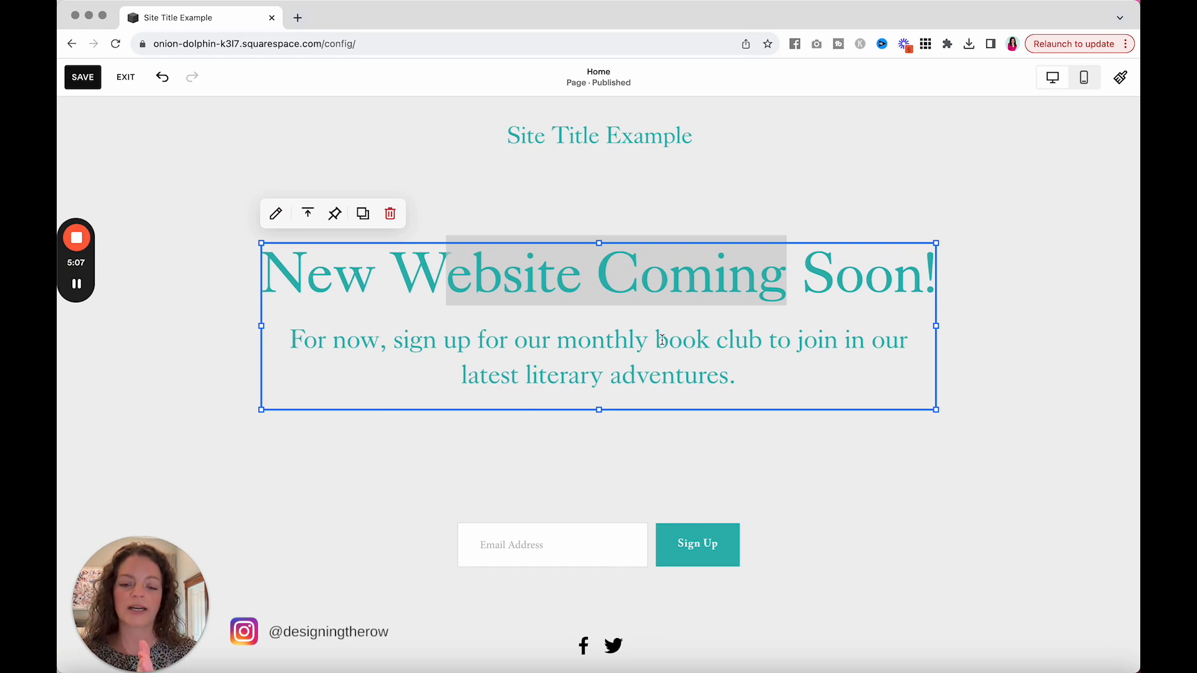
click(596, 444)
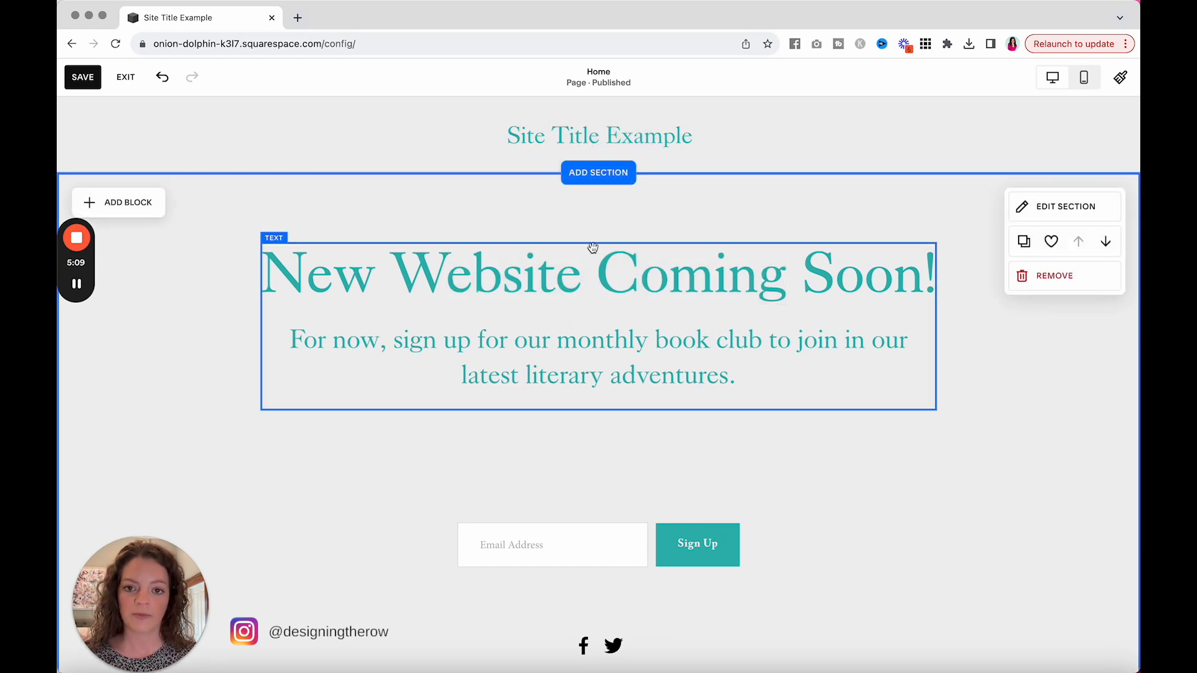
Step: Replace the book club text below the heading with "Subscribe to stay in the loop about when the new site goes live."
double_click(605, 374)
click(720, 376)
drag(749, 377, 288, 335)
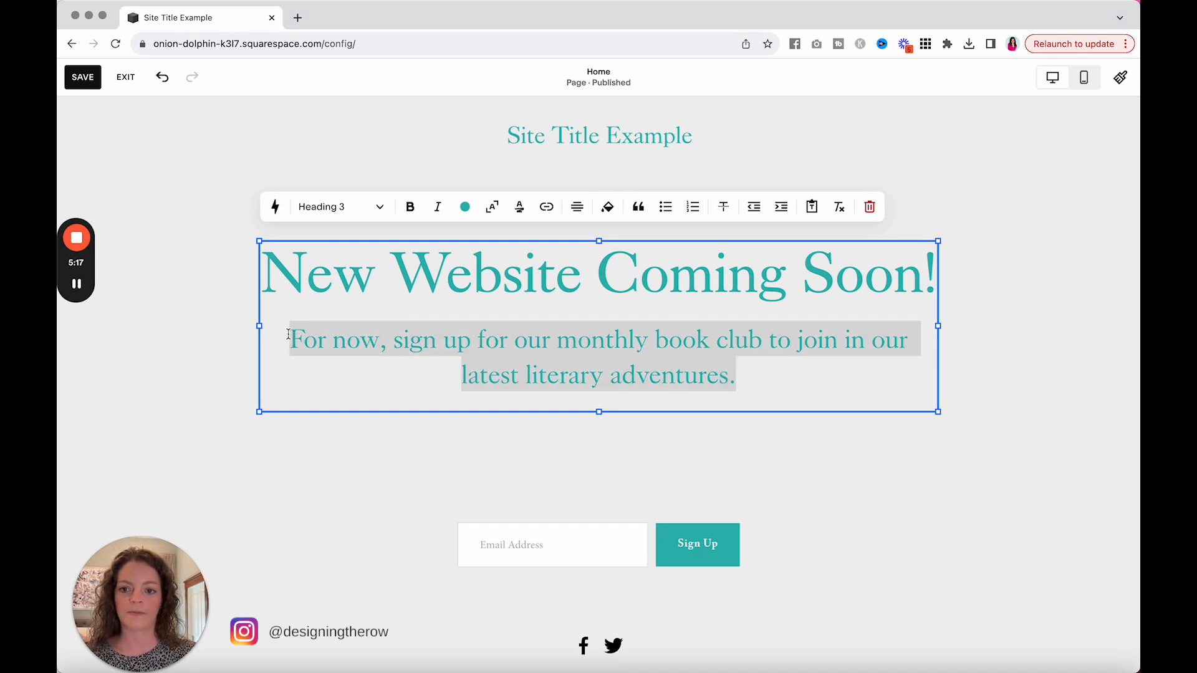
text(Subscribe )
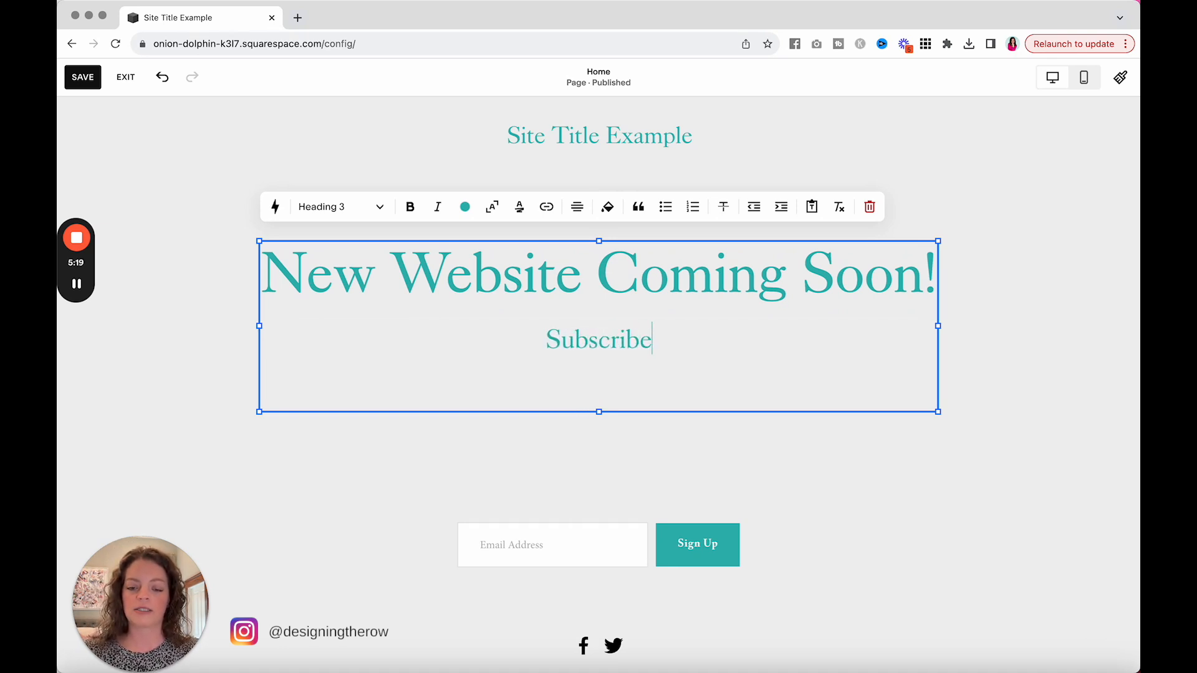
text(to )
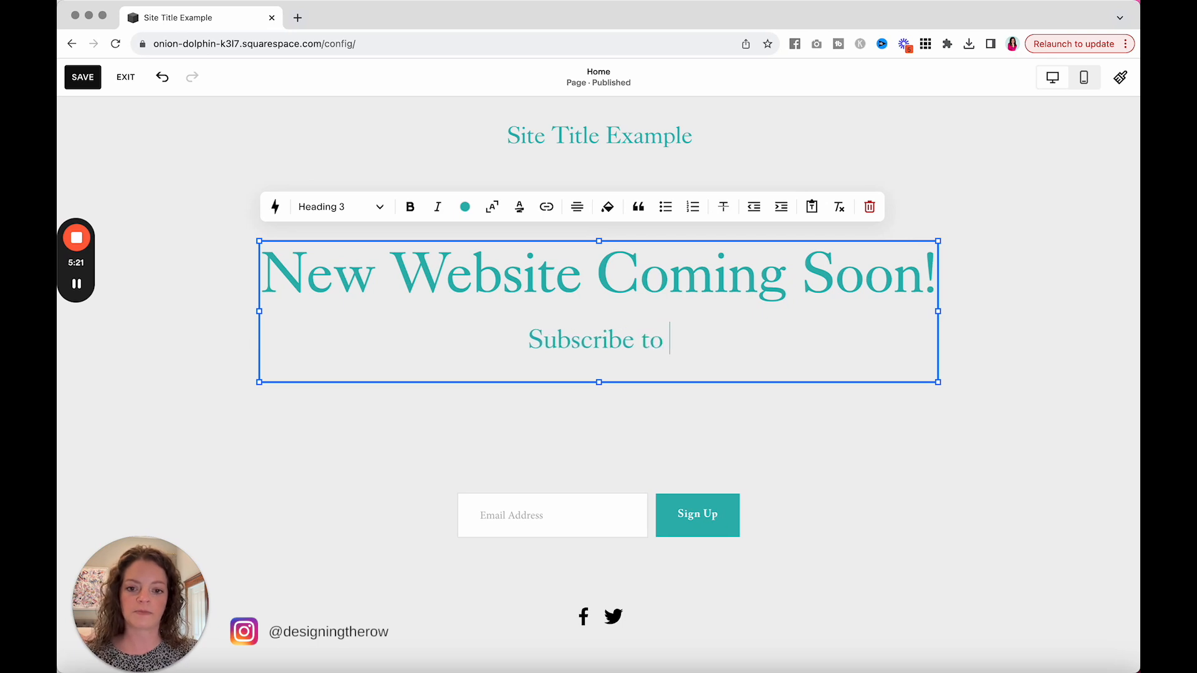
text(stay in the loop about)
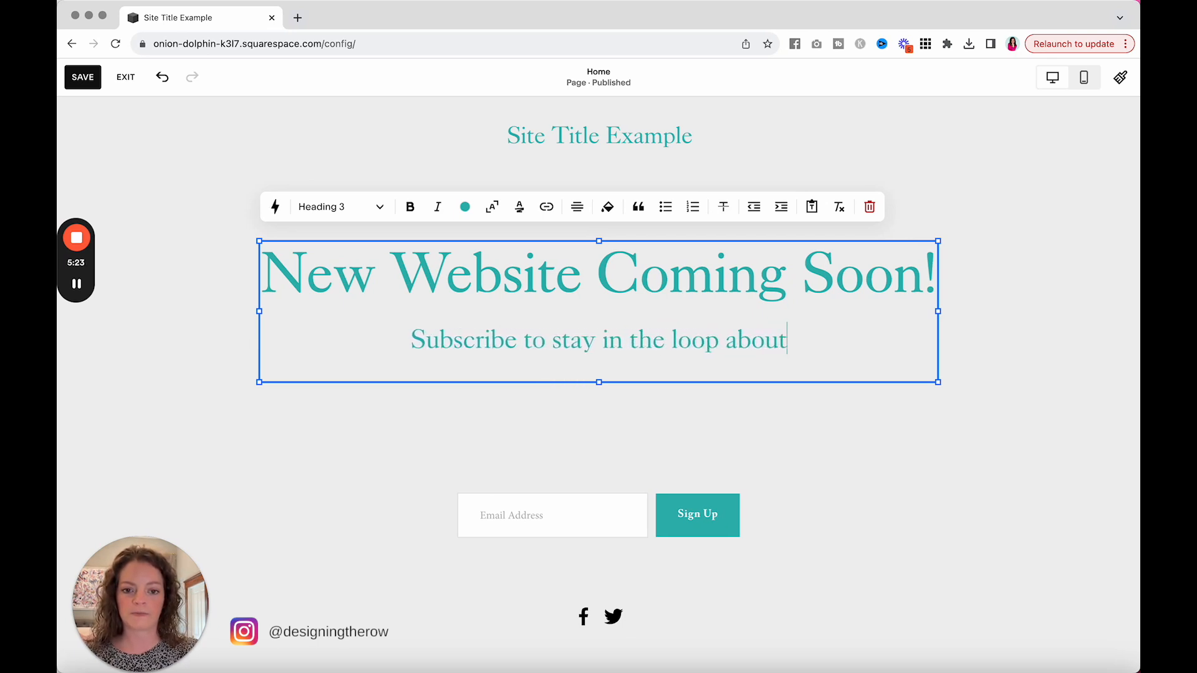
text( when the new site go)
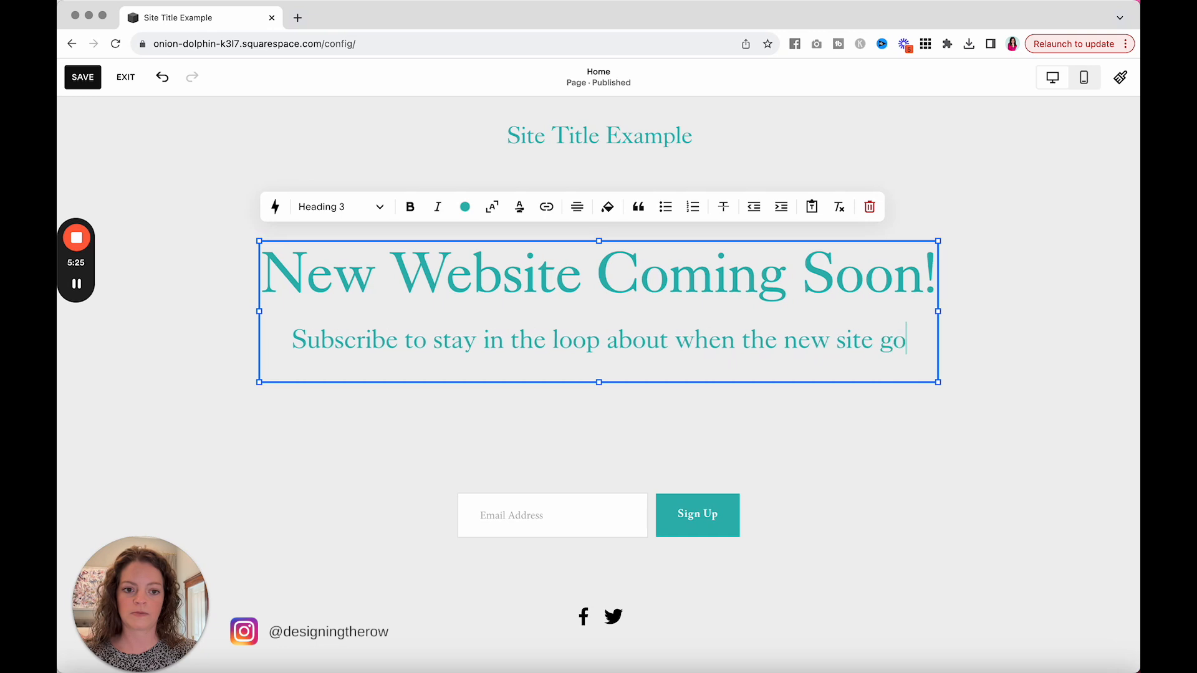
text(es live.)
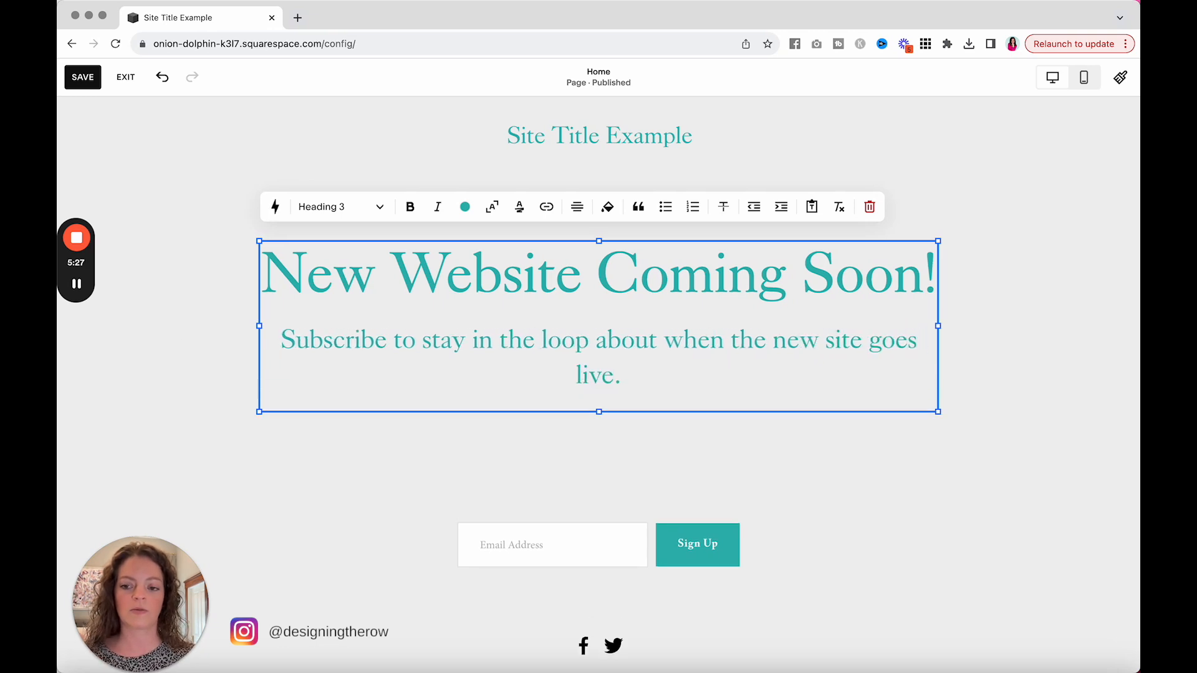
Step: Try the Paragraph 1, Paragraph 2 and Heading 4 styles on the subscribe sentence and settle on Paragraph 1
drag(389, 347, 603, 377)
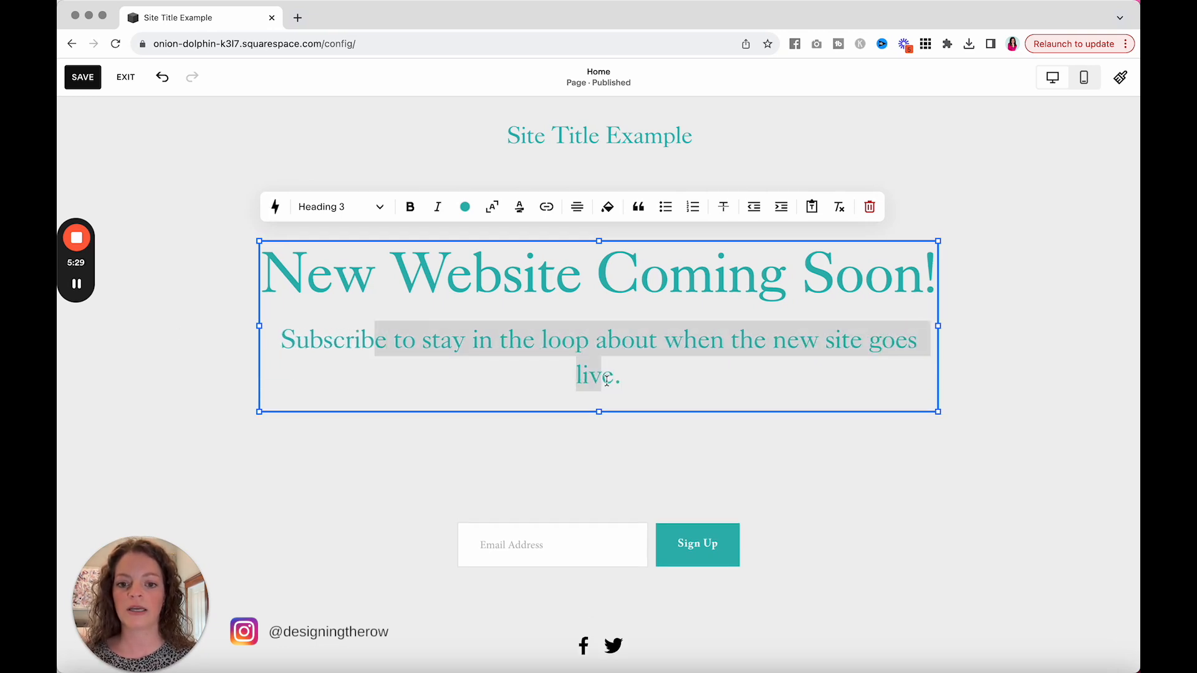
click(341, 213)
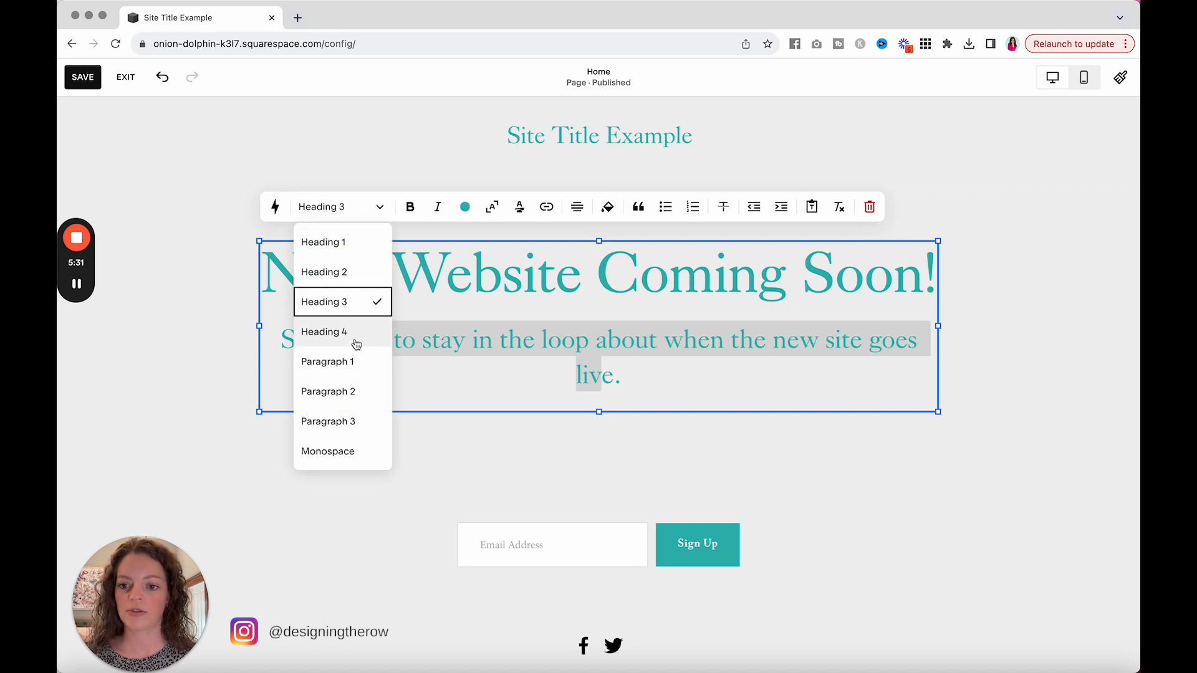
click(353, 356)
click(348, 210)
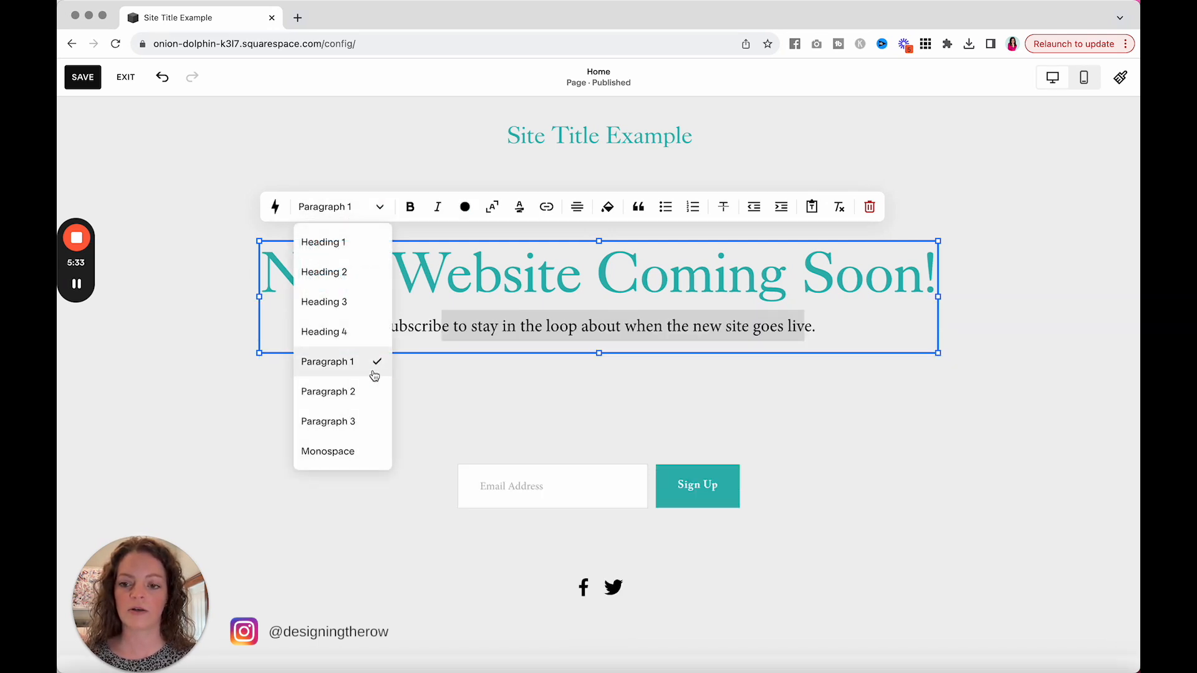
click(367, 392)
click(356, 208)
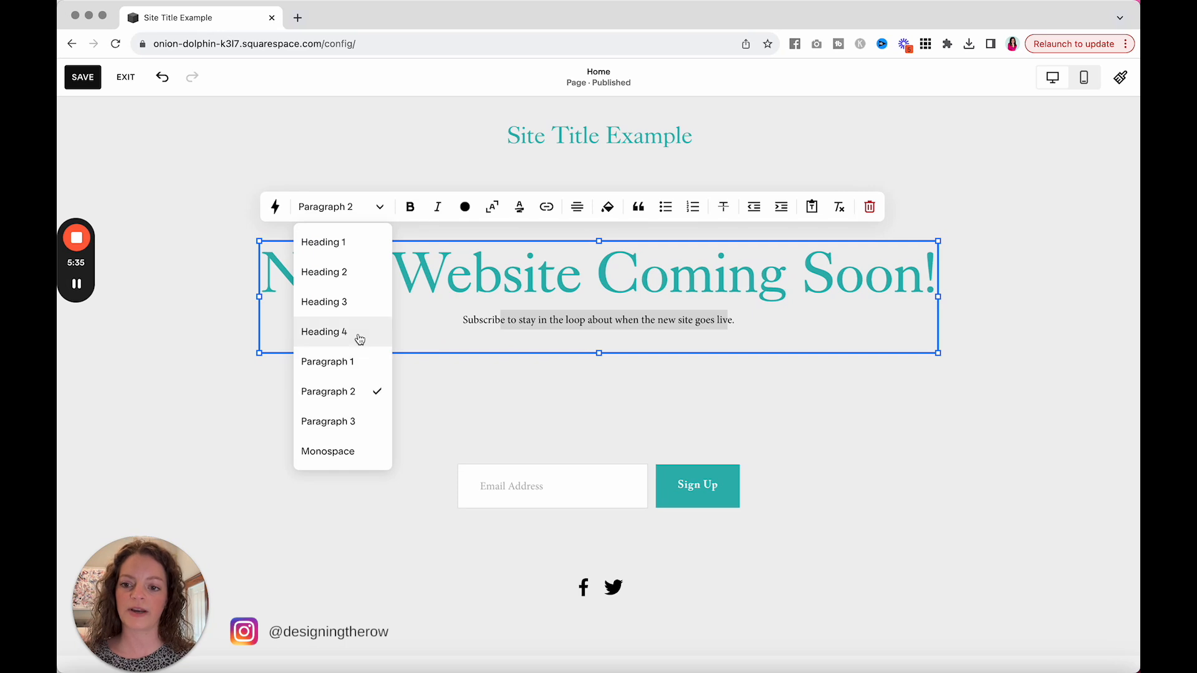
click(360, 331)
click(361, 208)
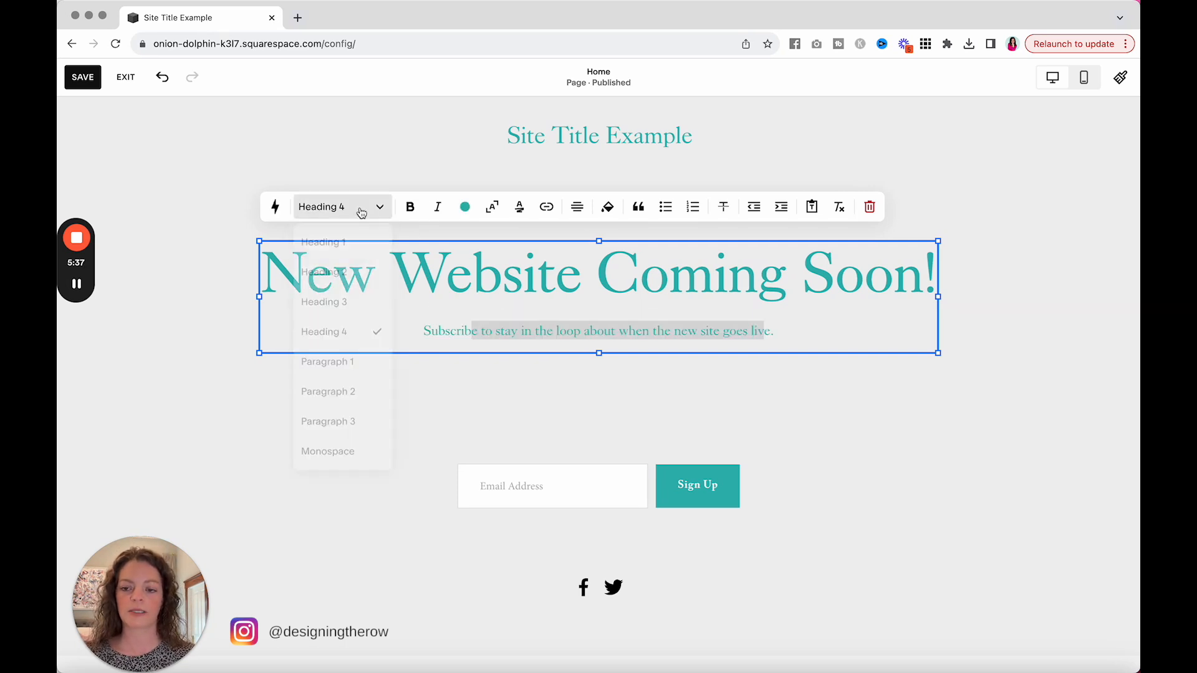
click(356, 355)
Step: Move the newsletter sign-up form block up so it sits directly beneath the subscribe sentence
click(585, 461)
drag(594, 436, 586, 391)
click(839, 551)
Step: Open the newsletter form block's storage settings and review the other storage options for collected sign-ups
click(564, 408)
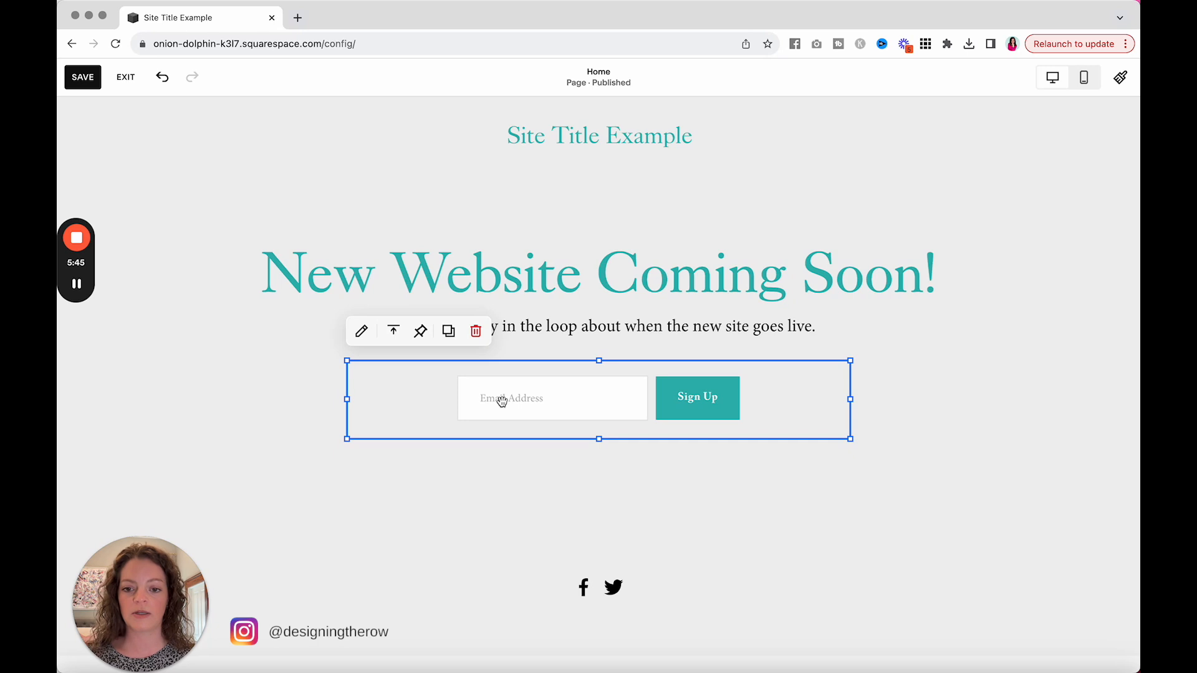
click(361, 334)
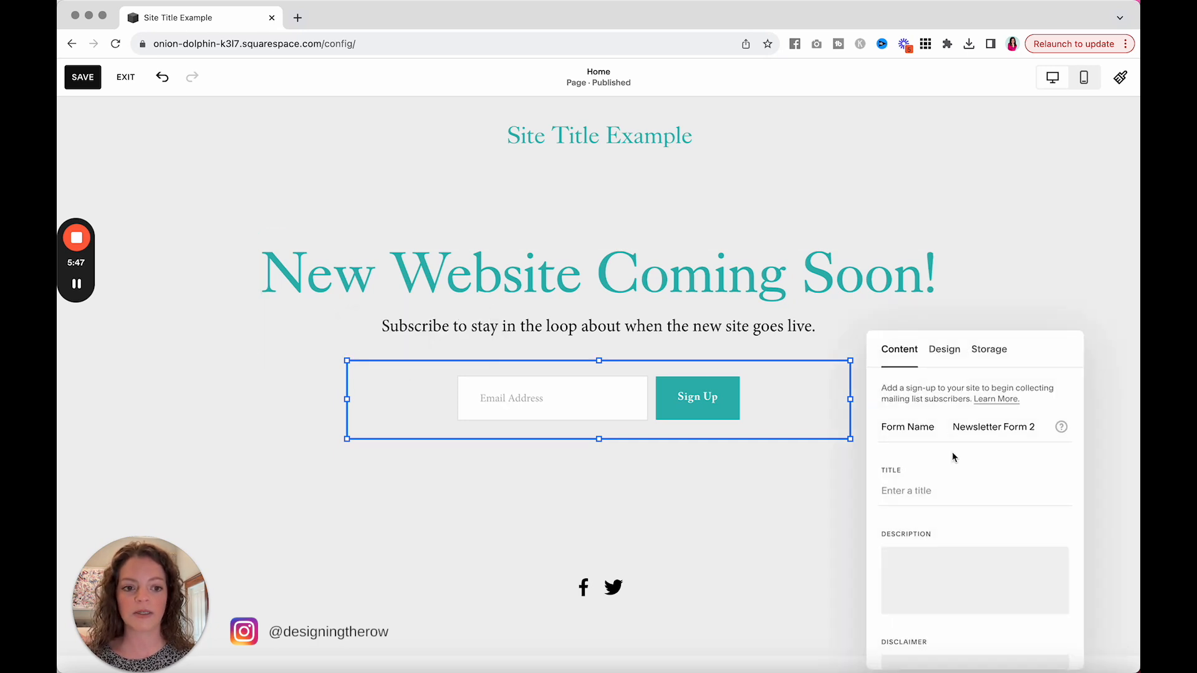
click(979, 350)
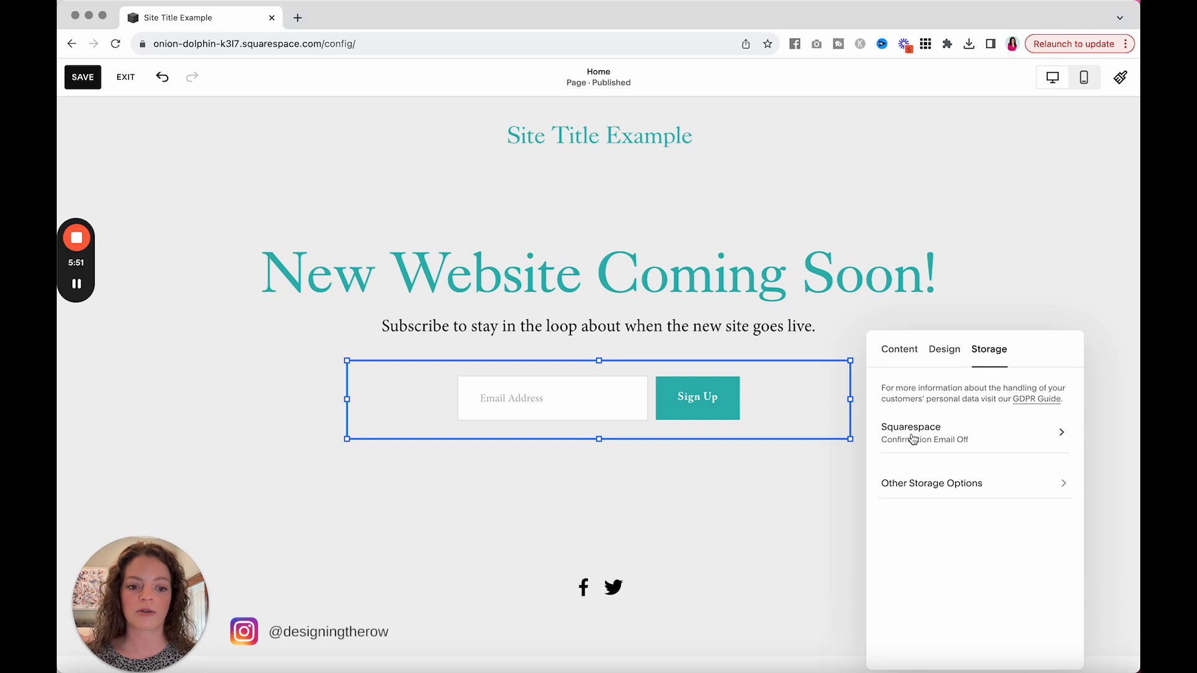
click(911, 495)
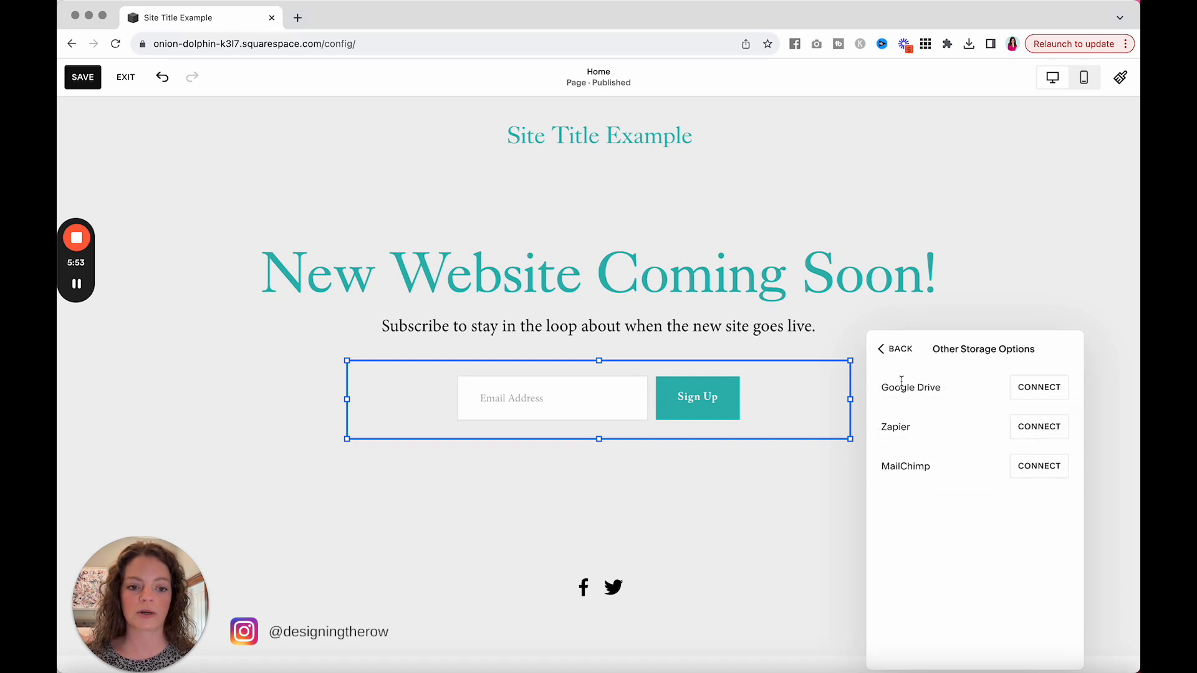
click(898, 352)
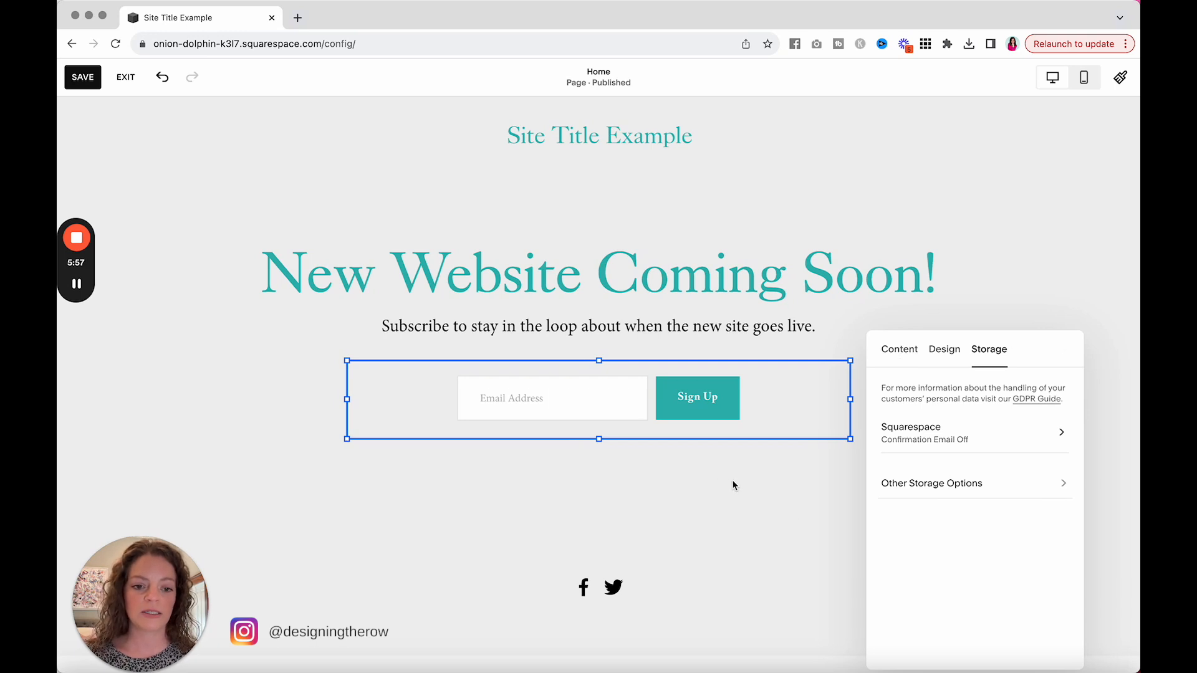
Step: Move the social icons block up beneath the sign-up form and look at where its Facebook profile link is edited
drag(652, 570, 628, 503)
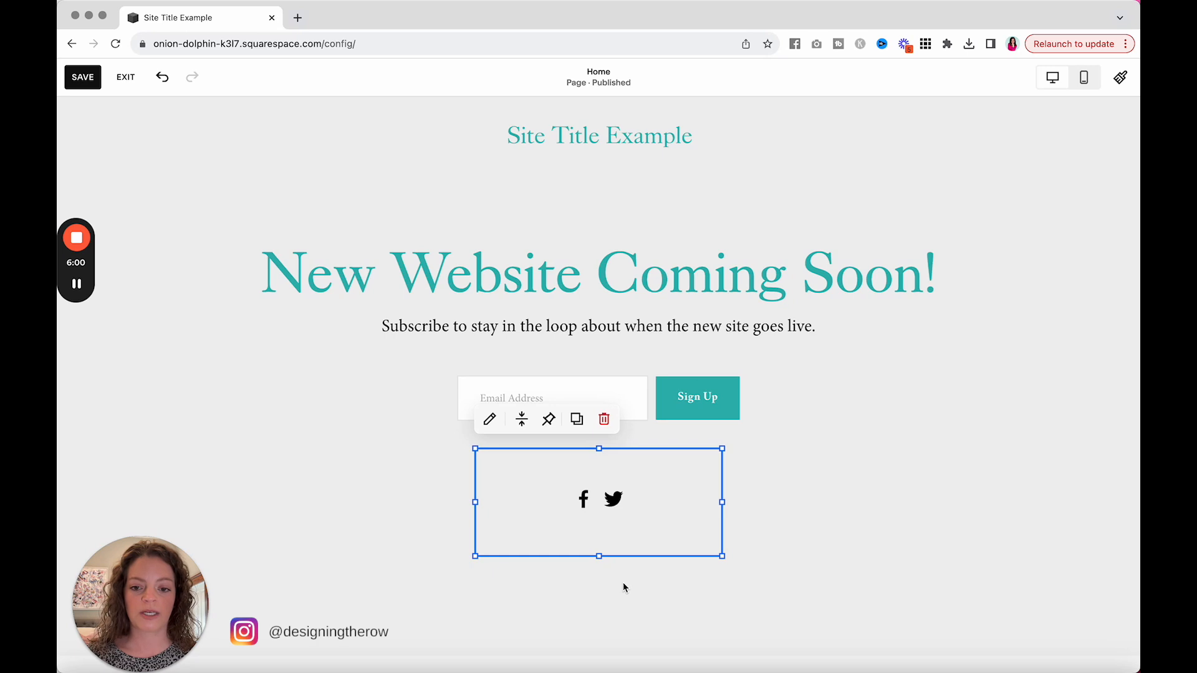
click(489, 420)
click(829, 378)
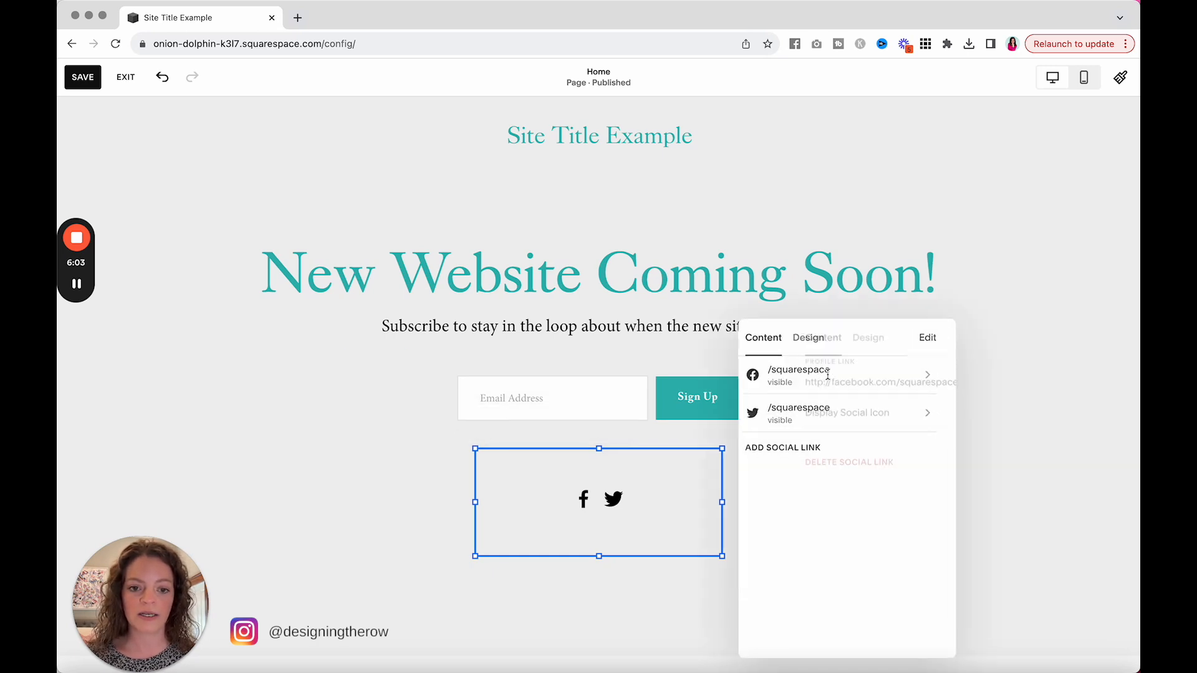
drag(781, 382, 806, 383)
click(888, 384)
click(794, 368)
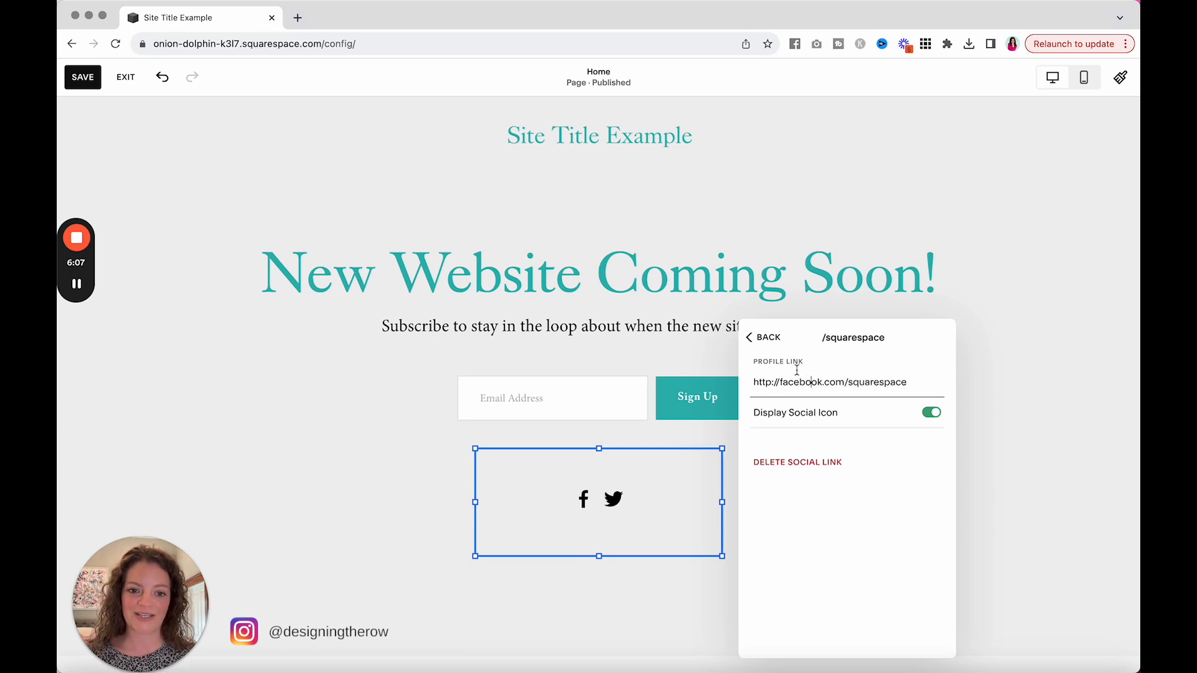
click(773, 340)
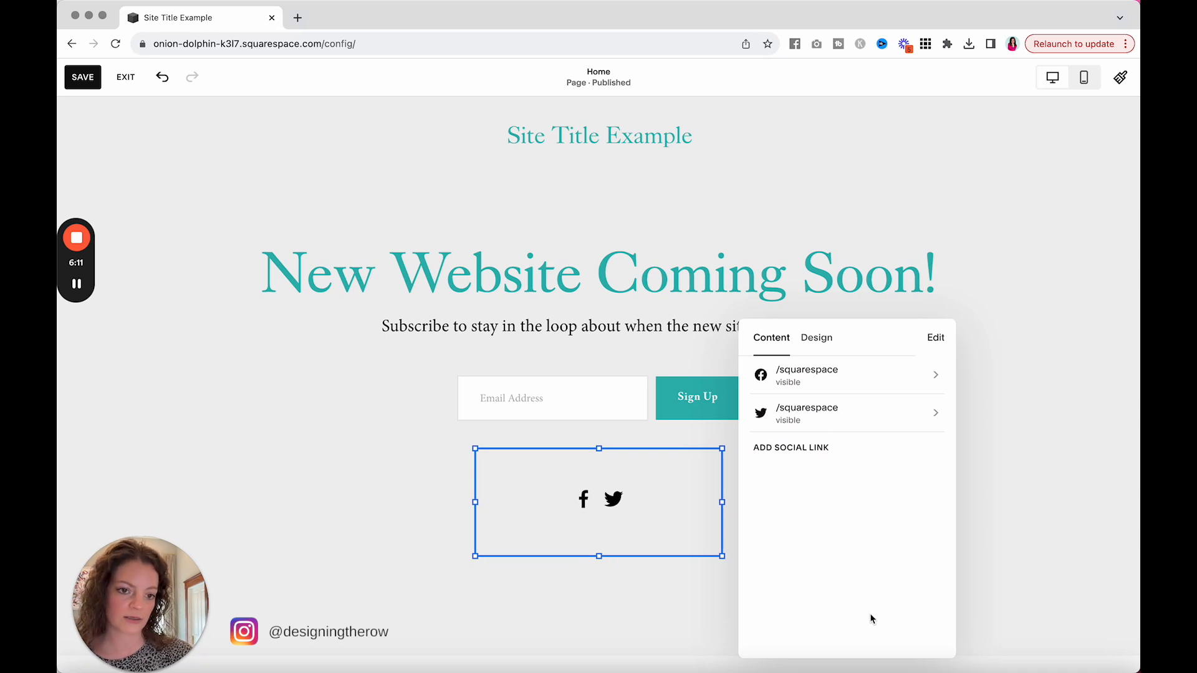
Step: Try square and circular borders, left alignment and size M on the social icons, returning to no border, centered alignment and size L
click(823, 346)
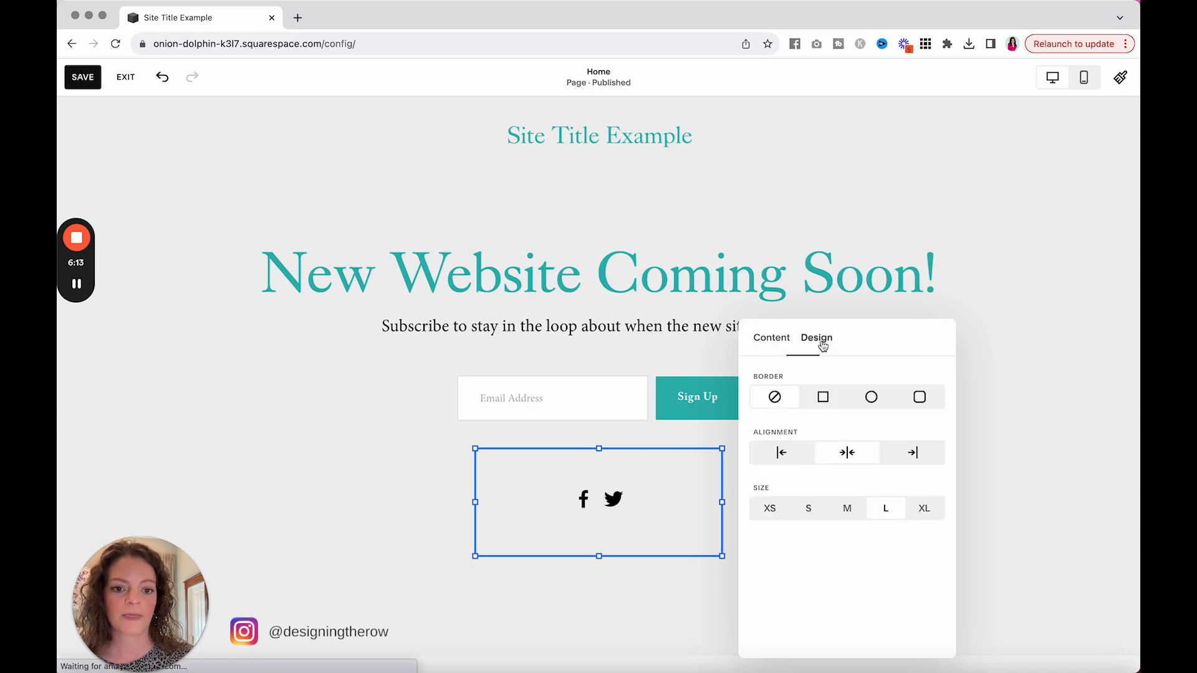
click(817, 405)
click(870, 407)
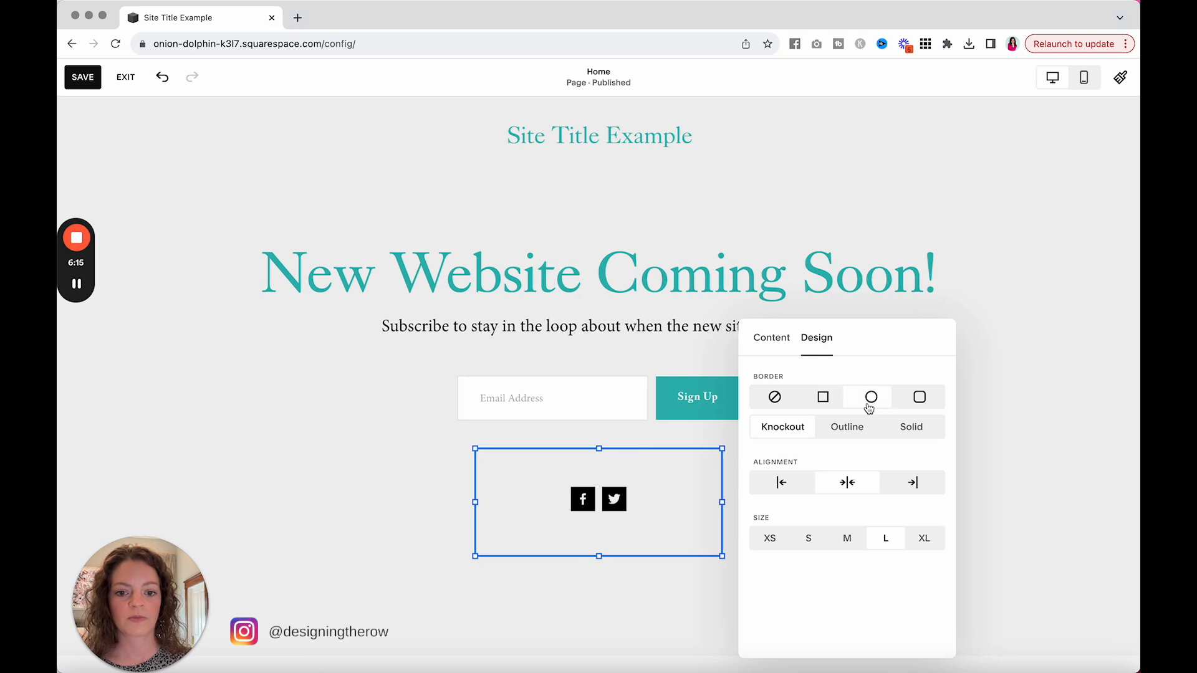
click(774, 400)
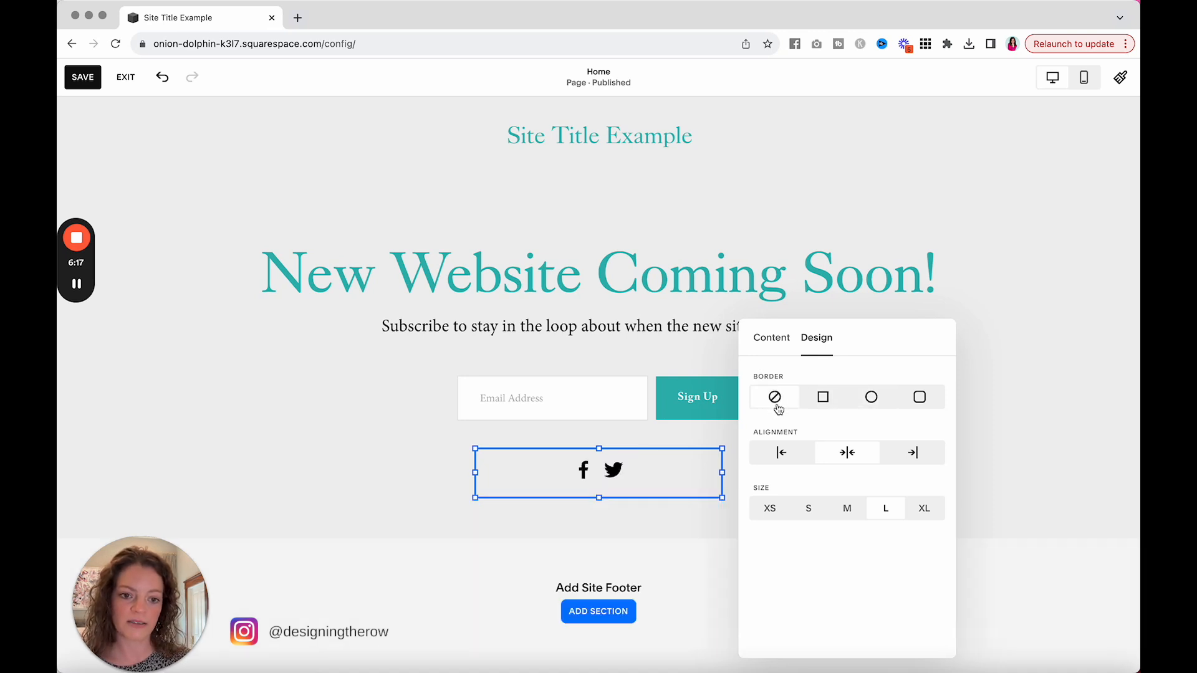
click(782, 454)
click(861, 461)
click(848, 511)
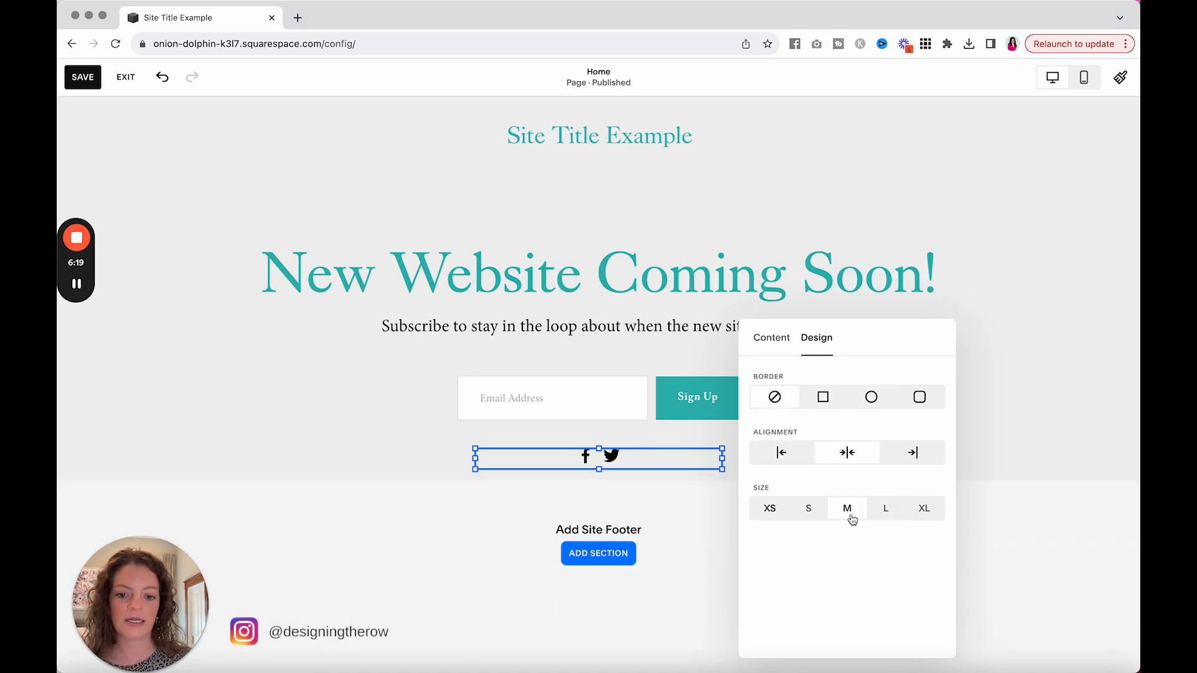
click(885, 509)
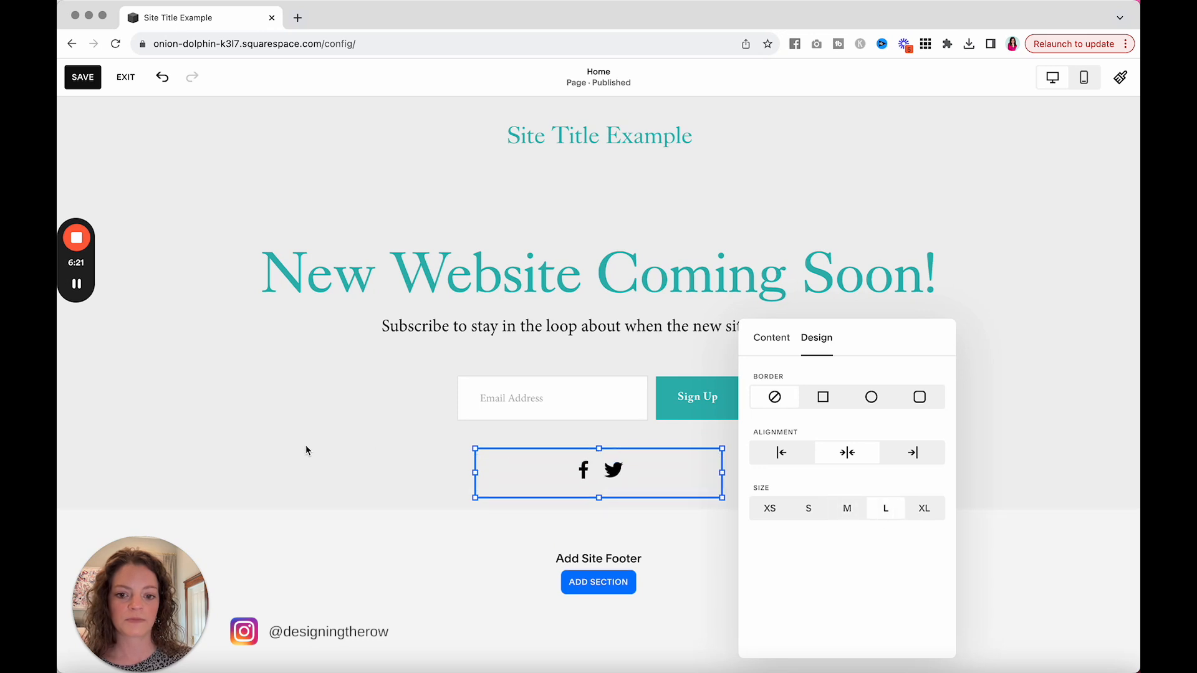
click(323, 430)
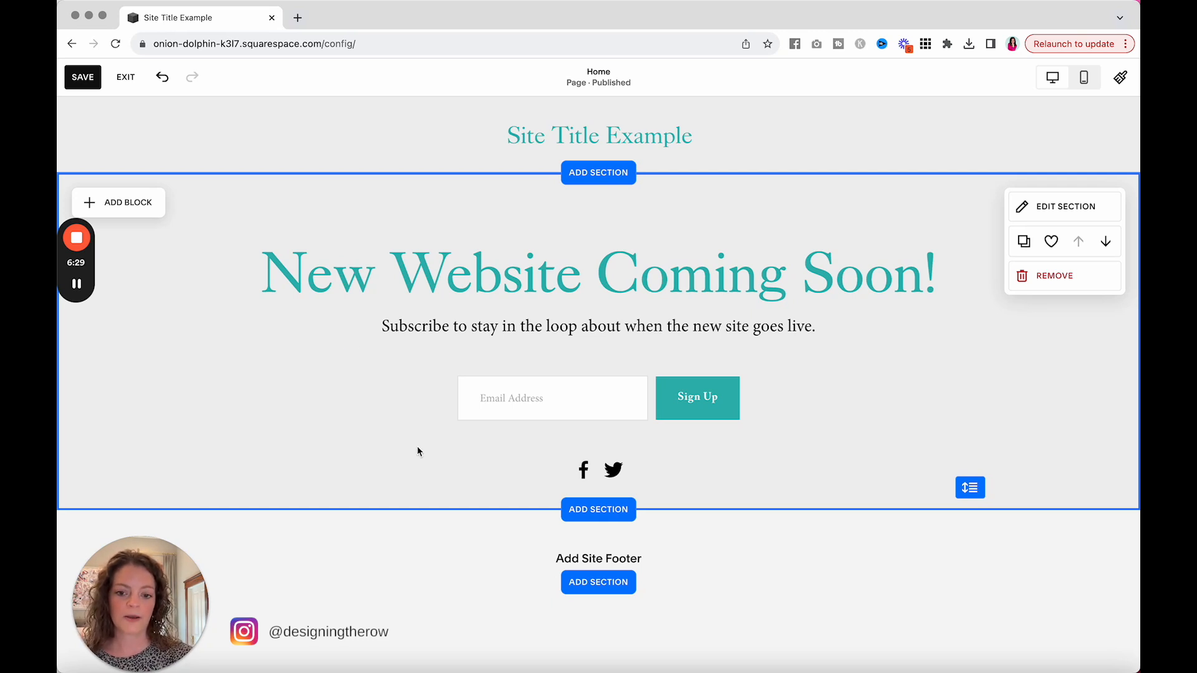
Step: Save the page changes and exit the page editor
click(83, 77)
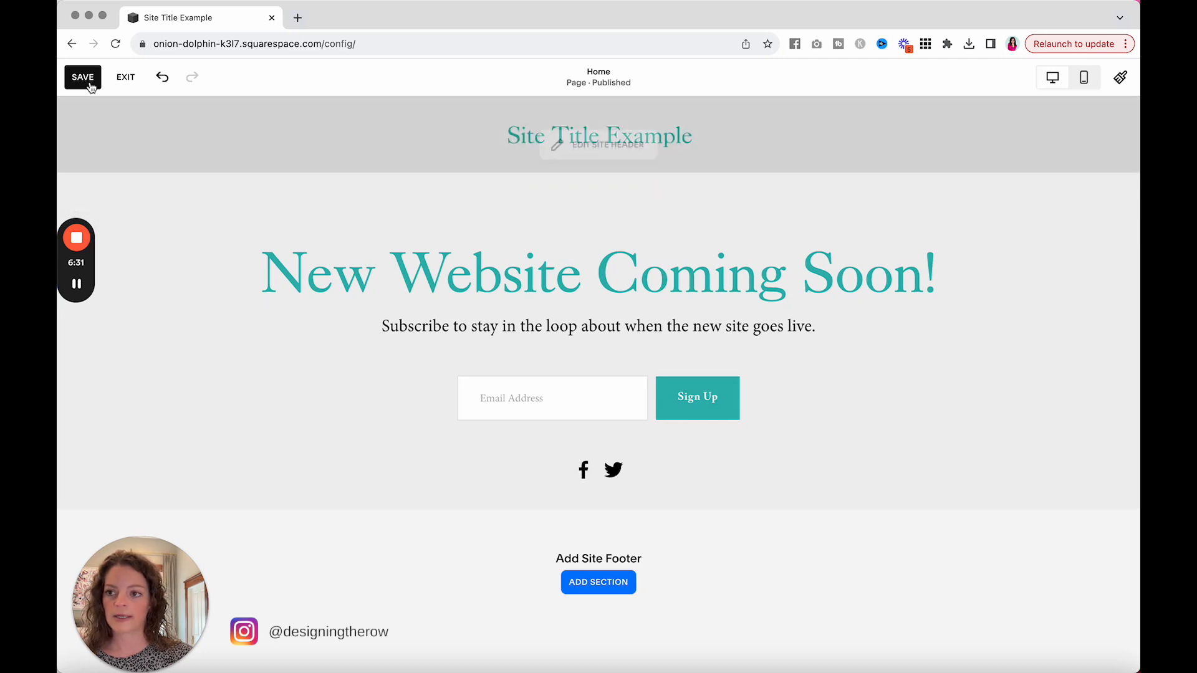
click(124, 78)
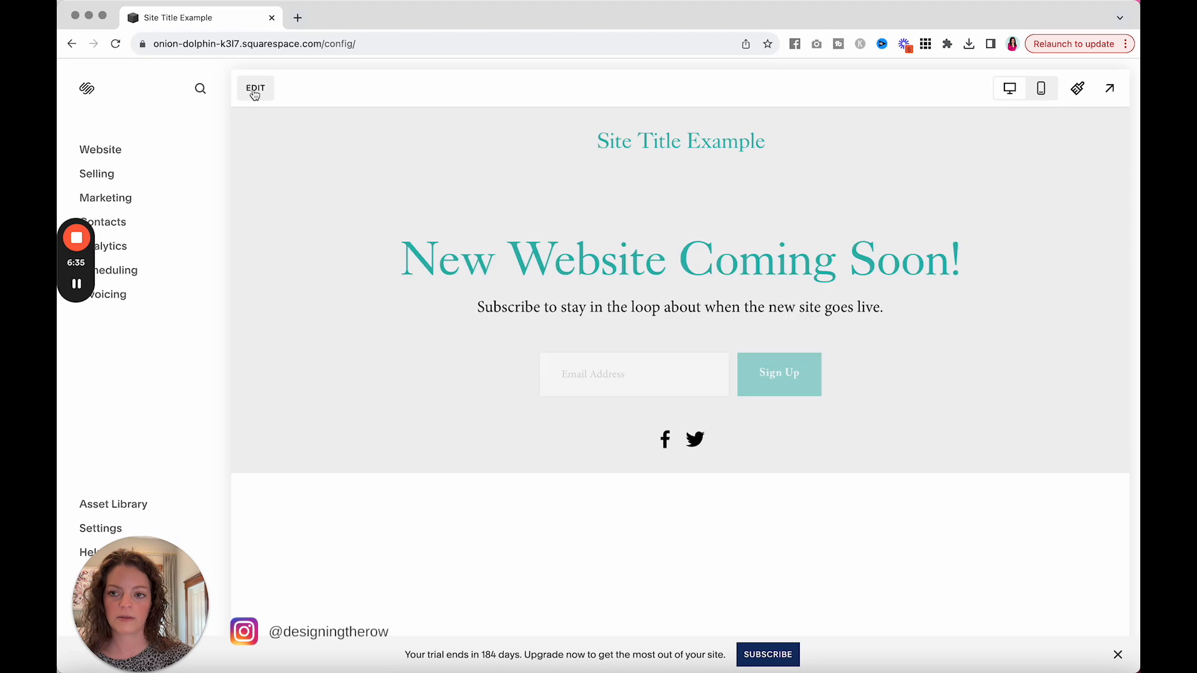
Step: Reopen the page for editing and open the Light 2 color theme from the site styles
click(255, 89)
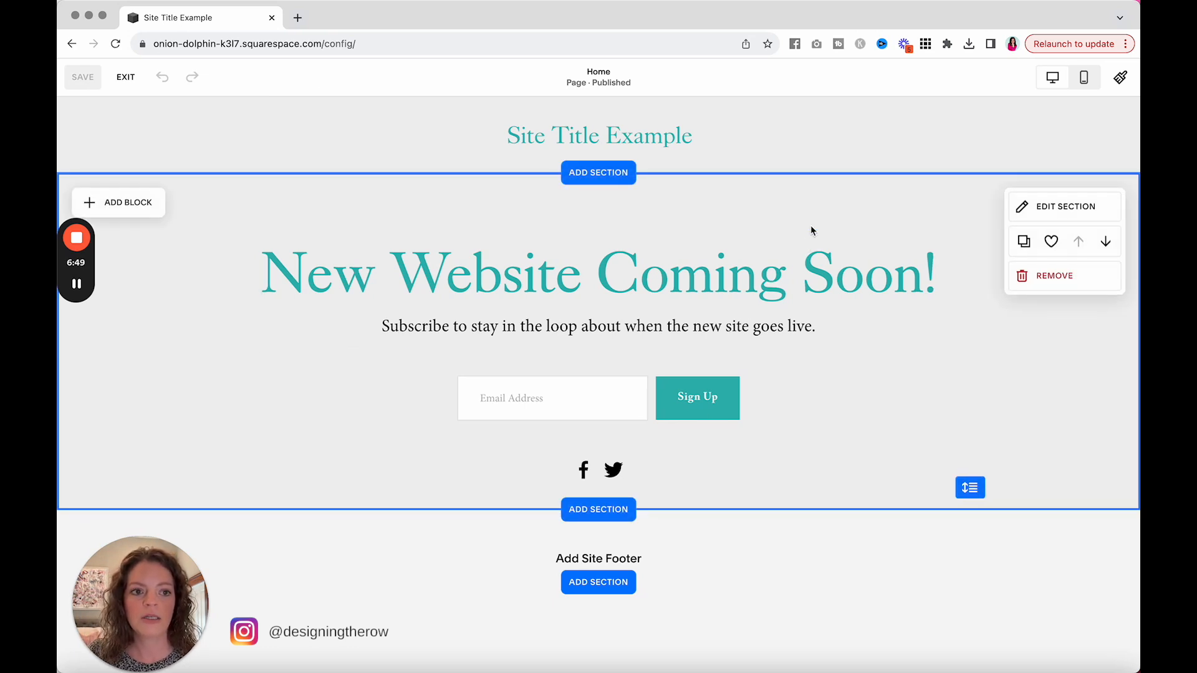
click(1120, 77)
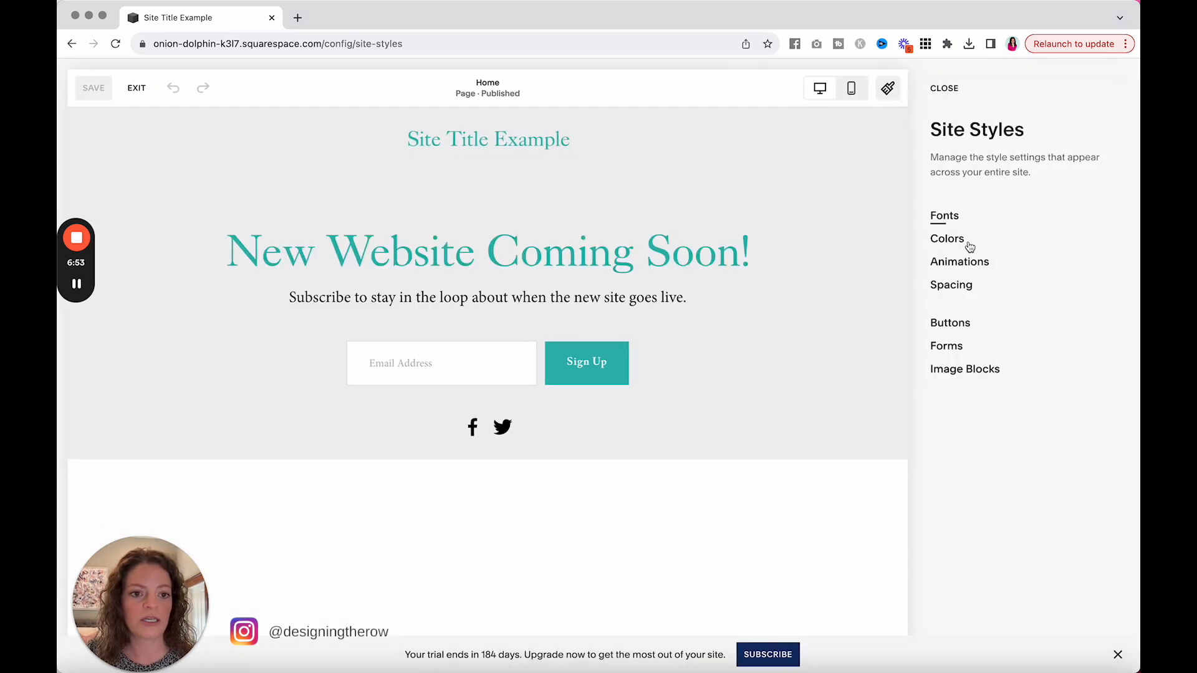
click(946, 241)
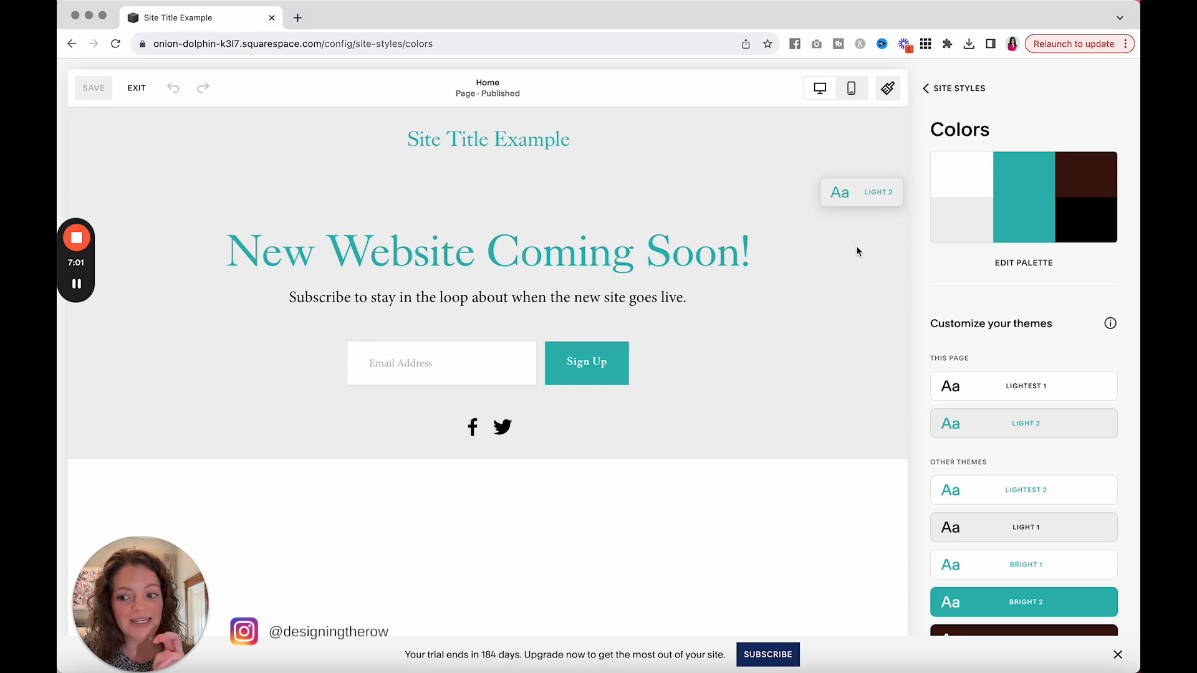
scroll(934, 303, down, 3)
mouse_move(1010, 246)
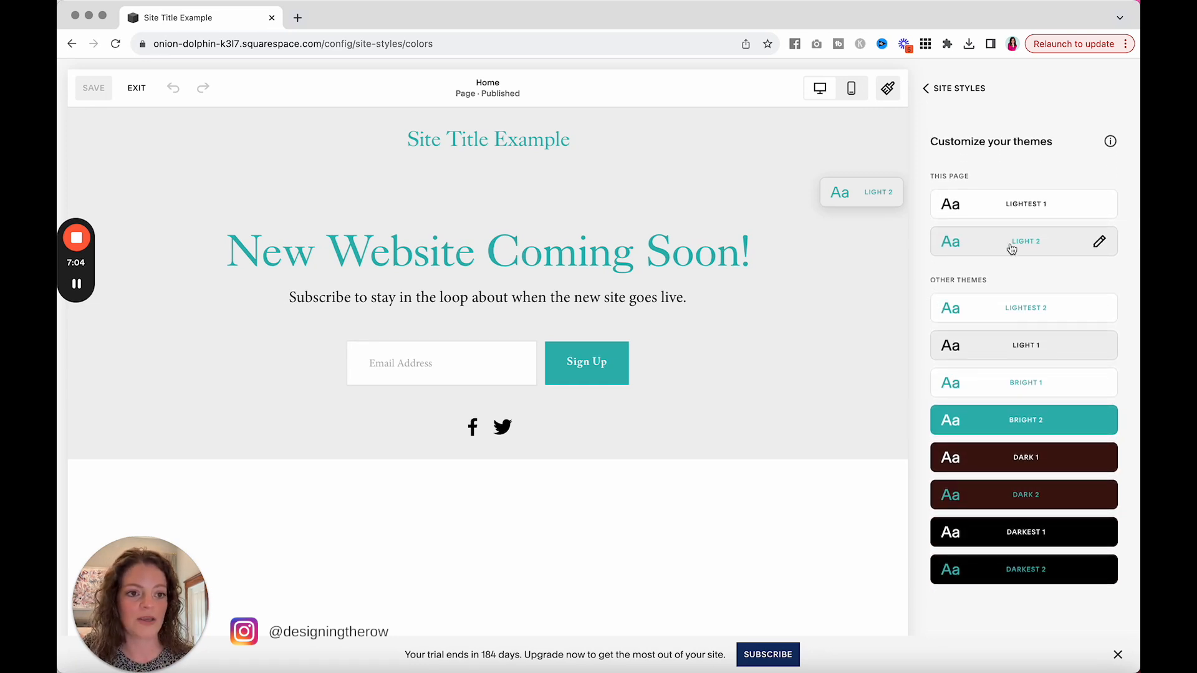
click(1099, 242)
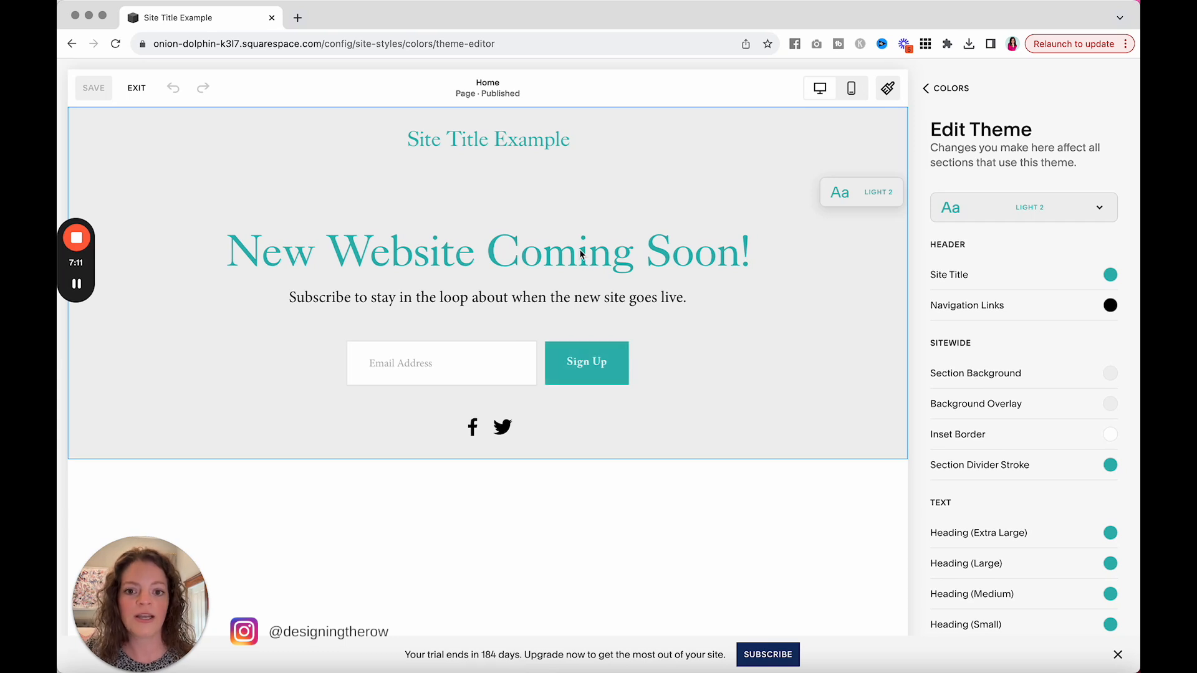
Step: Try palette colors for the newsletter block's button background in the Light 2 theme, settle on white, and close the site styles
click(618, 354)
click(464, 415)
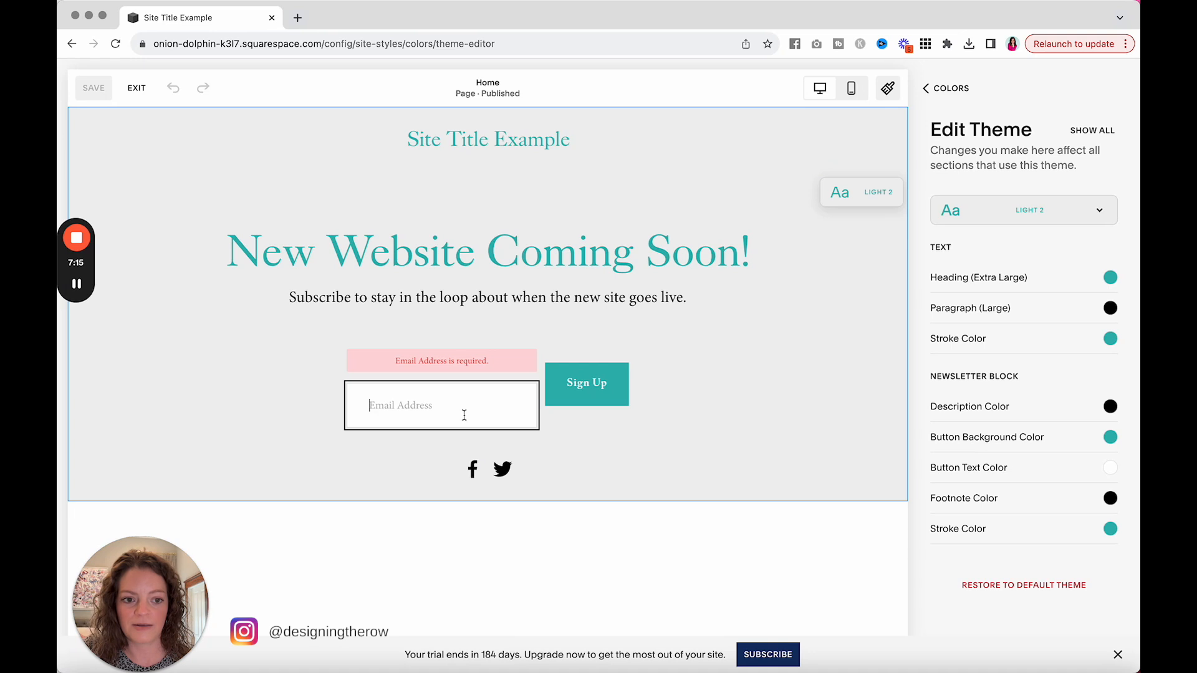
scroll(995, 363, down, 1)
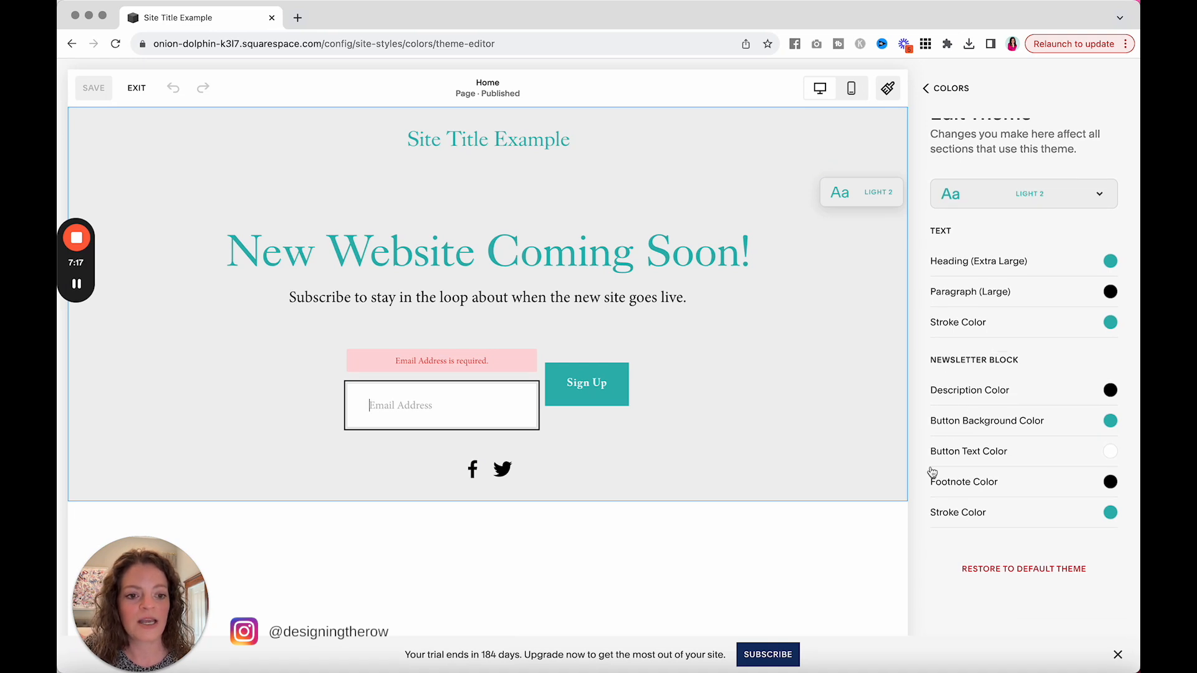
click(1059, 421)
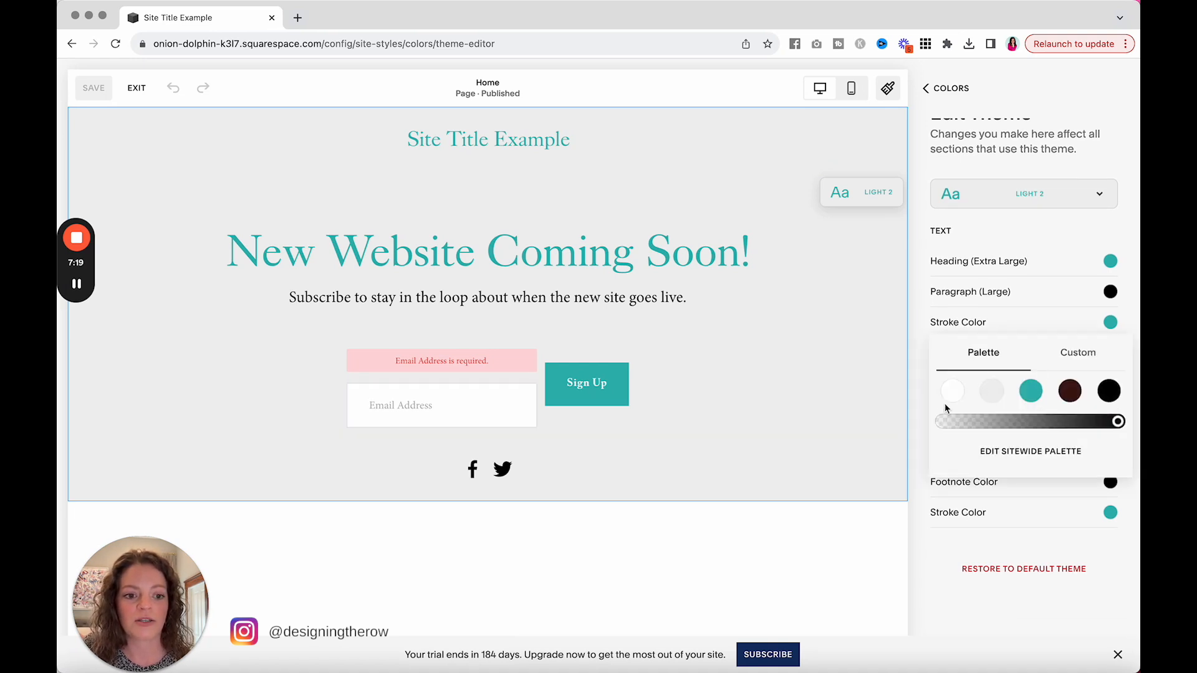
click(990, 391)
click(957, 395)
click(1030, 392)
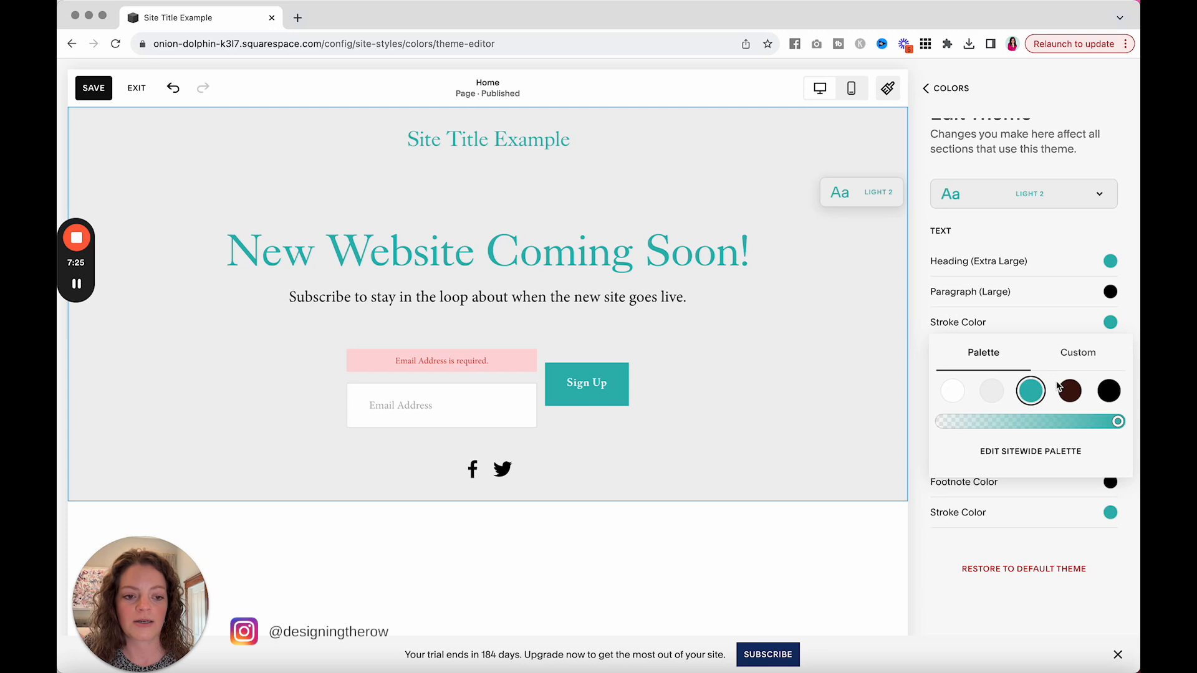
click(951, 392)
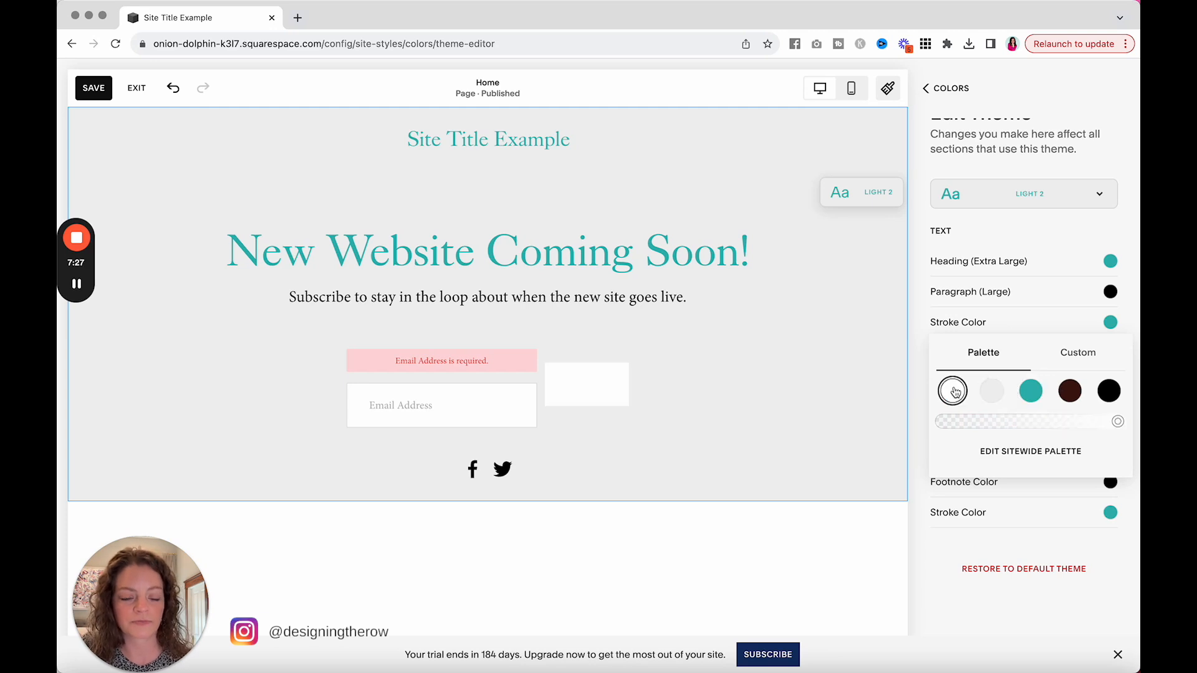
click(930, 329)
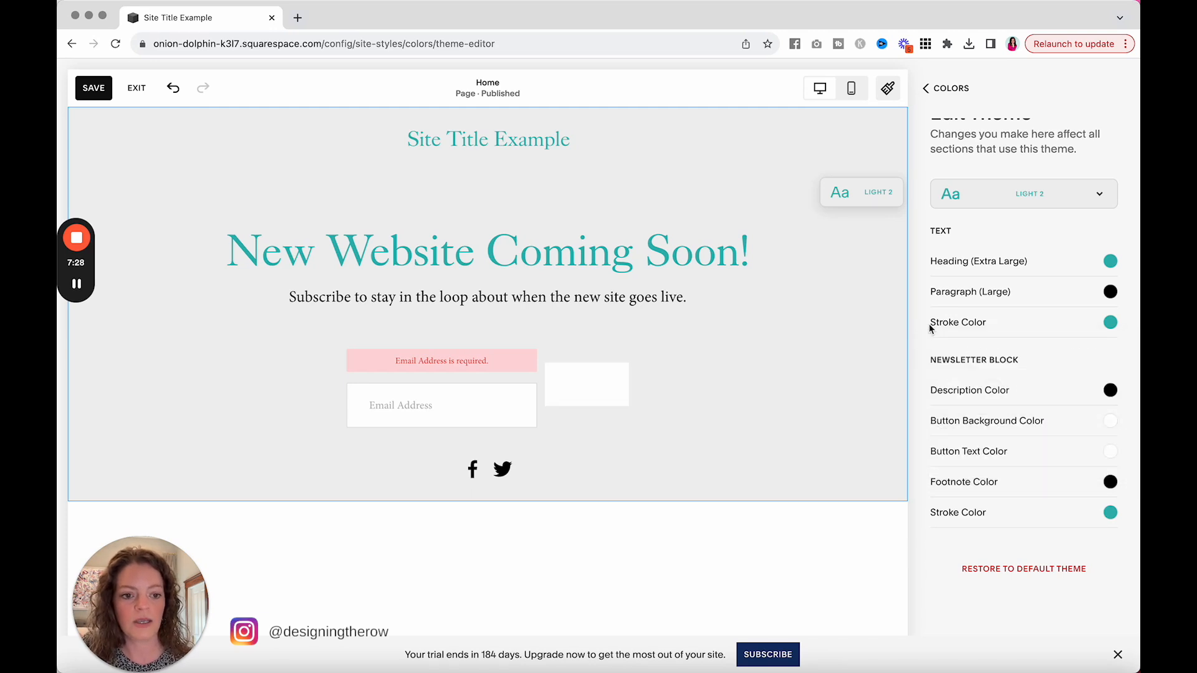
click(966, 93)
click(927, 88)
click(954, 91)
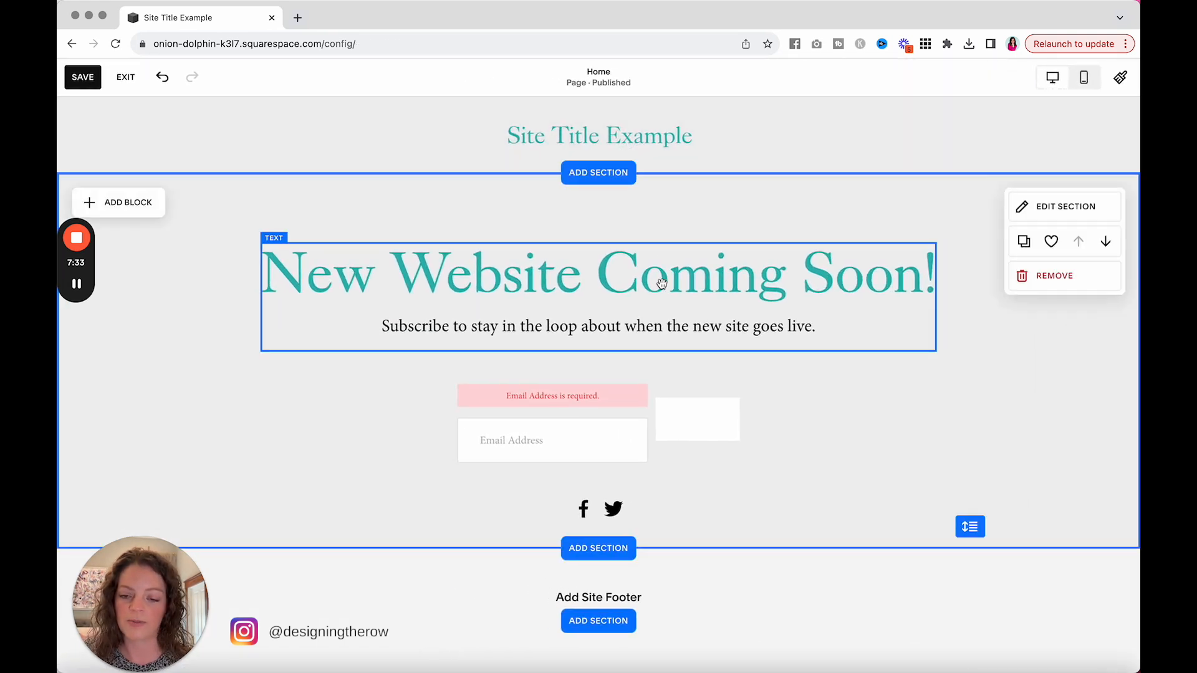
Step: Try the Bright 2, Dark 1, Dark 2, Darkest 1, Darkest 2, Light 2 and Light 1 themes on the heading's section, ending on Dark 1
click(1038, 206)
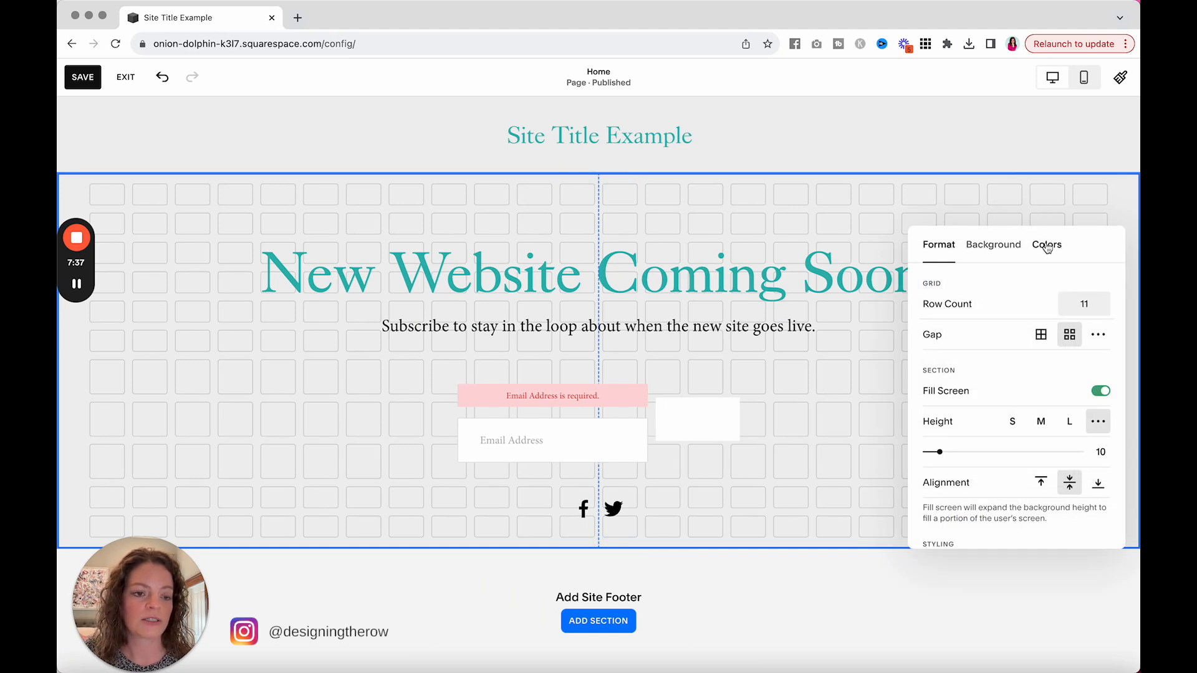
click(1046, 244)
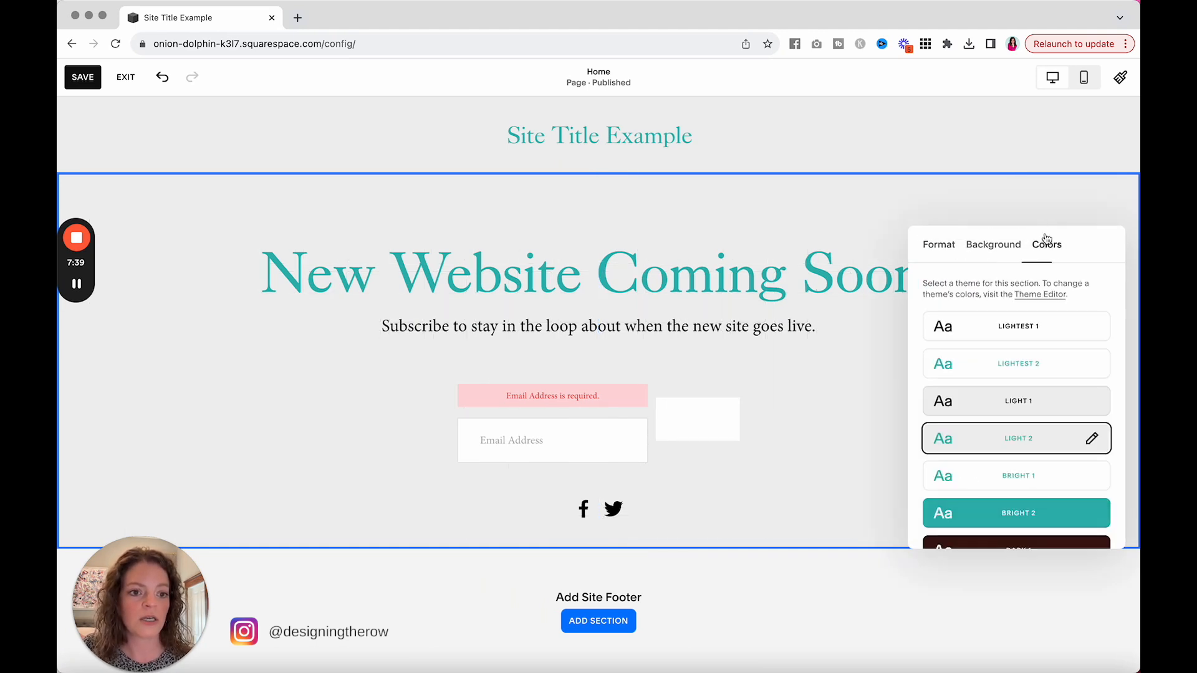
scroll(950, 421, down, 1)
click(954, 431)
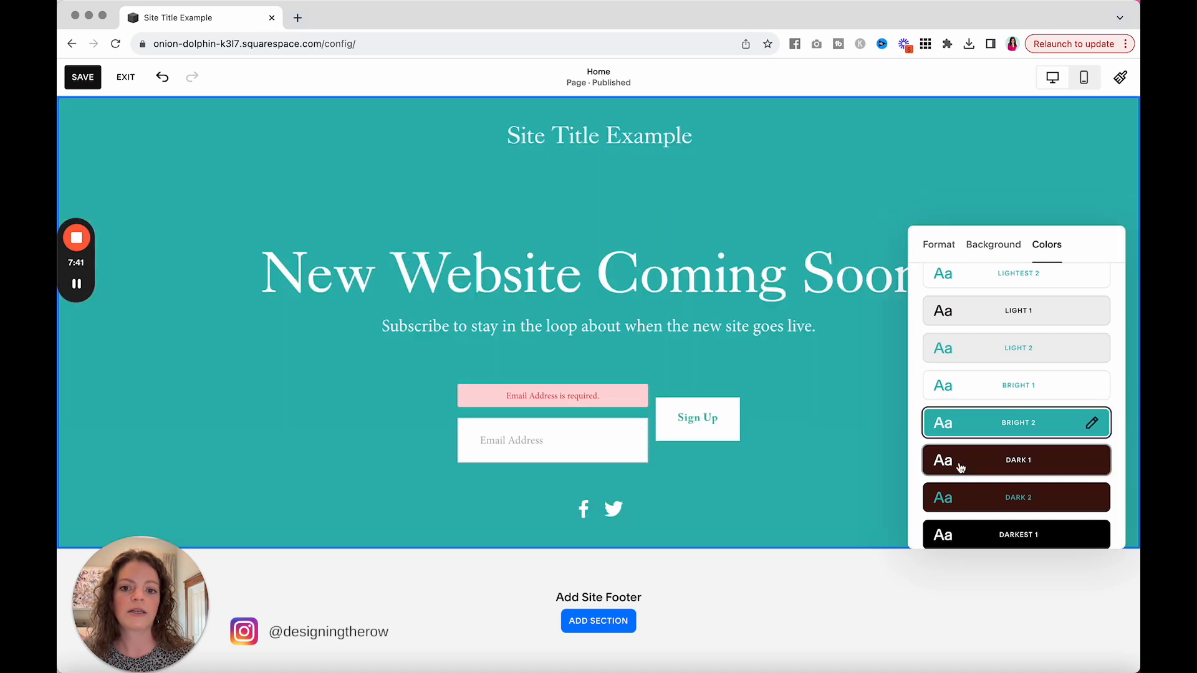
click(953, 461)
click(956, 496)
scroll(960, 497, down, 1)
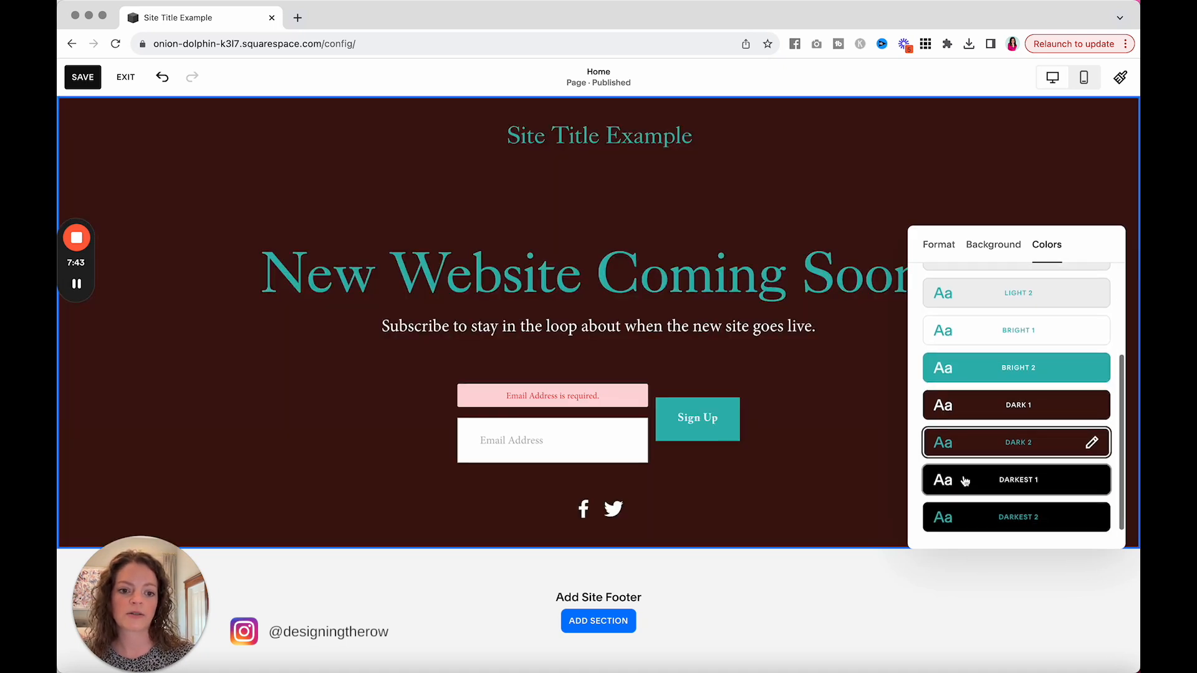
click(961, 490)
click(958, 521)
scroll(962, 386, up, 1)
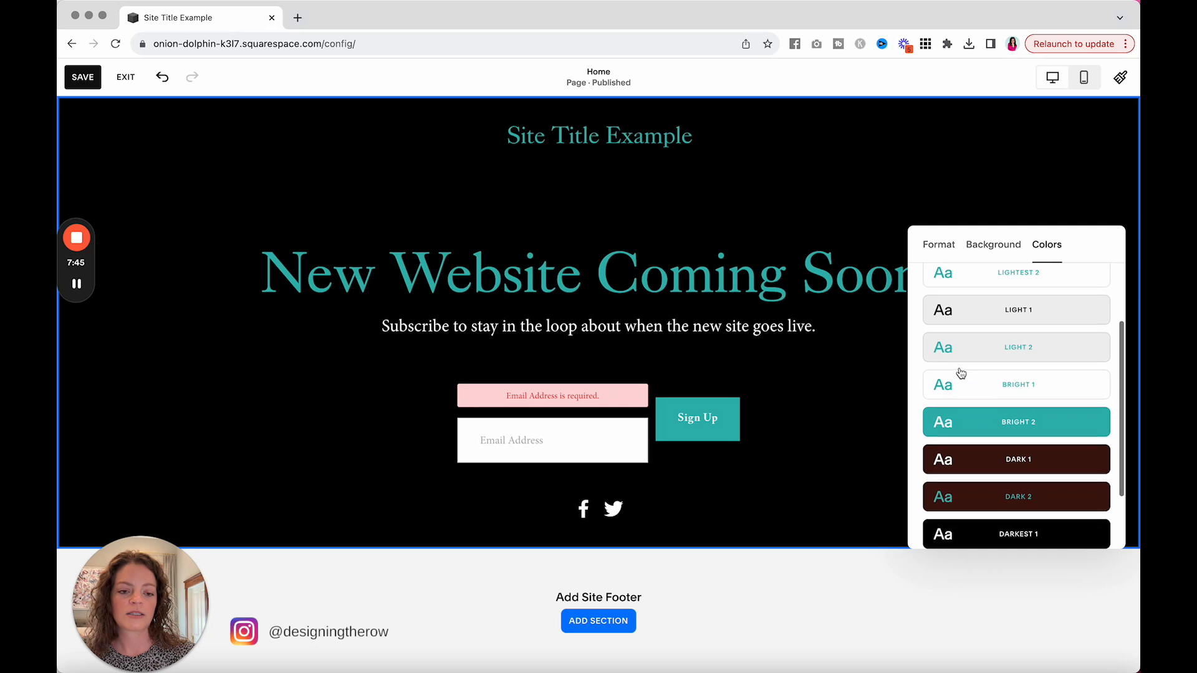
click(962, 351)
click(968, 312)
click(979, 414)
click(977, 465)
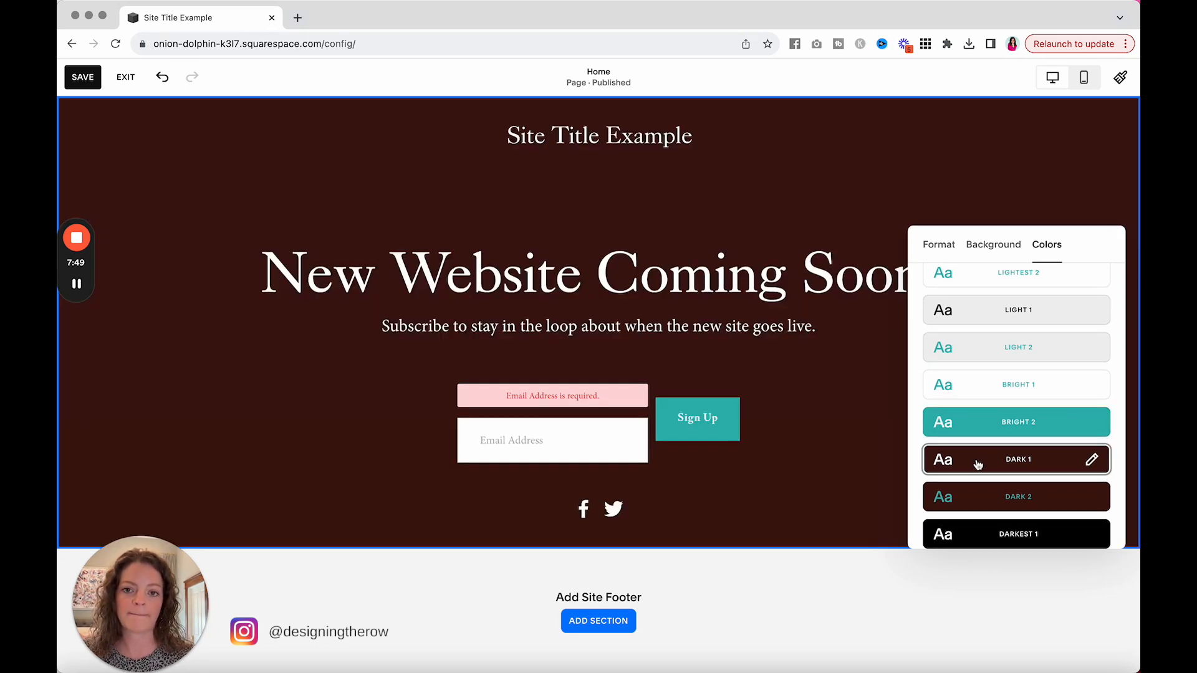
Step: Close the heading section's color theme settings and save the page with the Dark 1 theme
click(253, 432)
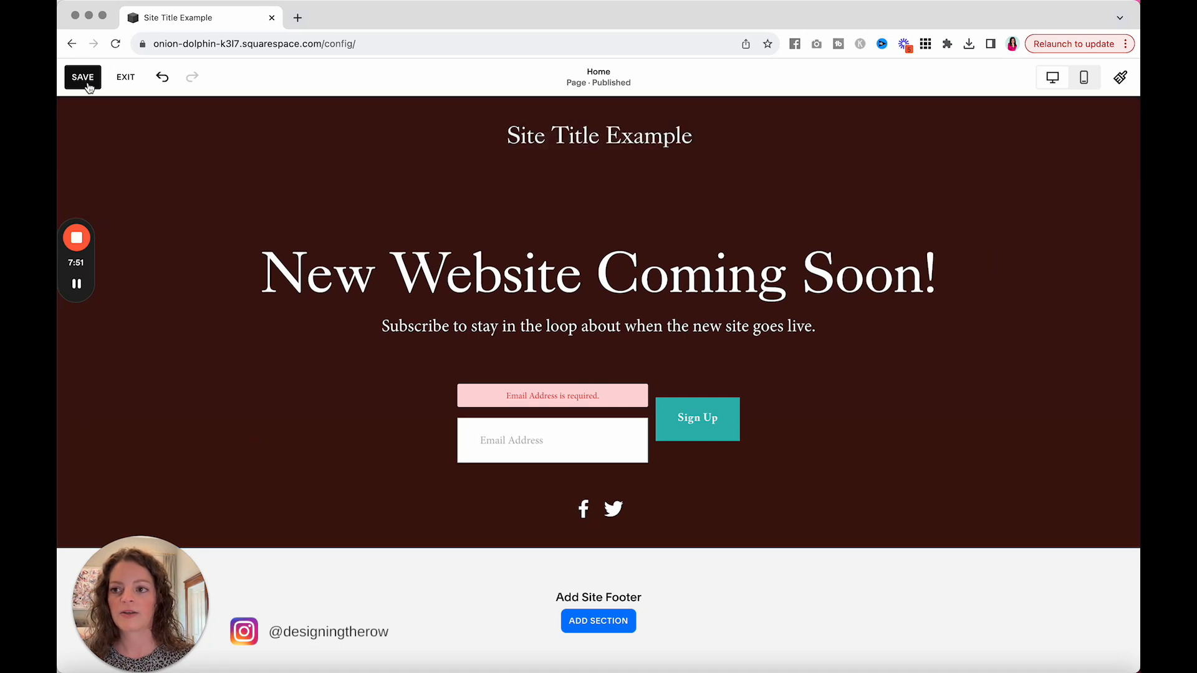
click(88, 83)
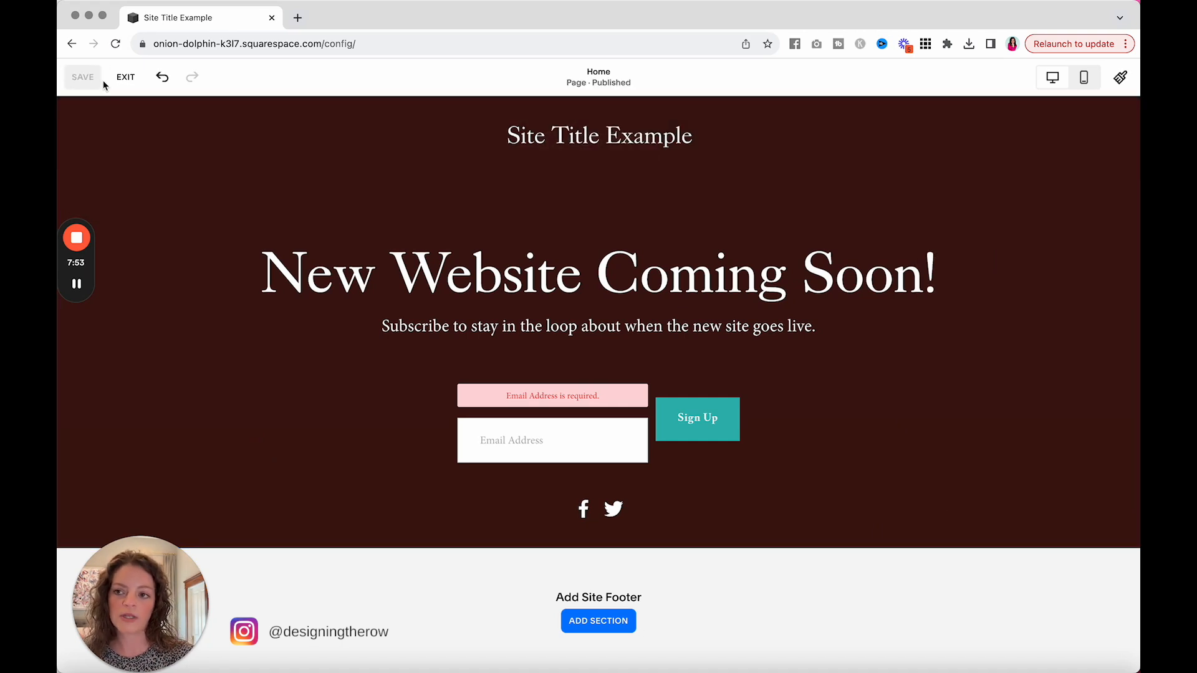
Step: Open the site title and logo settings in the site header to examine the title and logo options, and close them unchanged
mouse_move(615, 143)
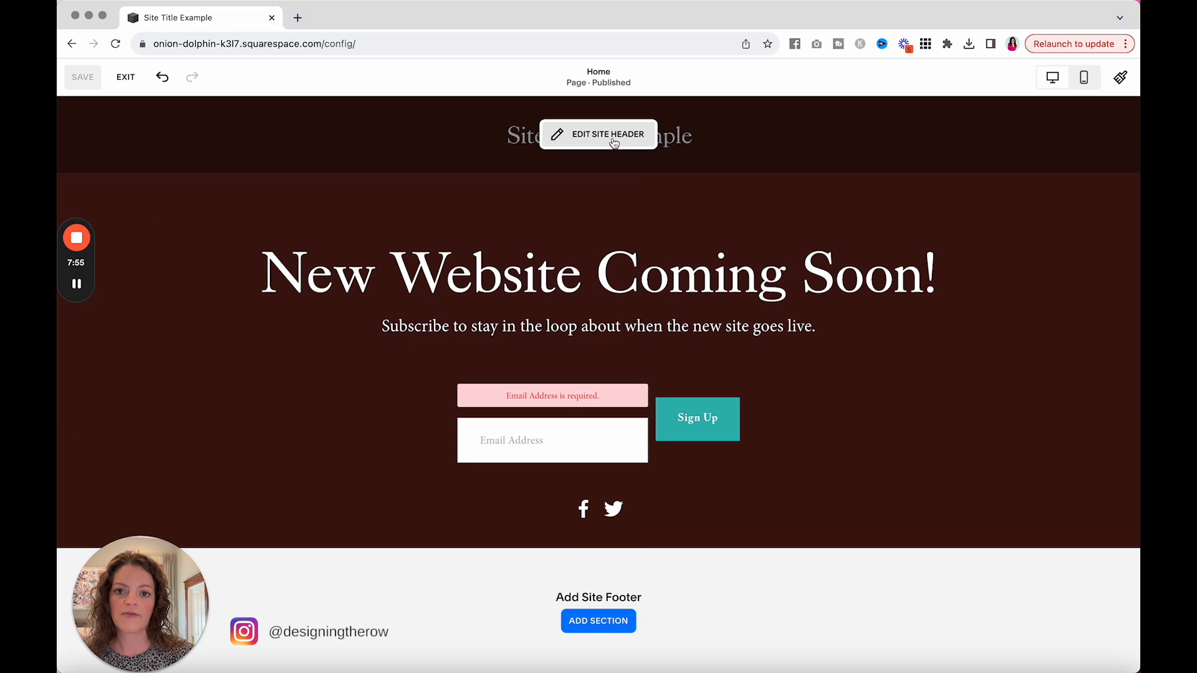
click(609, 137)
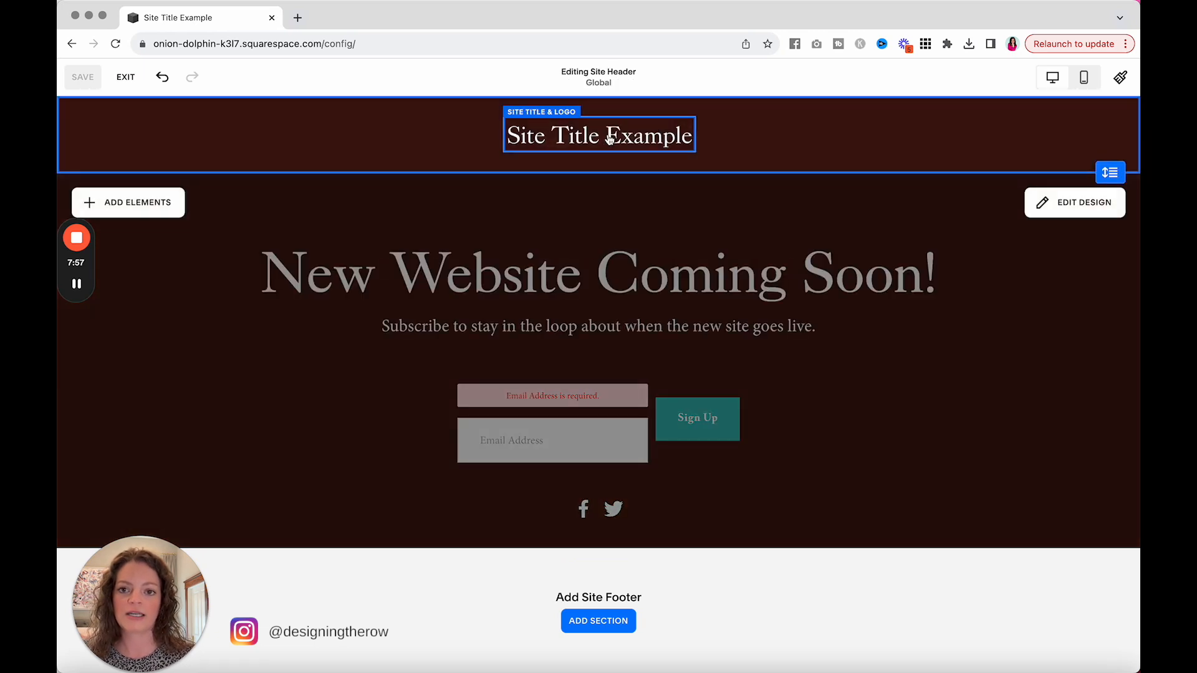
click(554, 145)
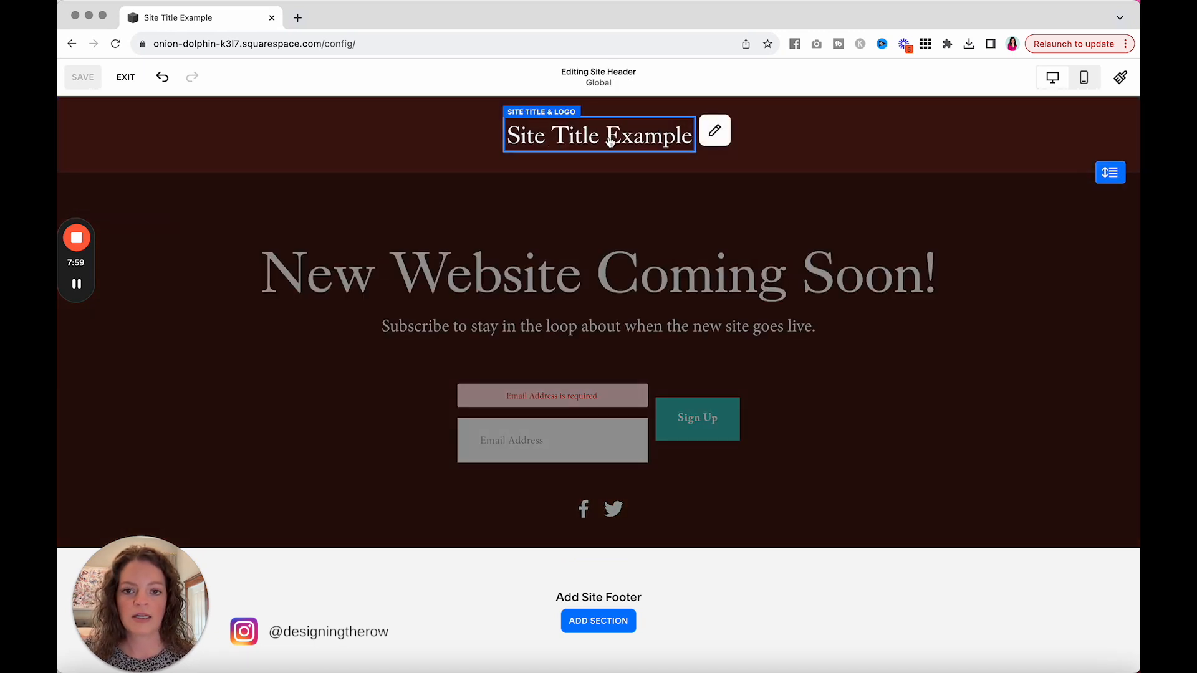
click(715, 130)
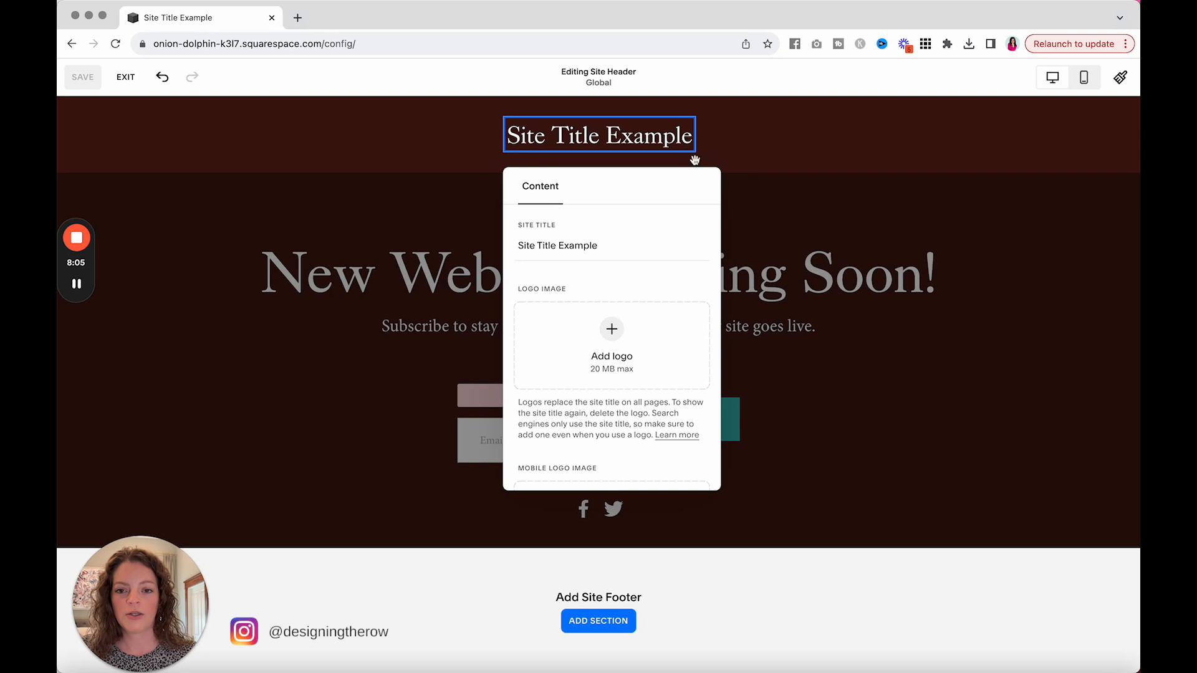
click(823, 232)
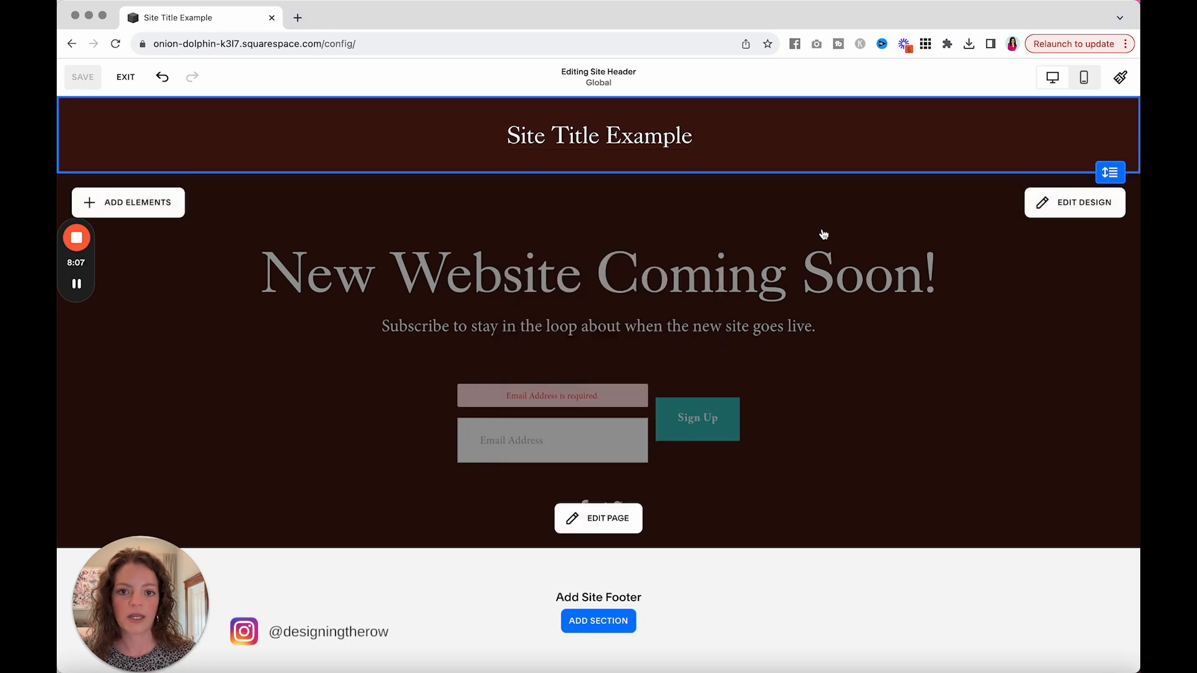
click(824, 235)
Step: Exit the page editor, preview the coming soon page at full size, and return to the site dashboard
click(125, 81)
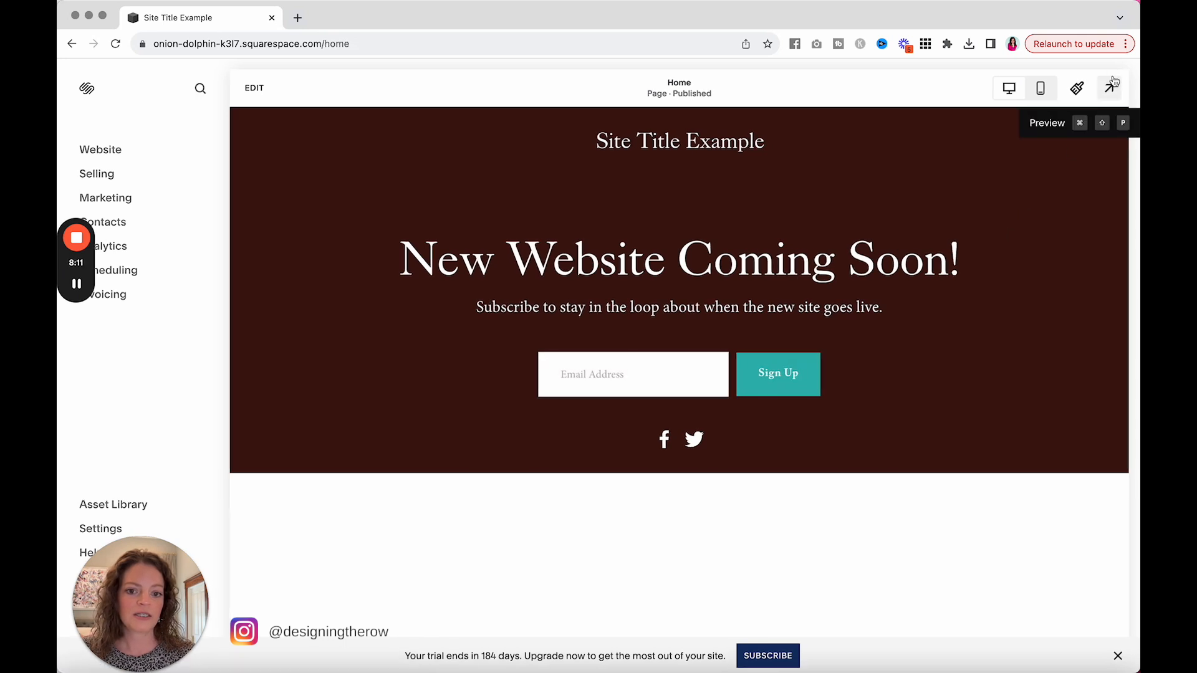
click(1113, 84)
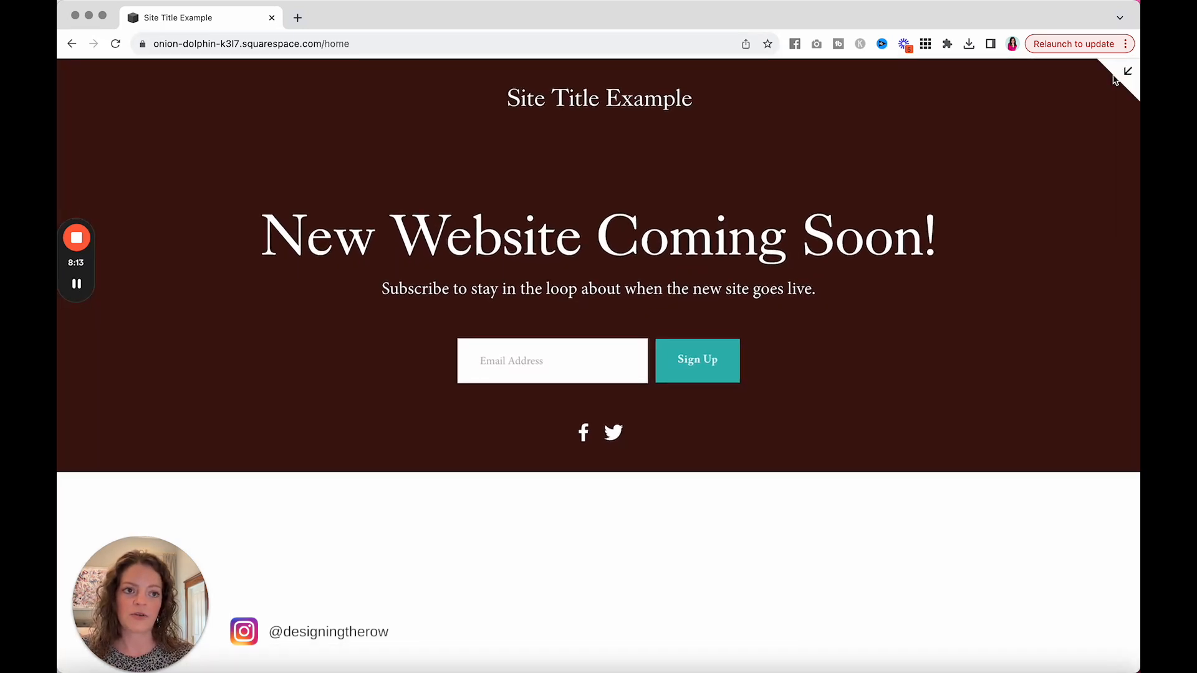
click(1125, 73)
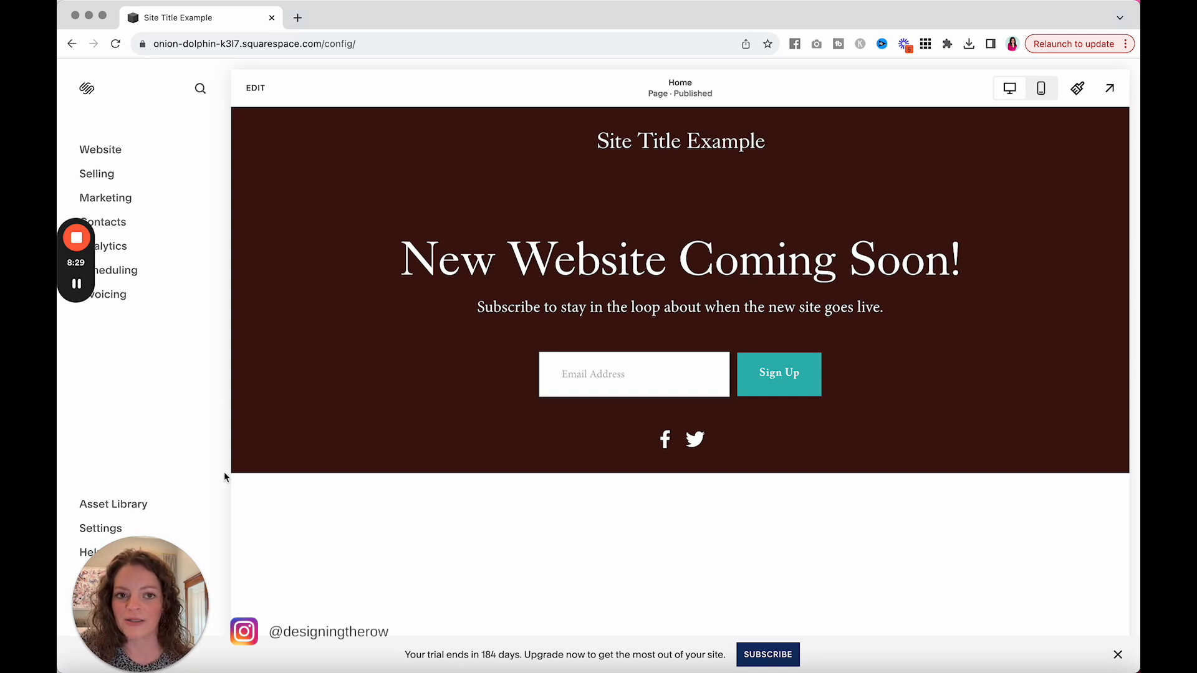
Step: Examine the options for getting or connecting a domain in the site's Domains & Email settings, and close the settings
click(100, 530)
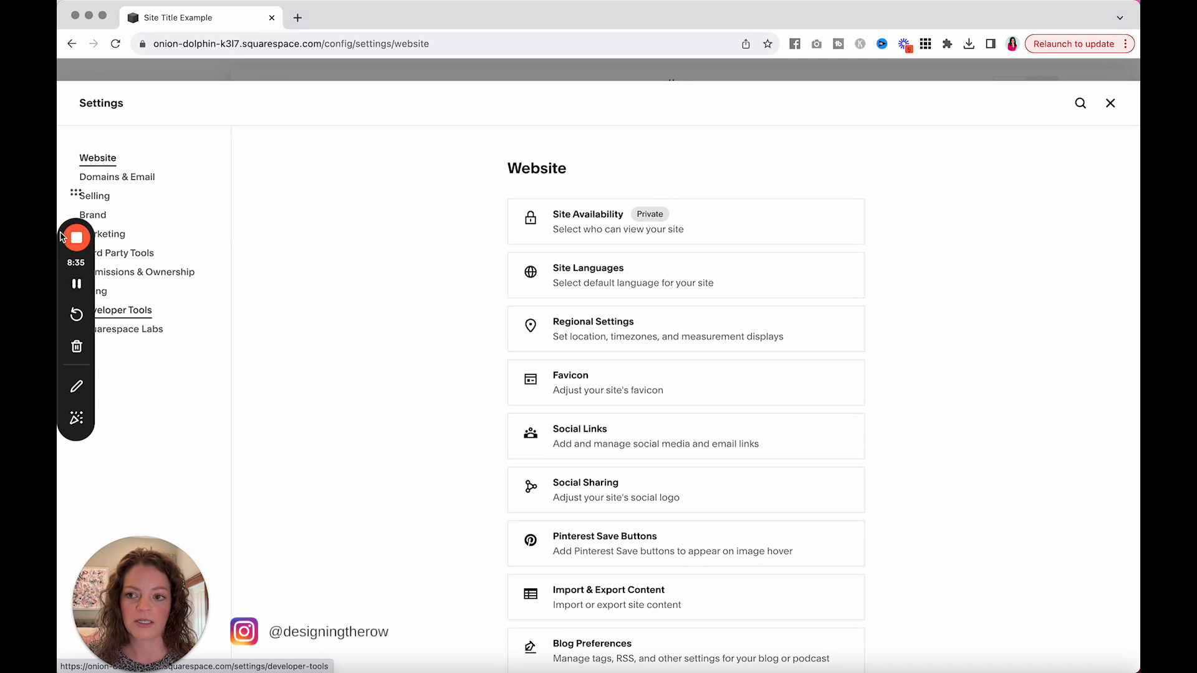
click(132, 184)
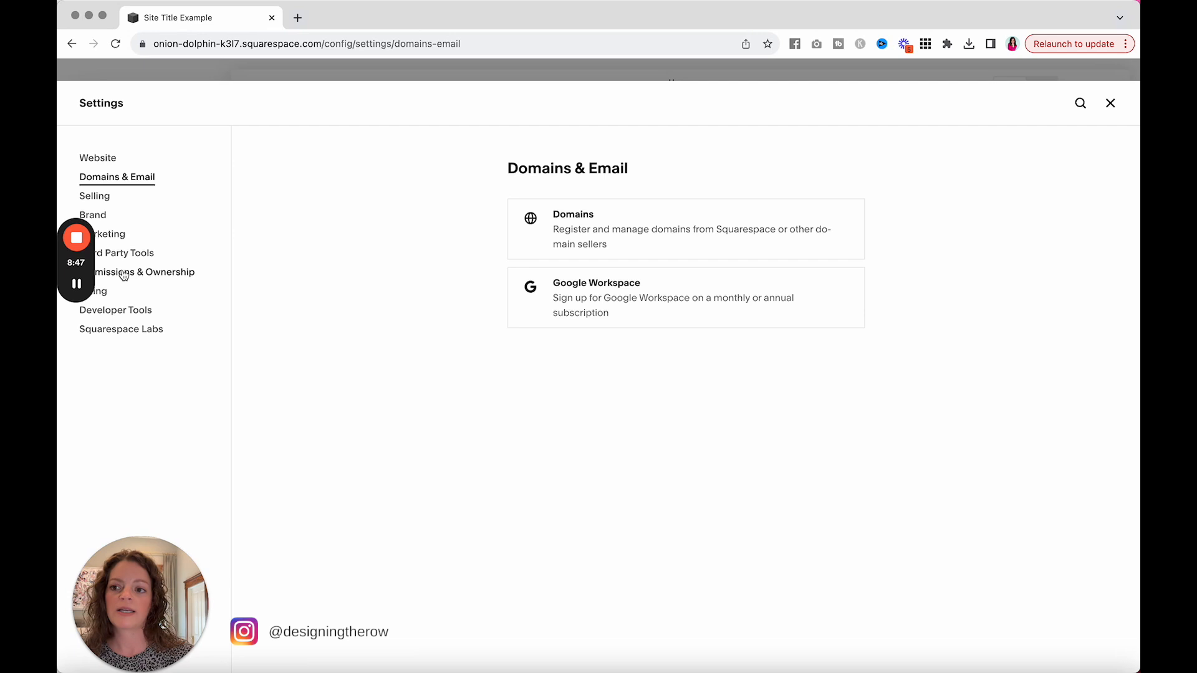
click(650, 228)
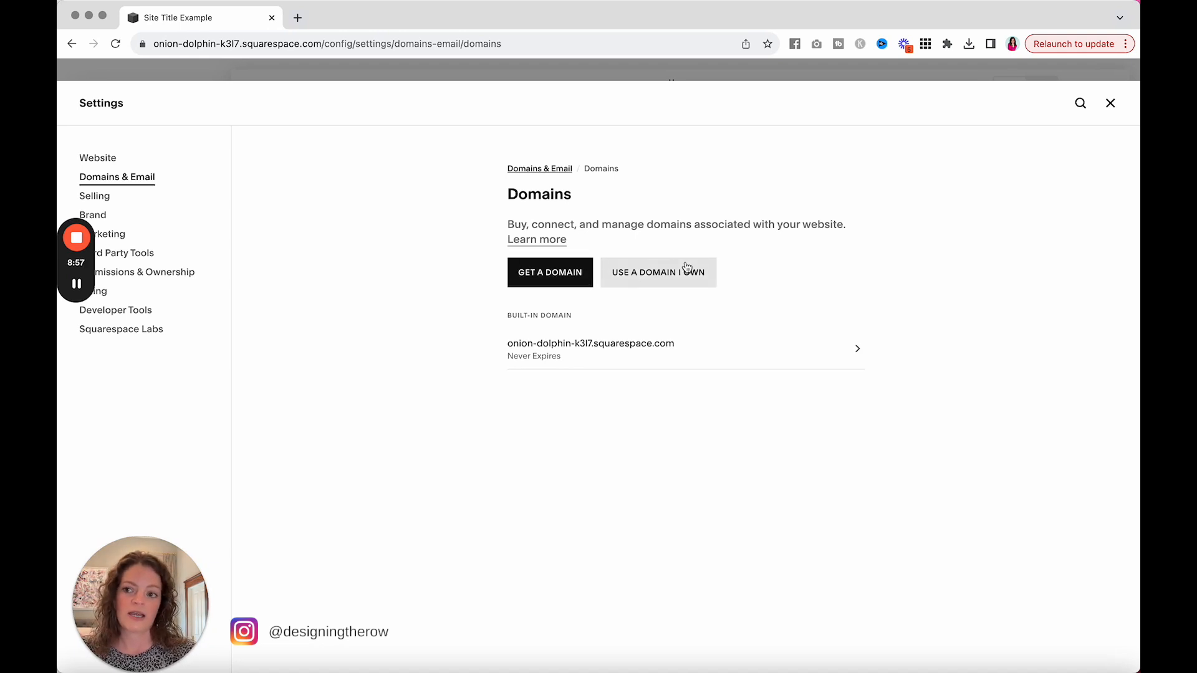
click(1110, 103)
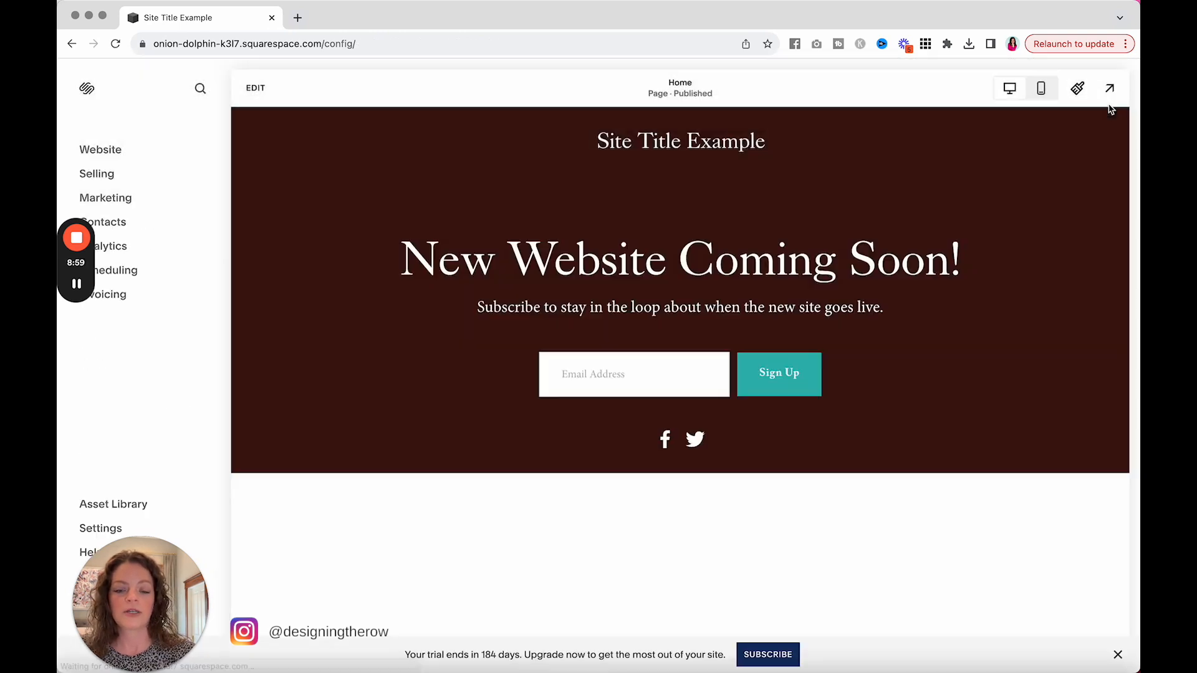